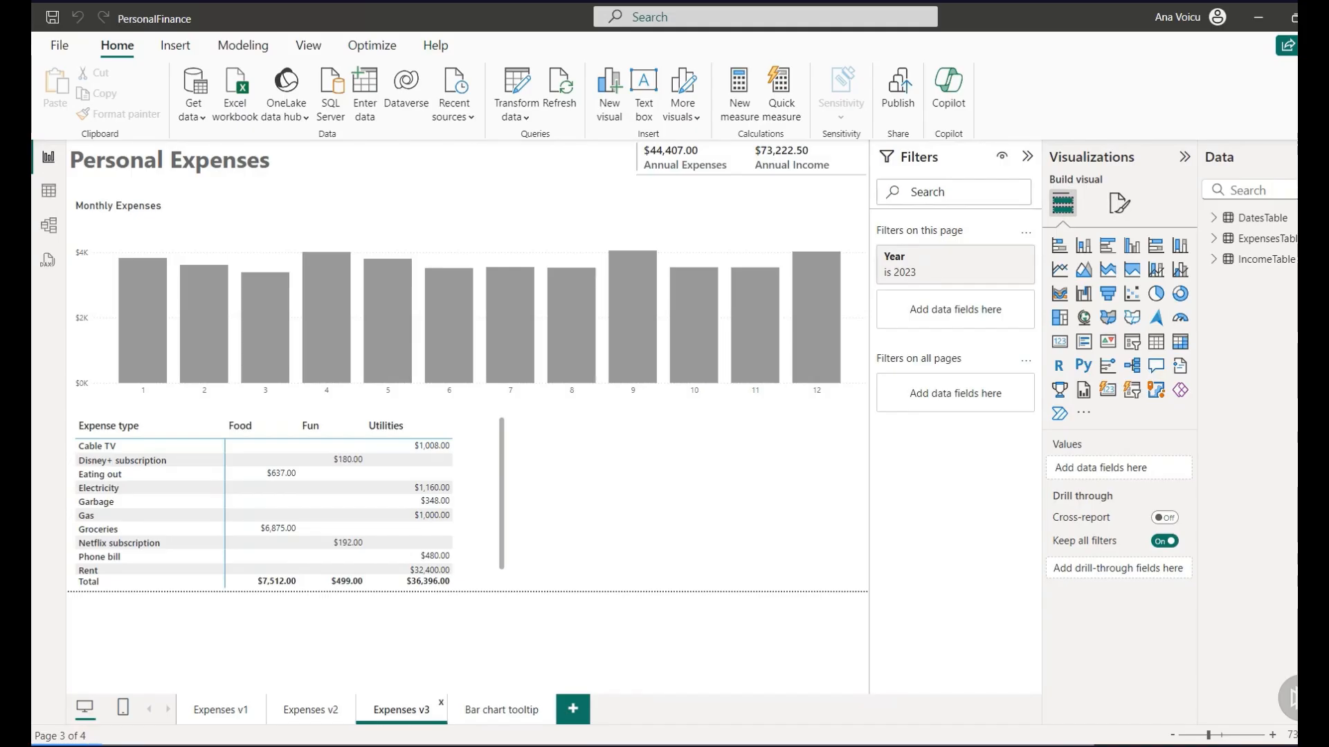
- Duplicate the Expenses v3 page and rename the copy as Expenses v4
right_click(401, 709)
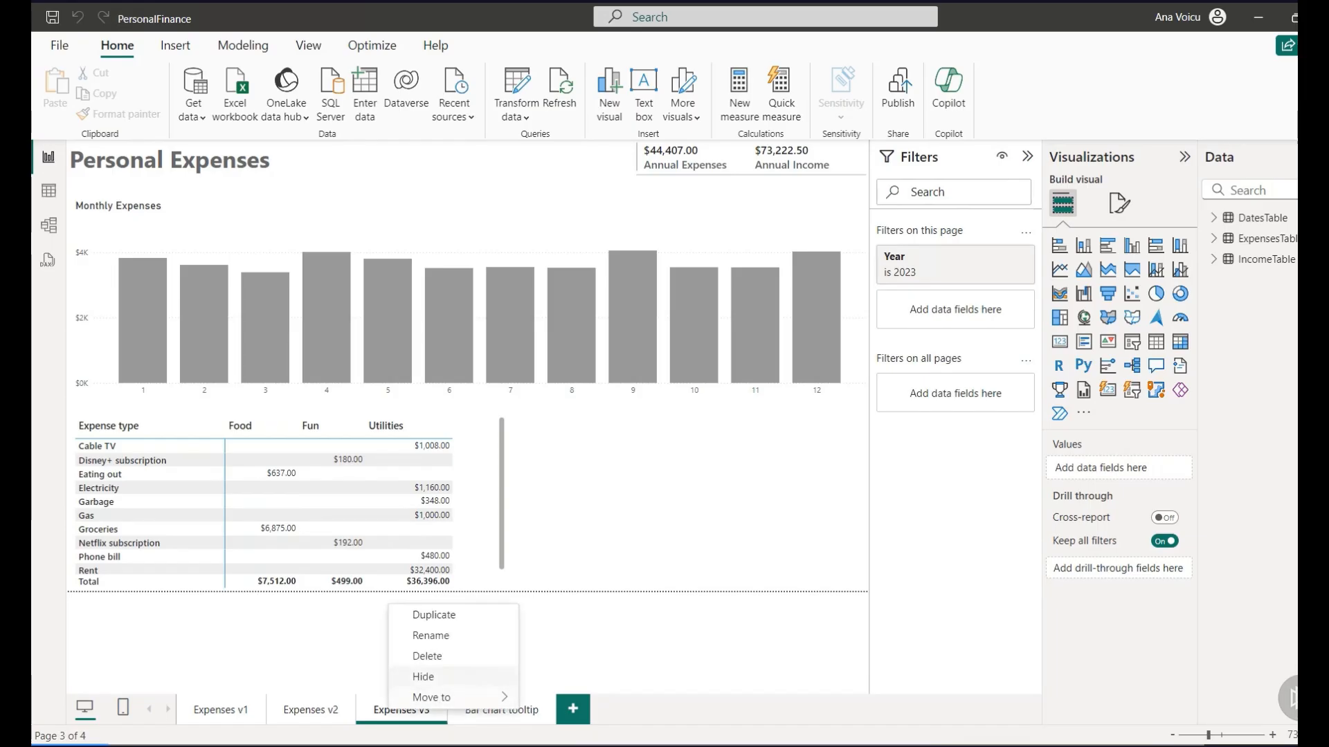
click(433, 614)
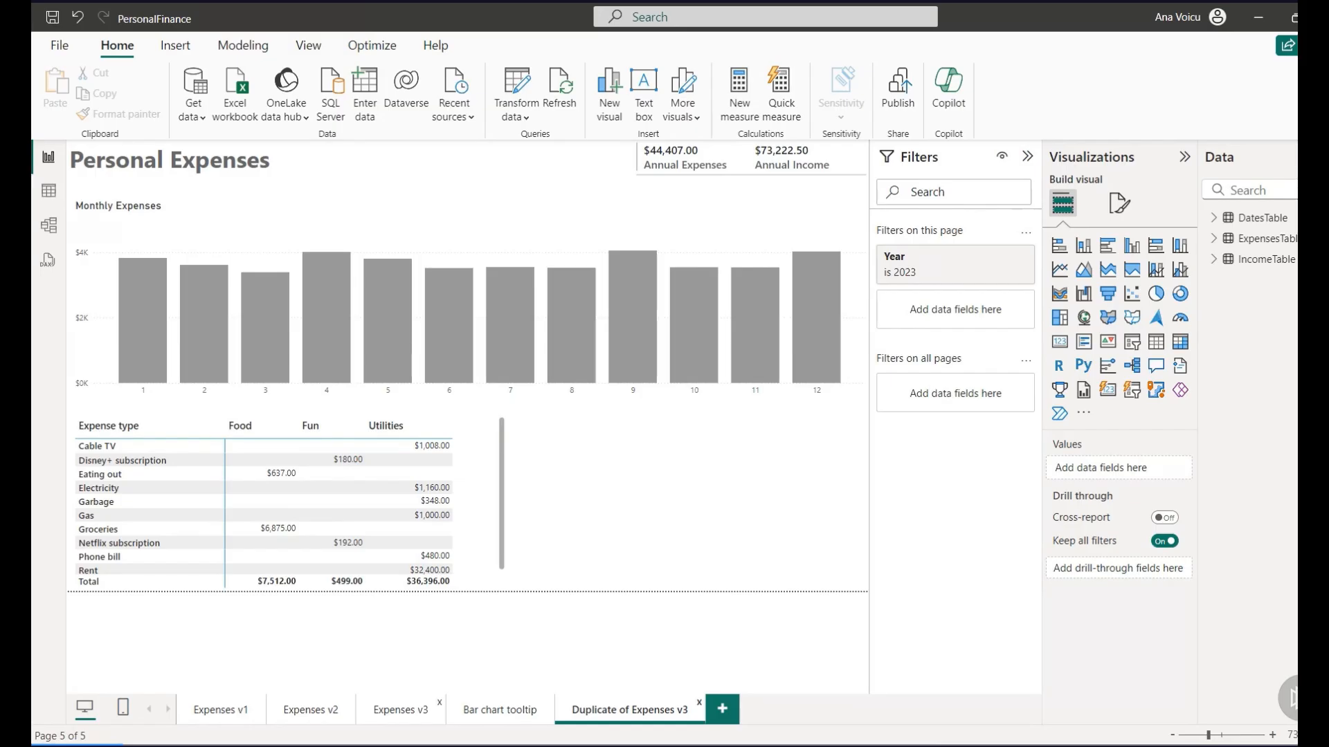
double_click(689, 709)
key(ctrl+a)
text(Expenses v4)
key(Return)
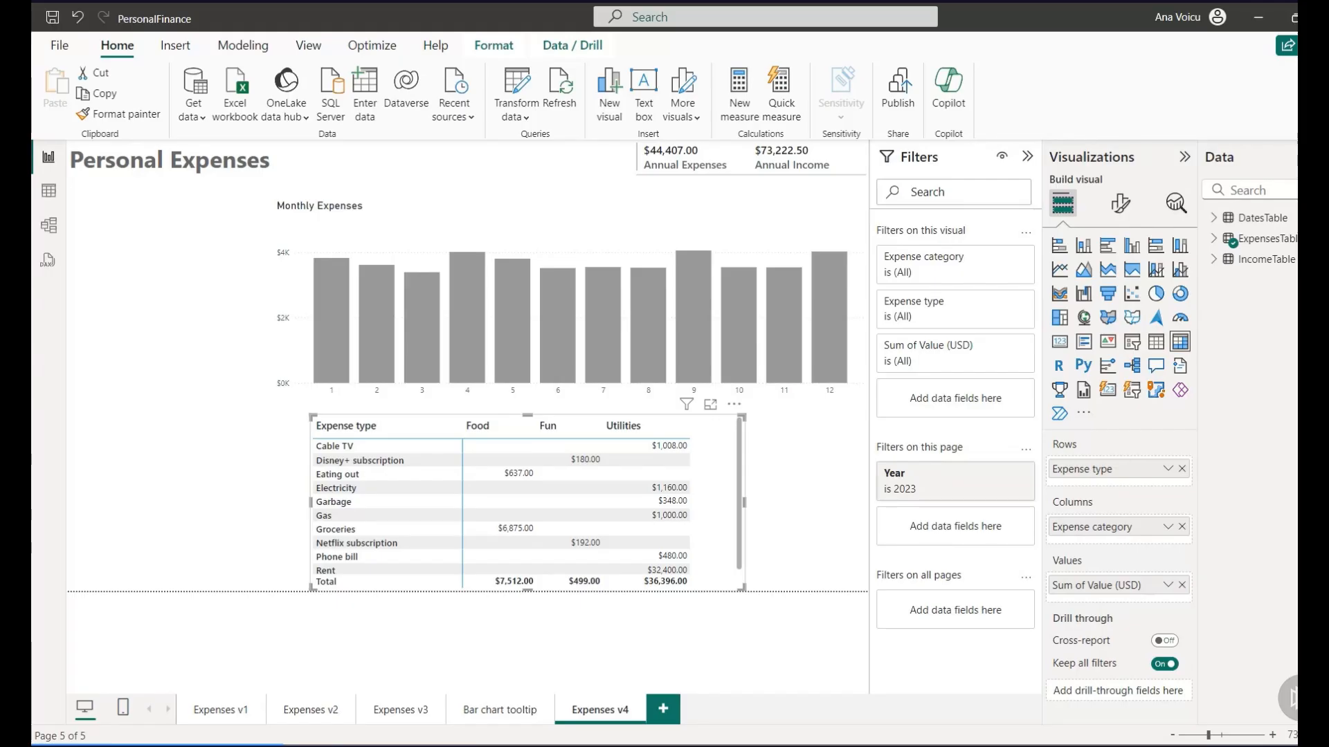
- Add a slicer for the Expense category field from ExpensesTable, narrow it and place it beside the Monthly Expenses chart
click(803, 498)
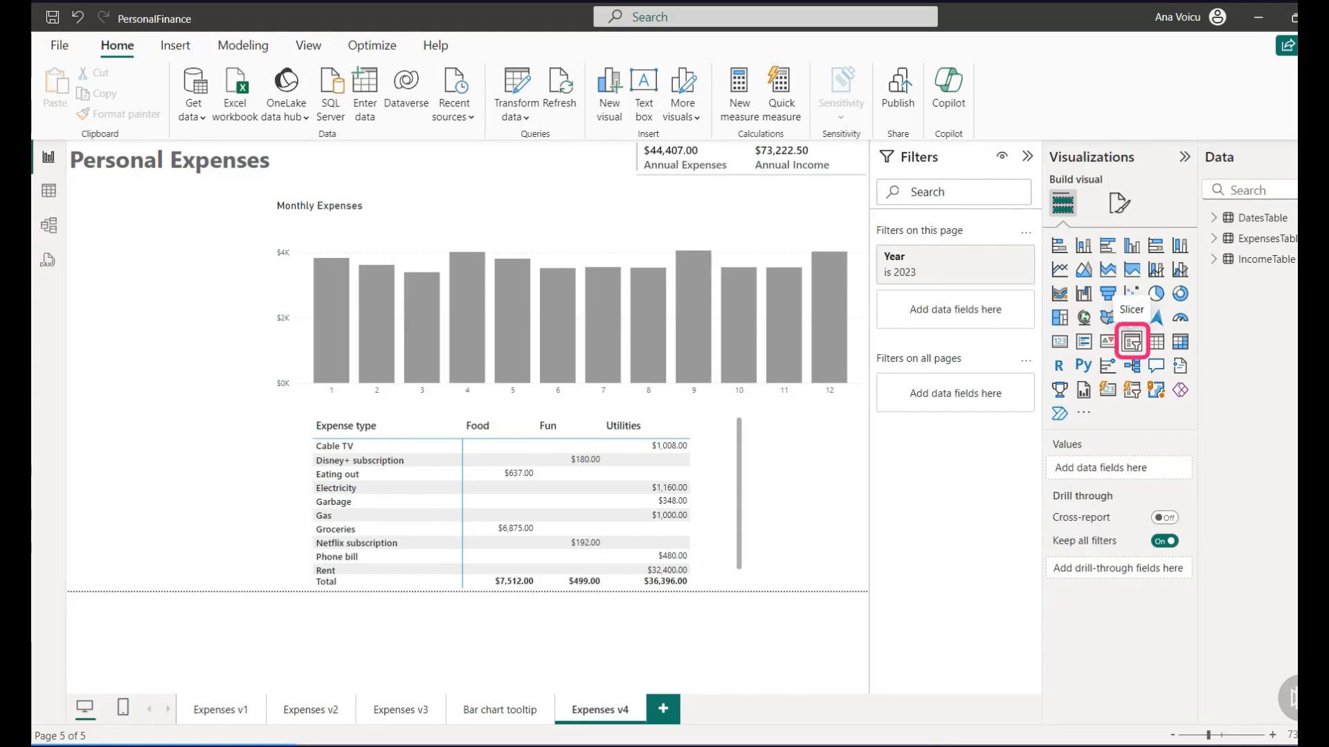
click(1132, 341)
click(1214, 238)
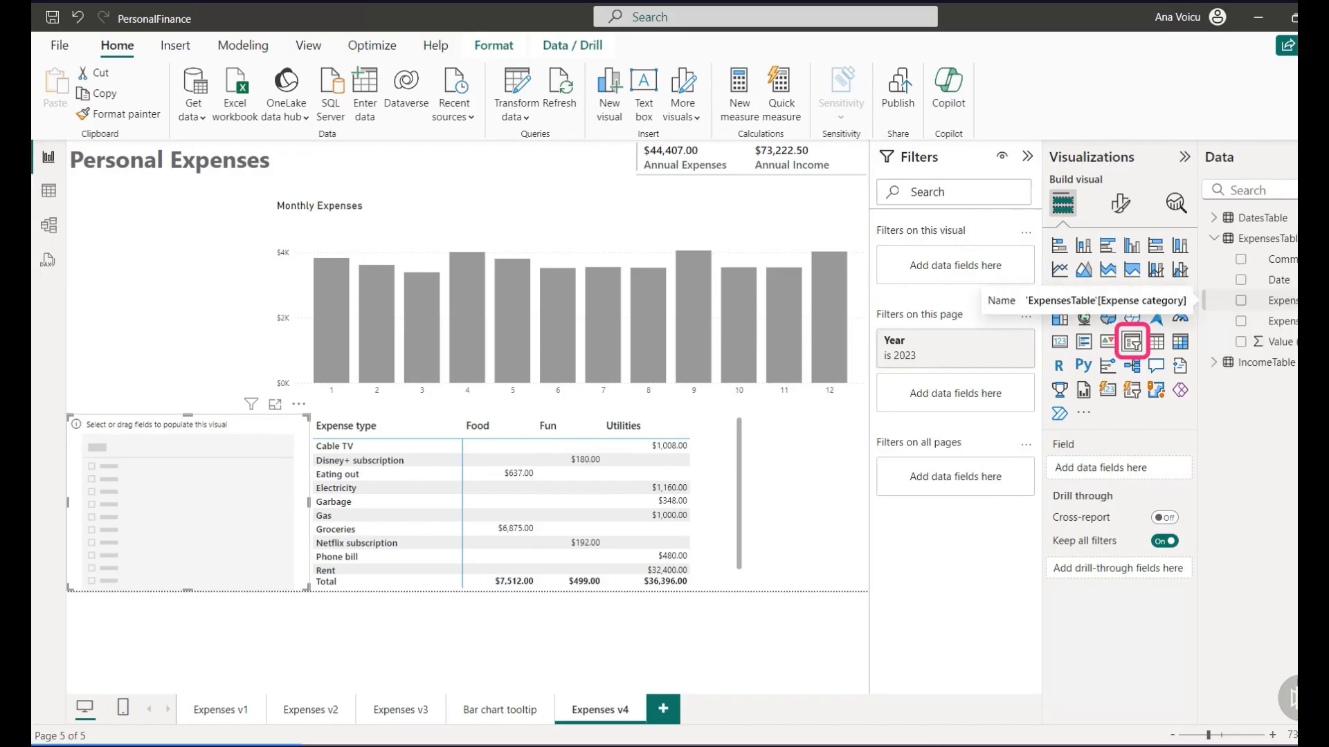
click(1241, 301)
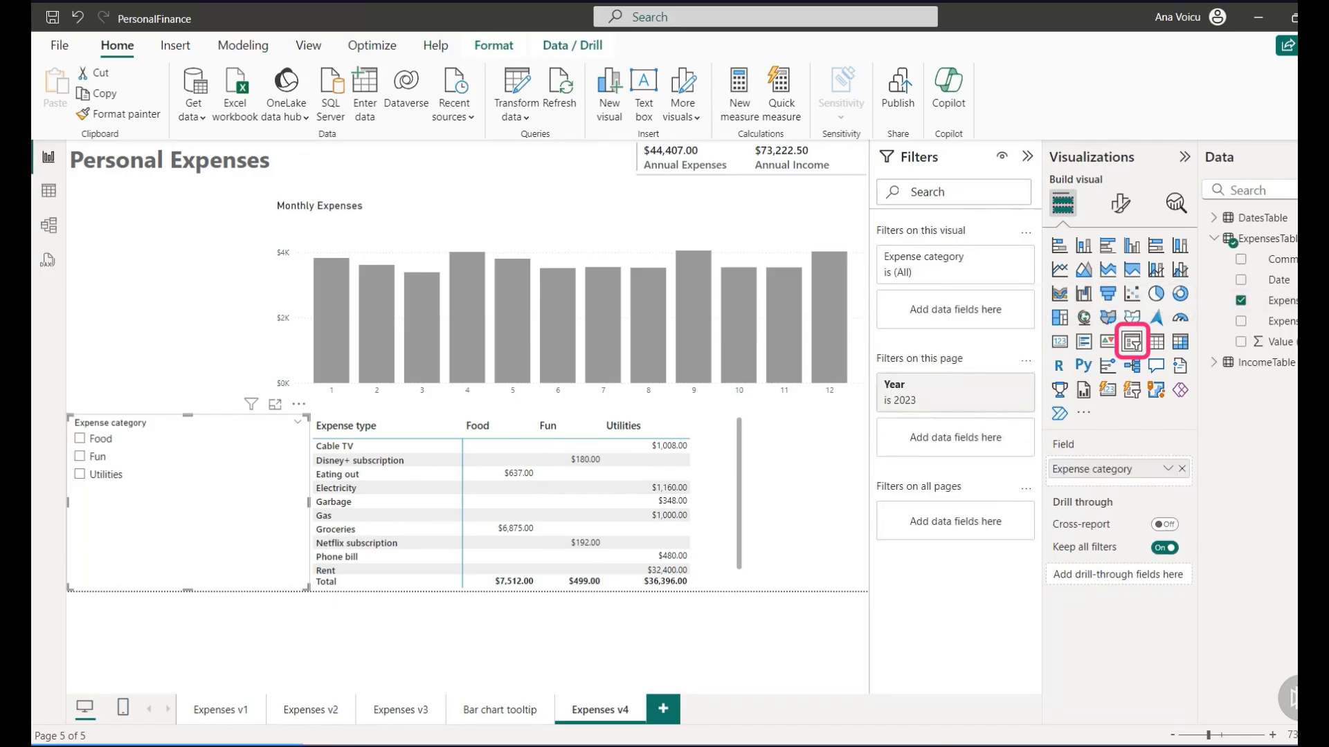
drag(309, 503, 188, 502)
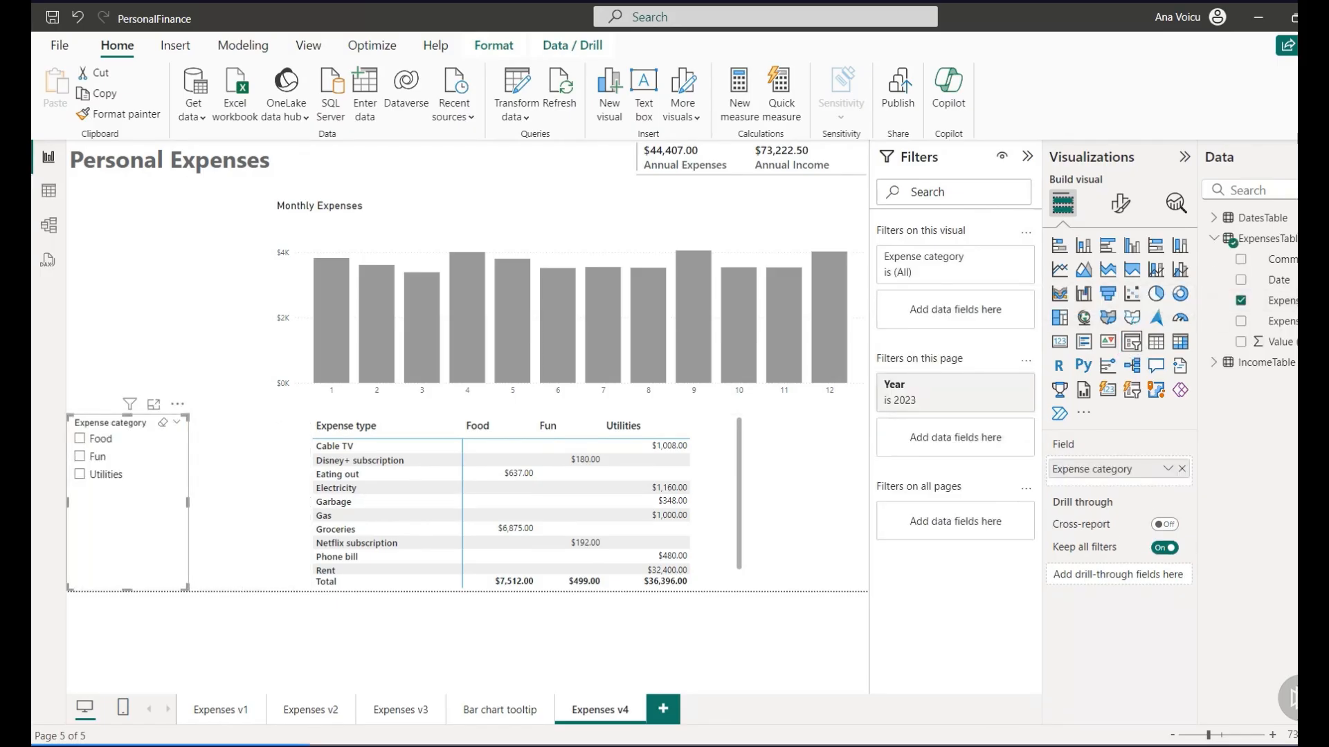
drag(176, 405, 176, 227)
- Test the Expense category slicer by filtering the page by Food, Fun and Utilities in turn
click(80, 261)
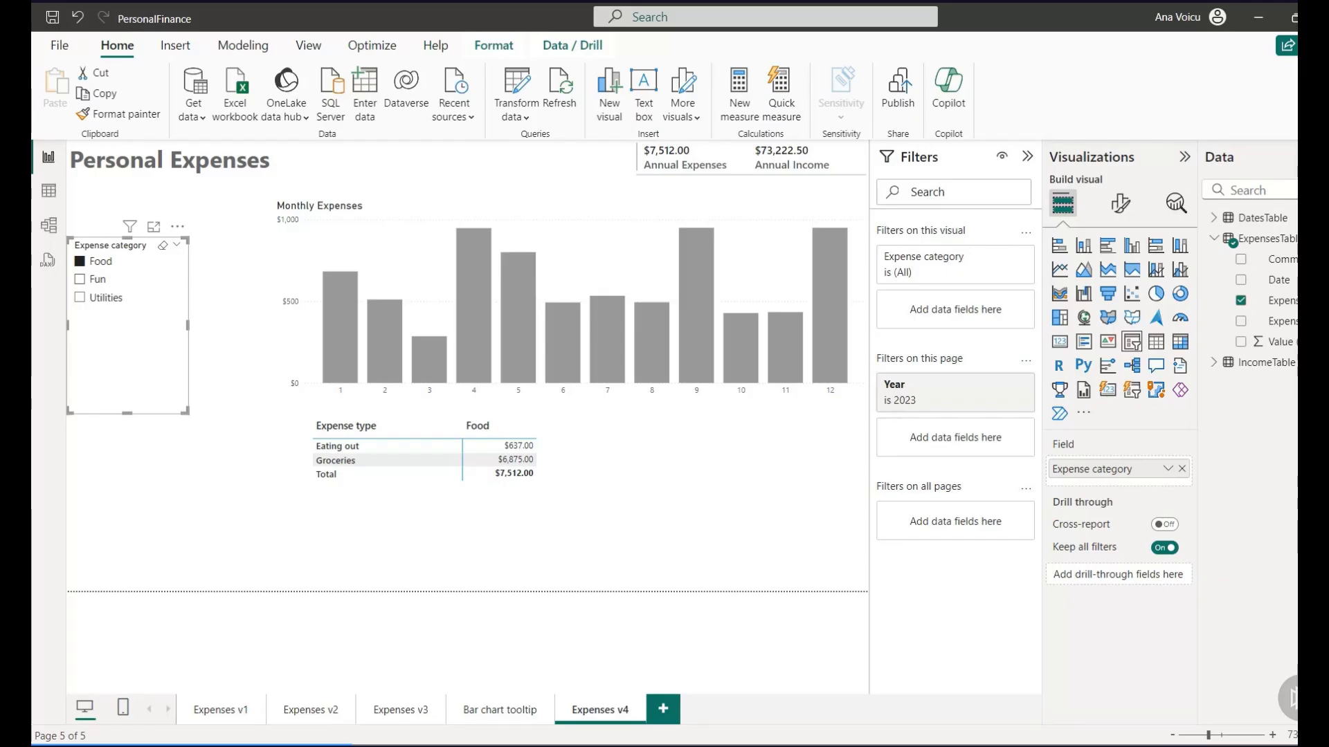
click(80, 280)
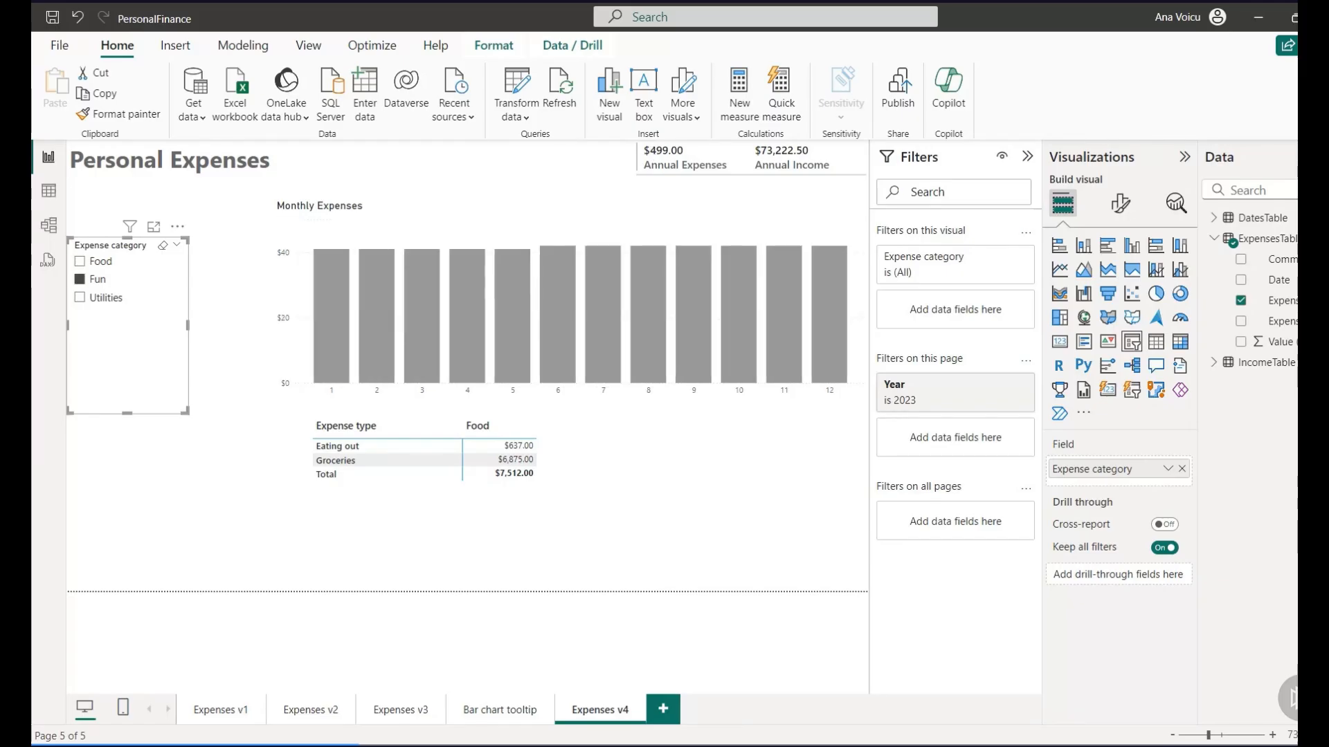
click(80, 298)
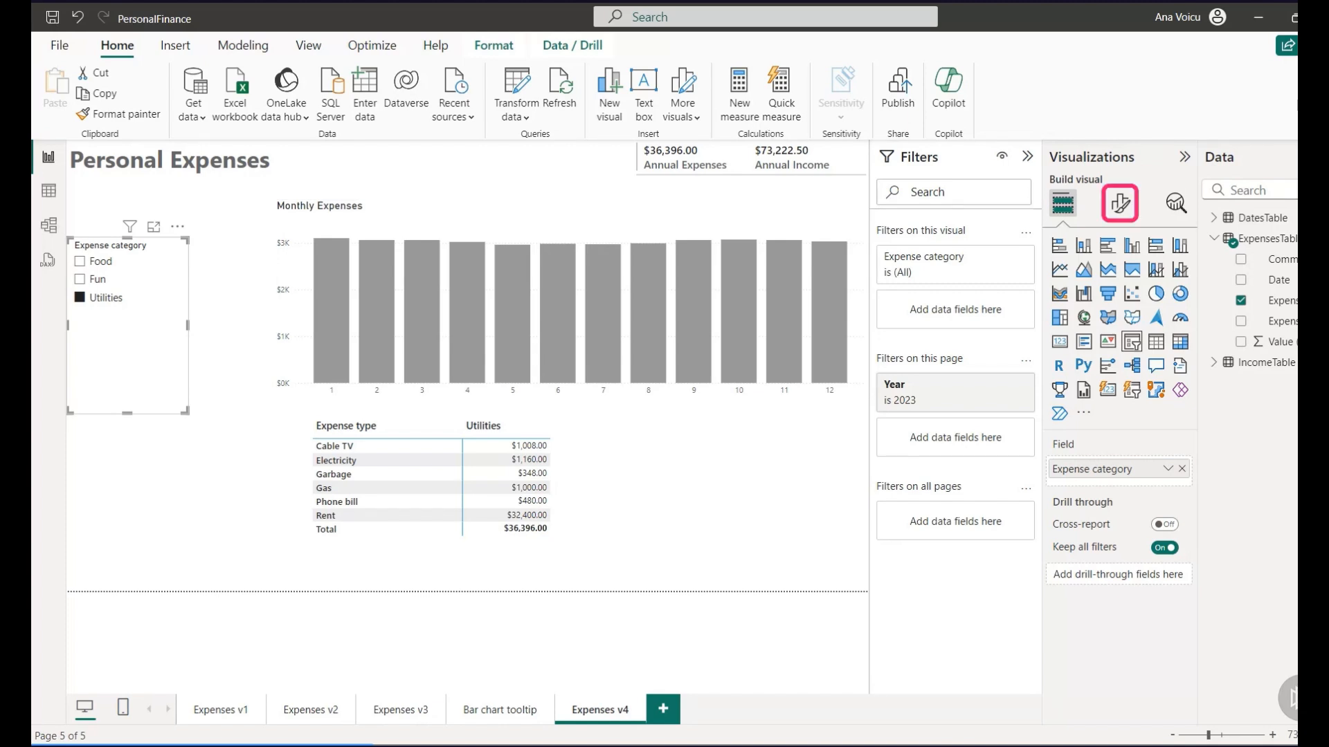
- Try the Tile and Dropdown styles on the Expense category slicer, check the dropdown's list, and return the style to Vertical list
click(1120, 203)
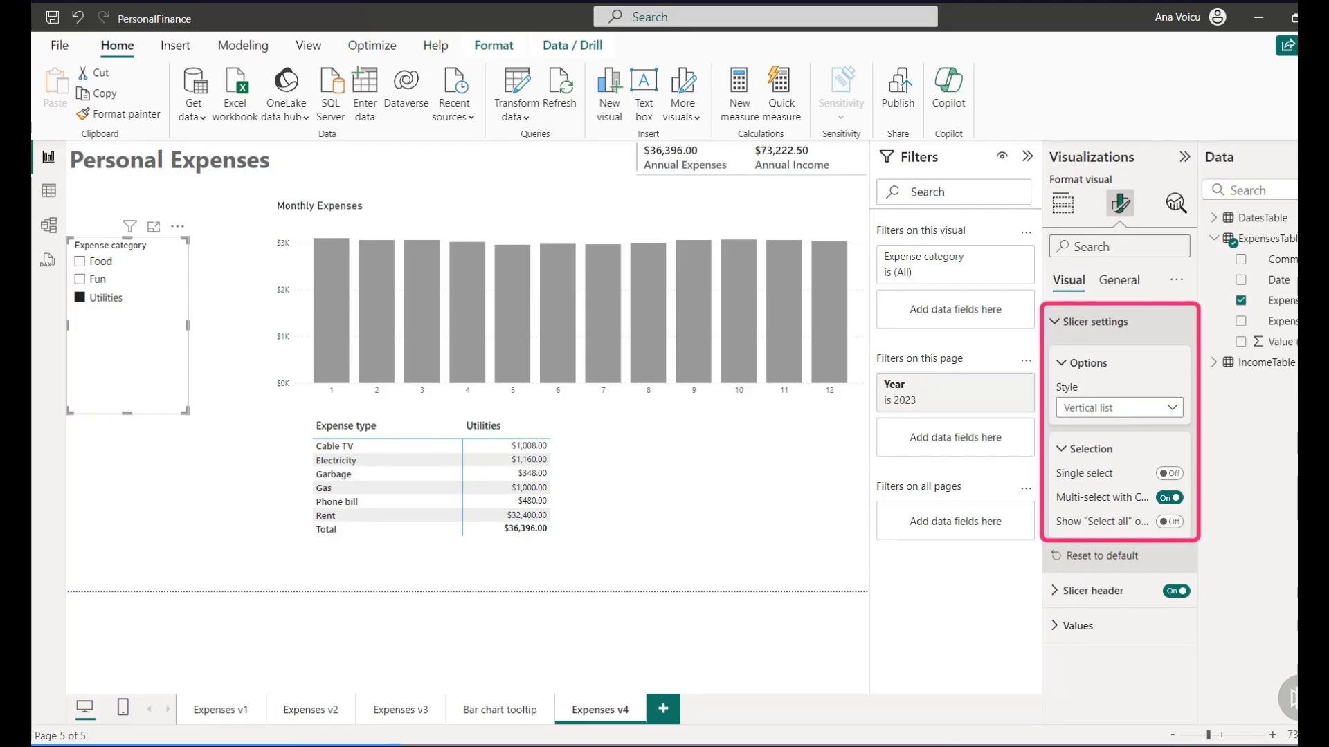
click(1119, 408)
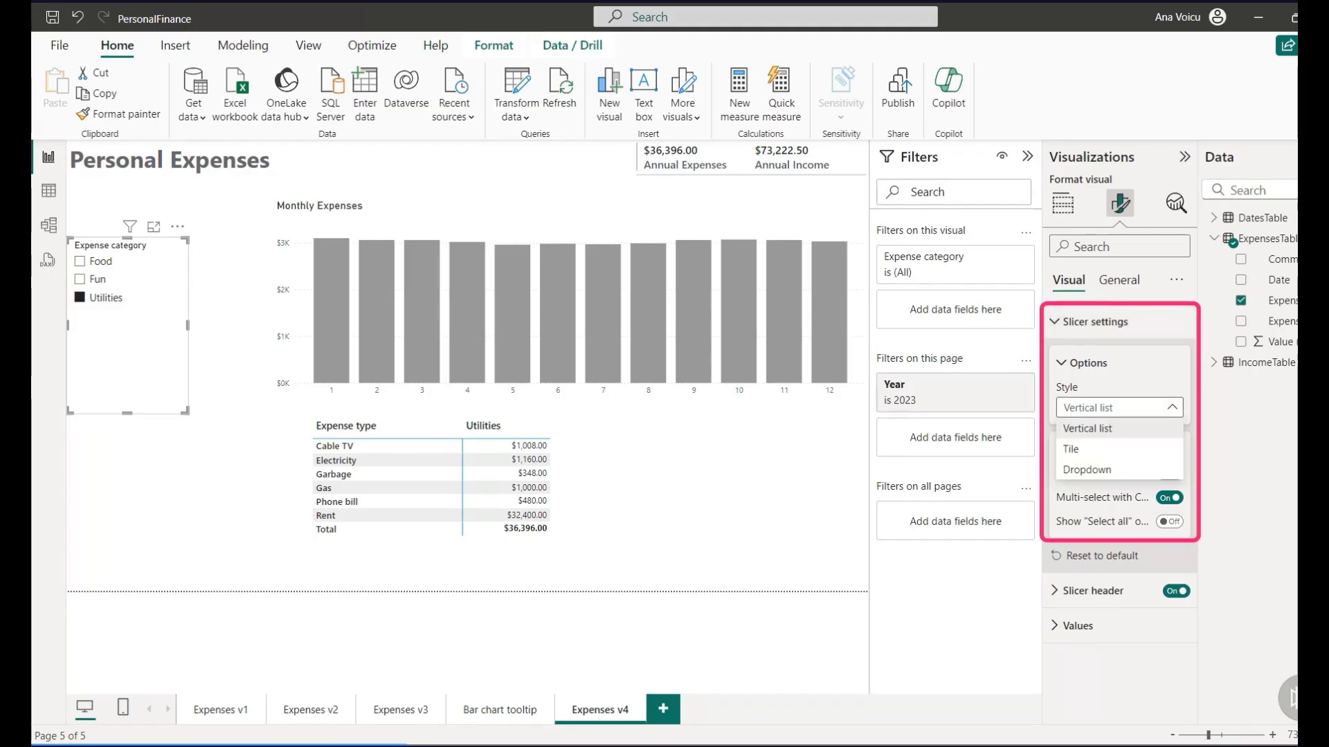
click(1079, 456)
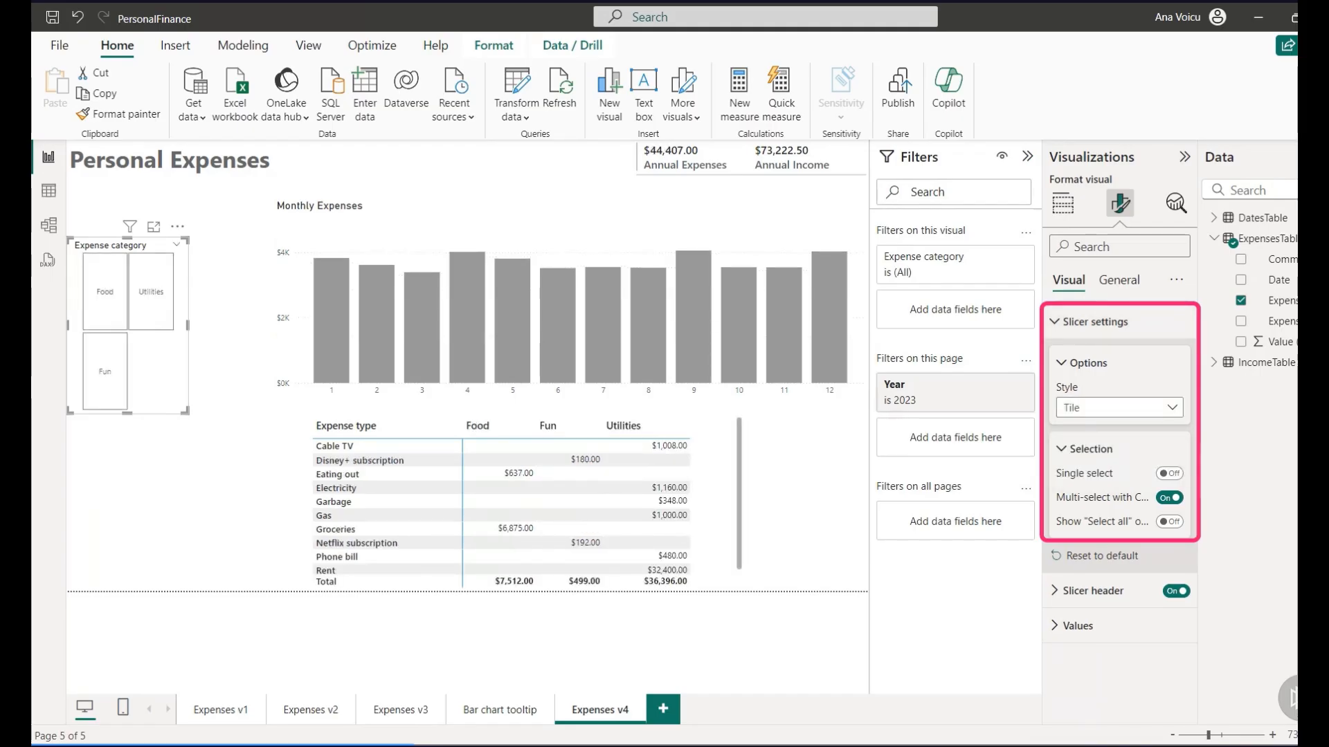
click(1119, 407)
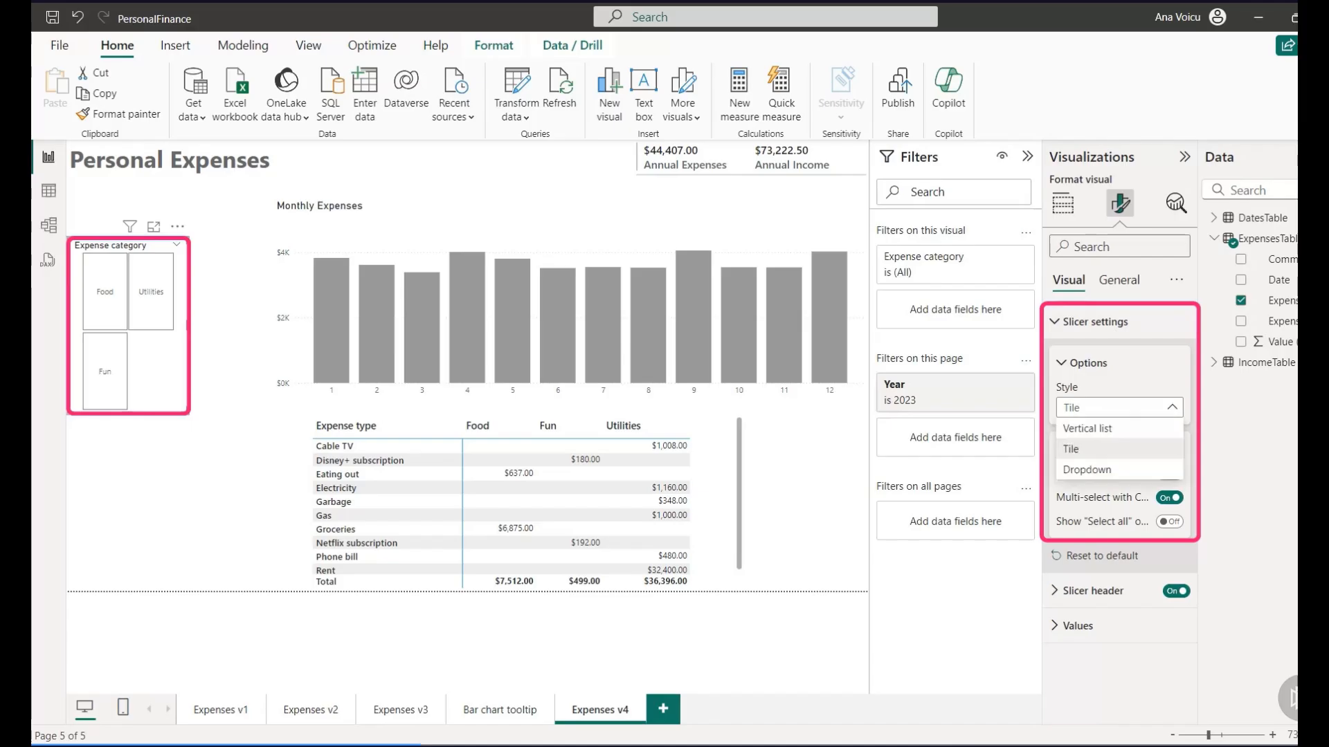
click(1100, 470)
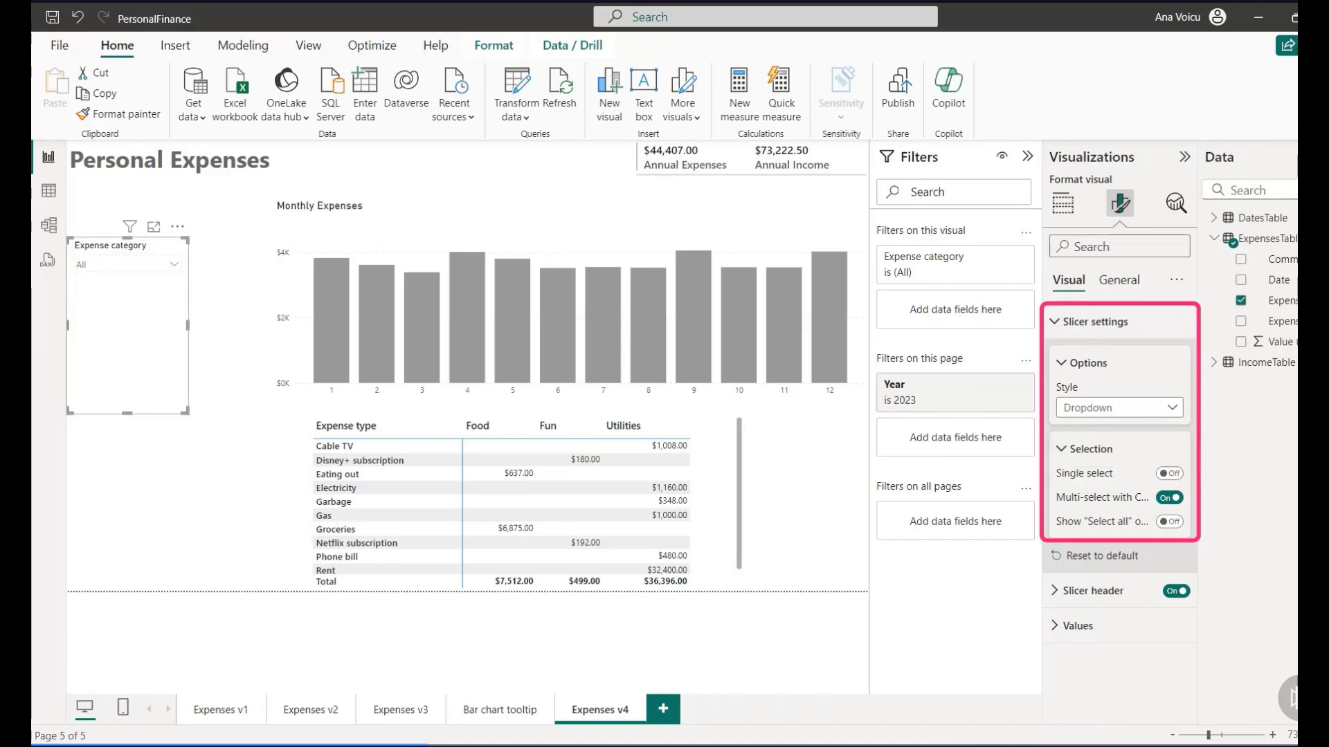
click(175, 265)
click(174, 264)
click(1119, 408)
click(1087, 429)
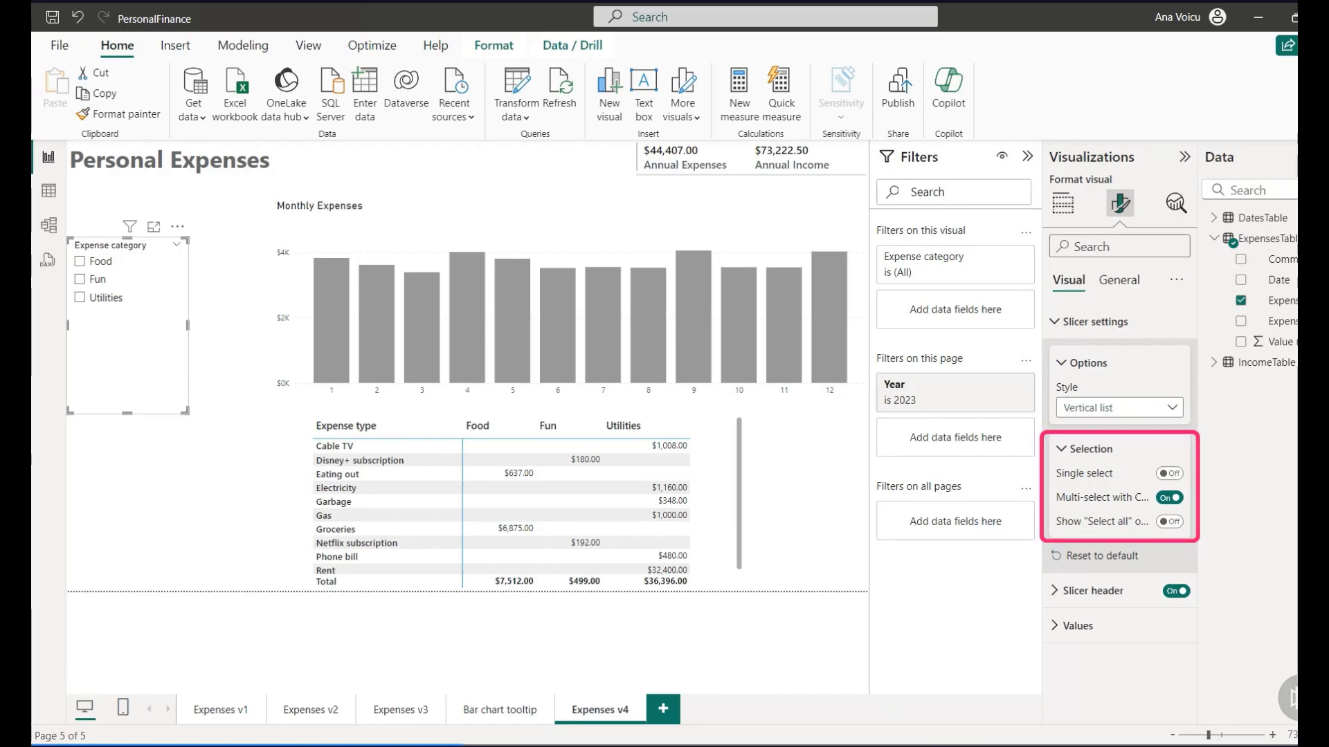
- Turn on Single select for the Expense category slicer and try it by choosing Fun and Utilities
drag(1043, 430, 957, 429)
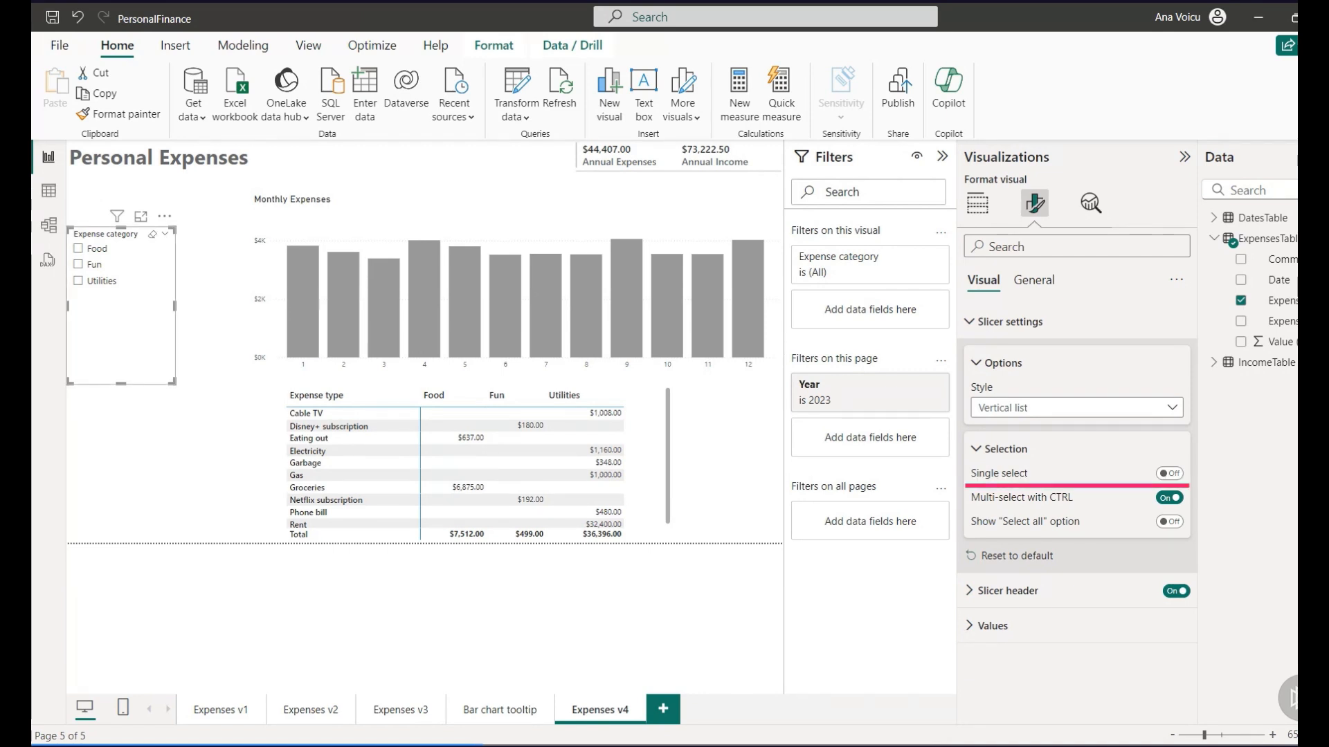
click(1170, 473)
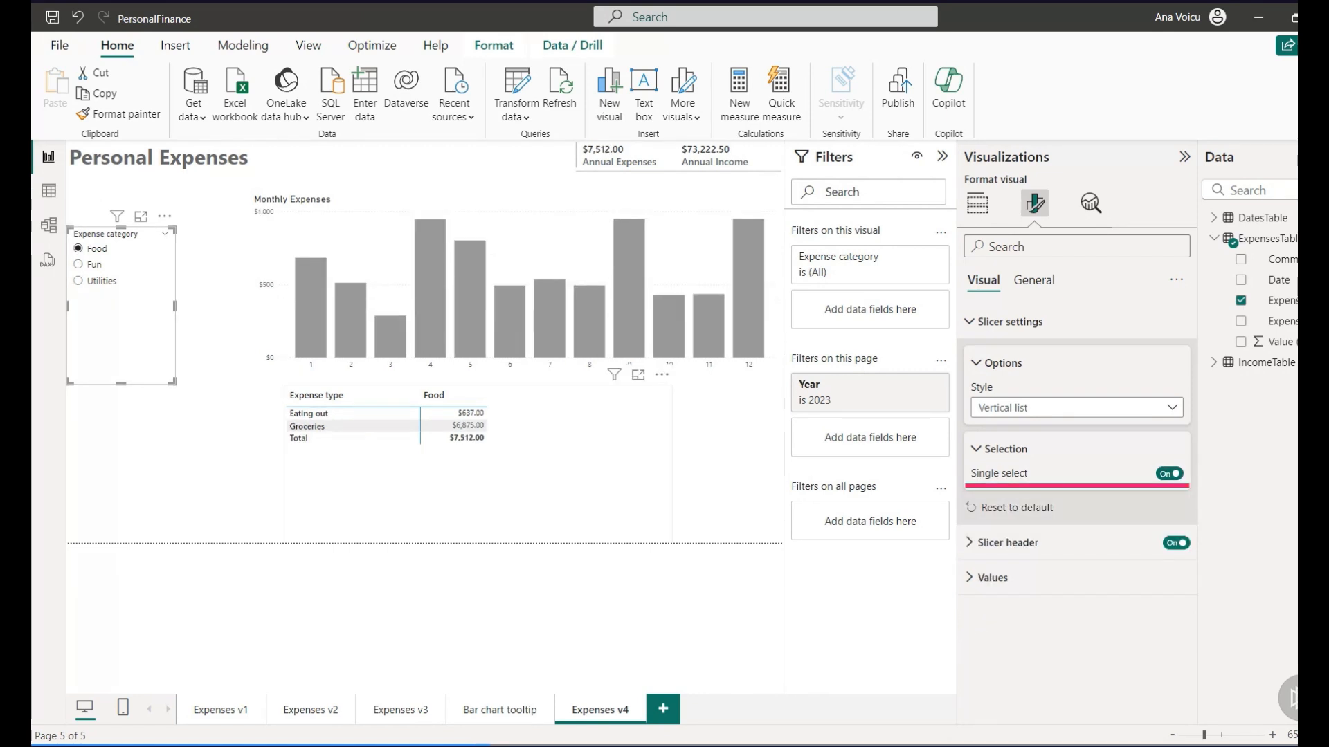
click(78, 264)
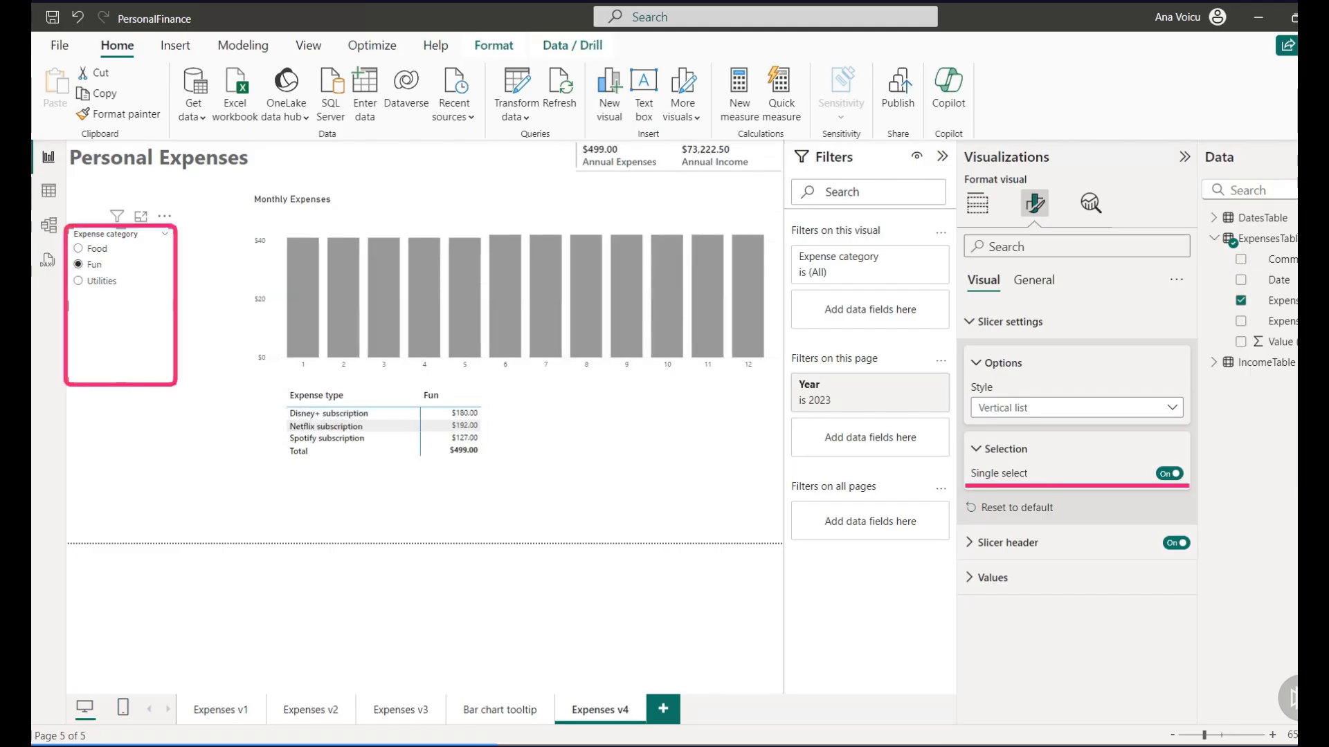
click(78, 281)
- With Single select off, test multi-selection by adding Fun and Utilities to Food, and deselect both again
click(78, 264)
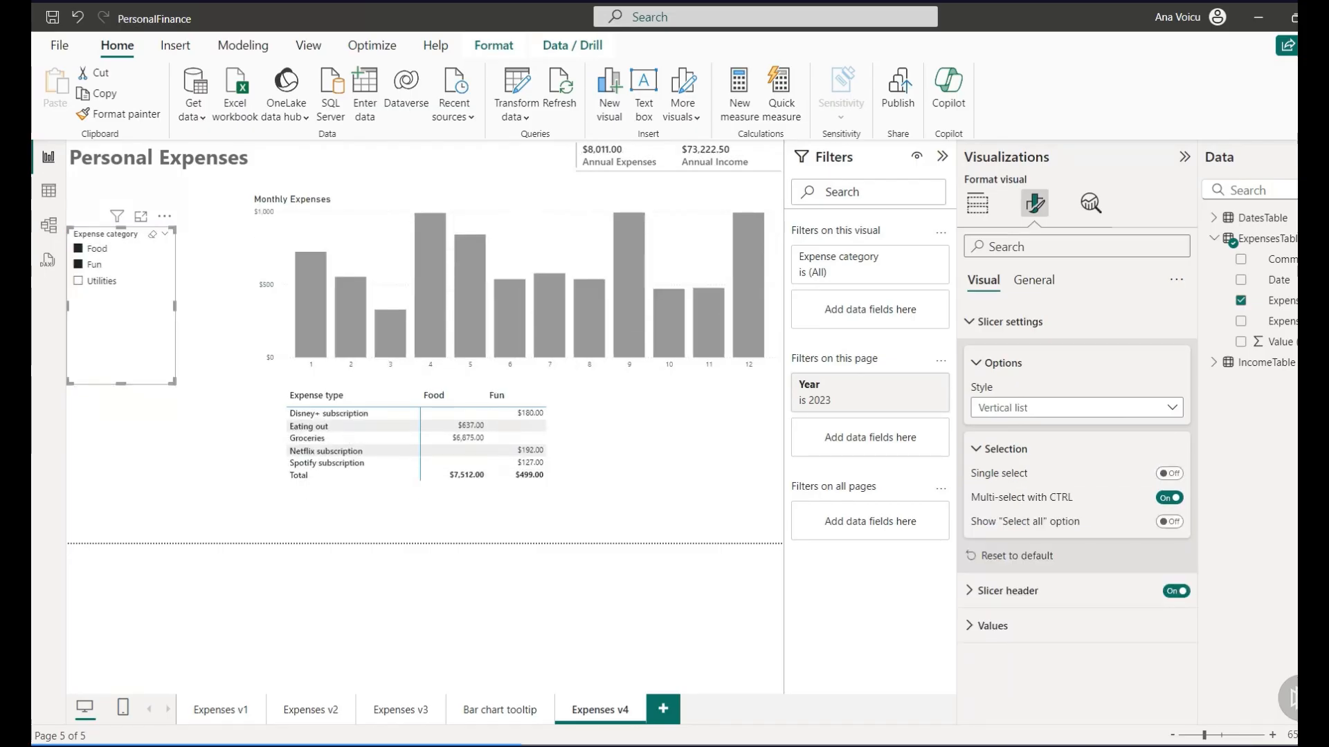
ctrl+click(77, 280)
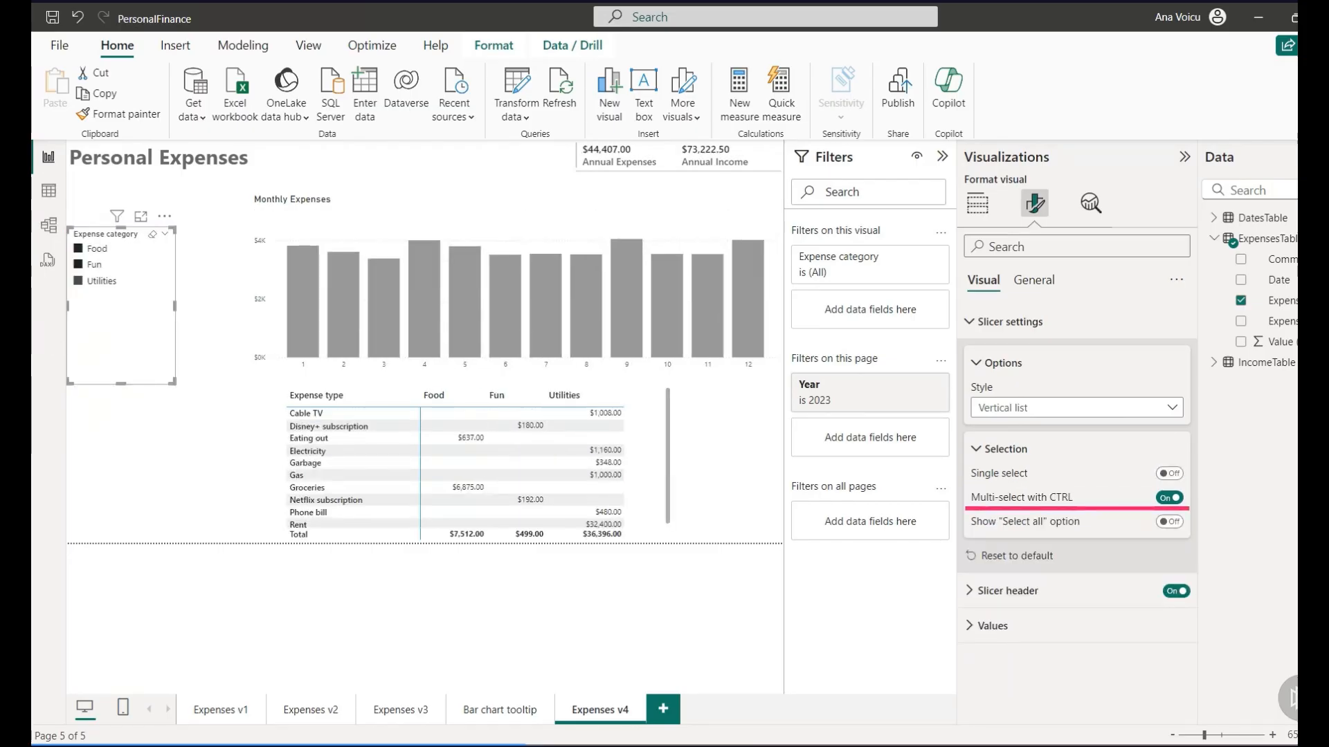
ctrl+click(77, 280)
ctrl+click(77, 263)
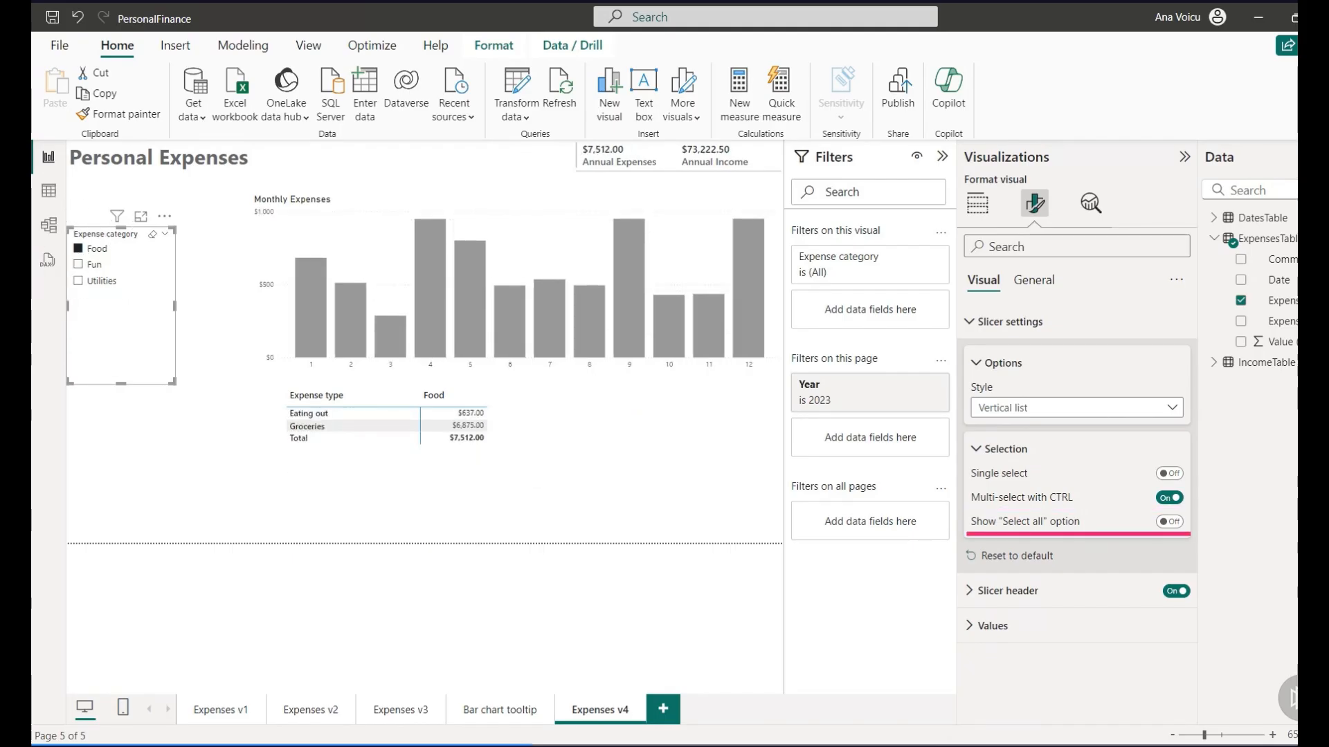
- Try the "Select all" option on the Expense category slicer by toggling every category, and turn the option back off
click(1169, 521)
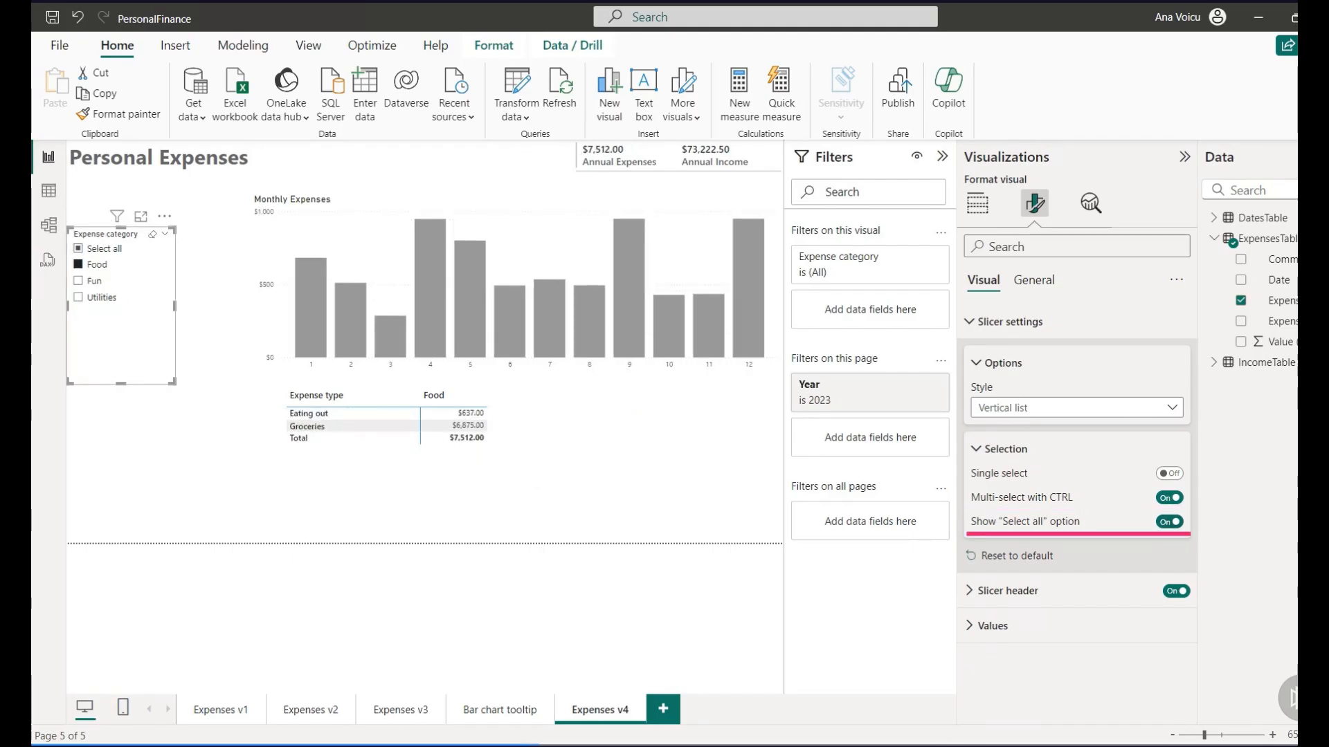
click(78, 248)
click(78, 249)
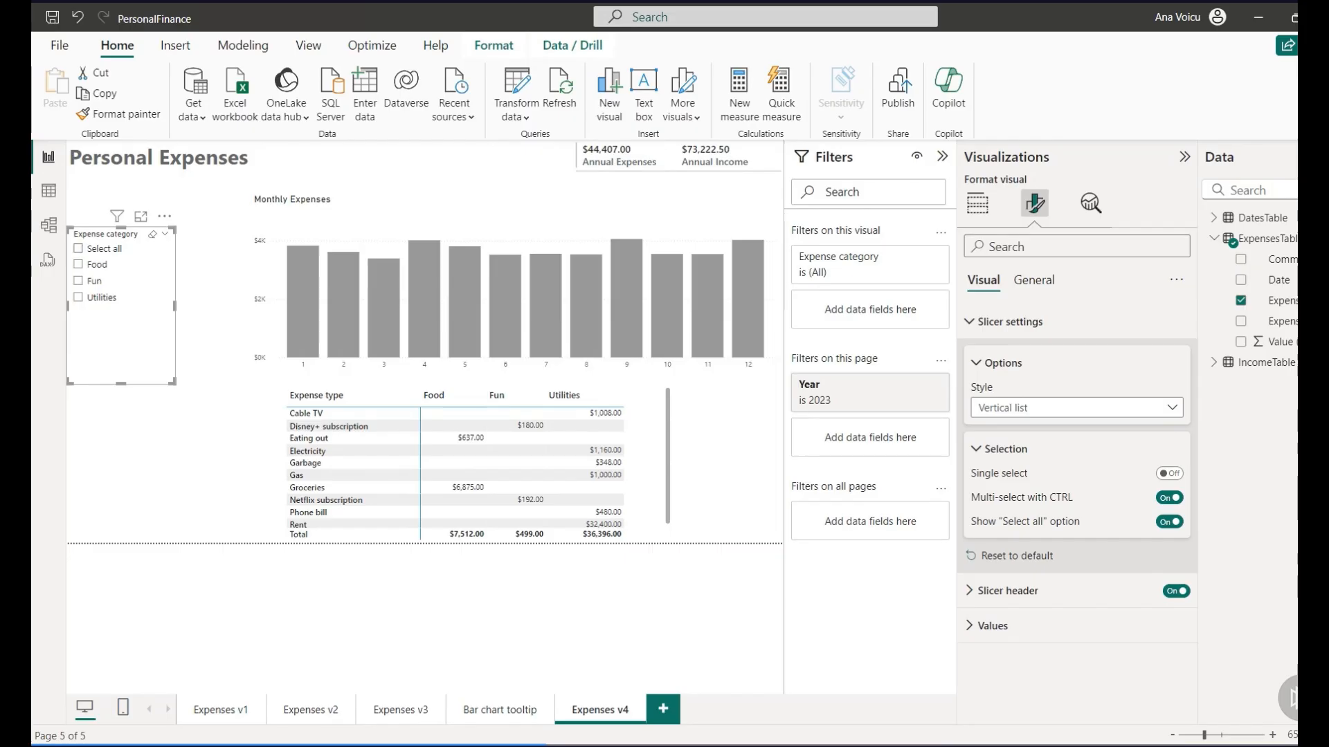
click(78, 249)
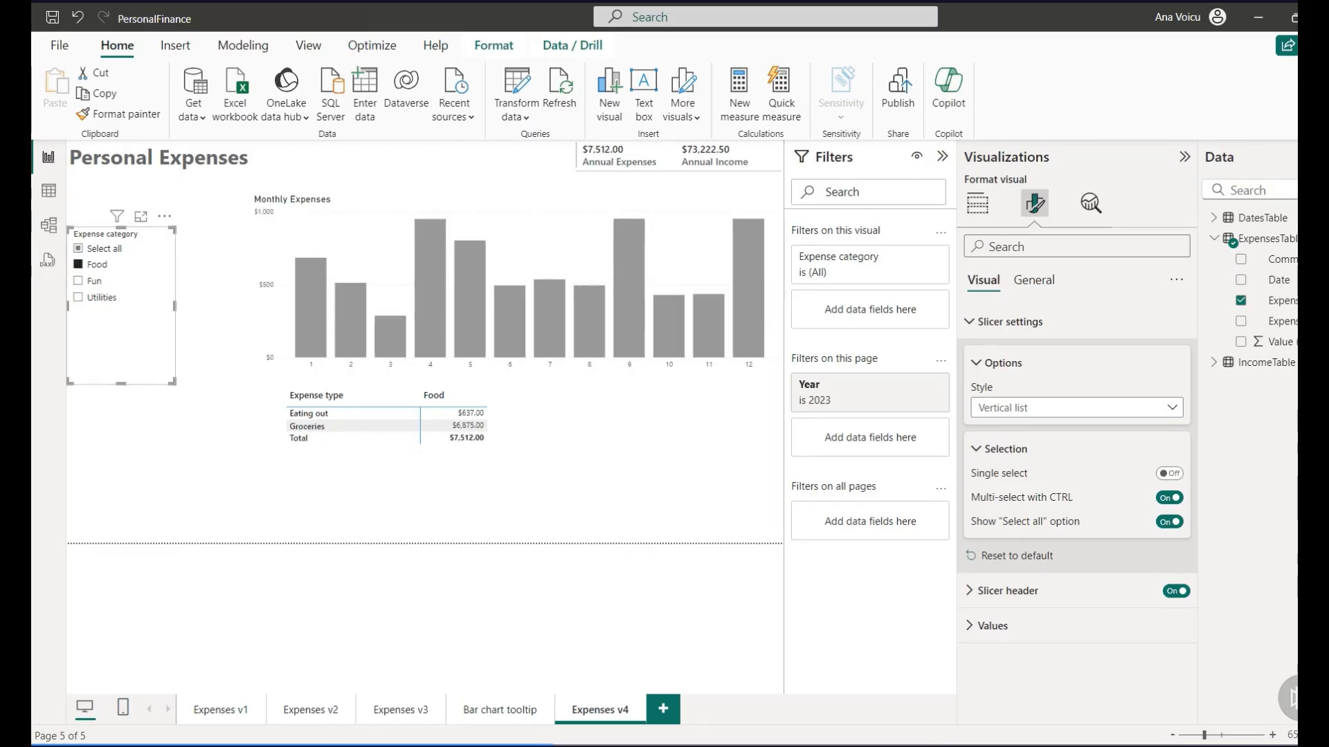
click(1169, 522)
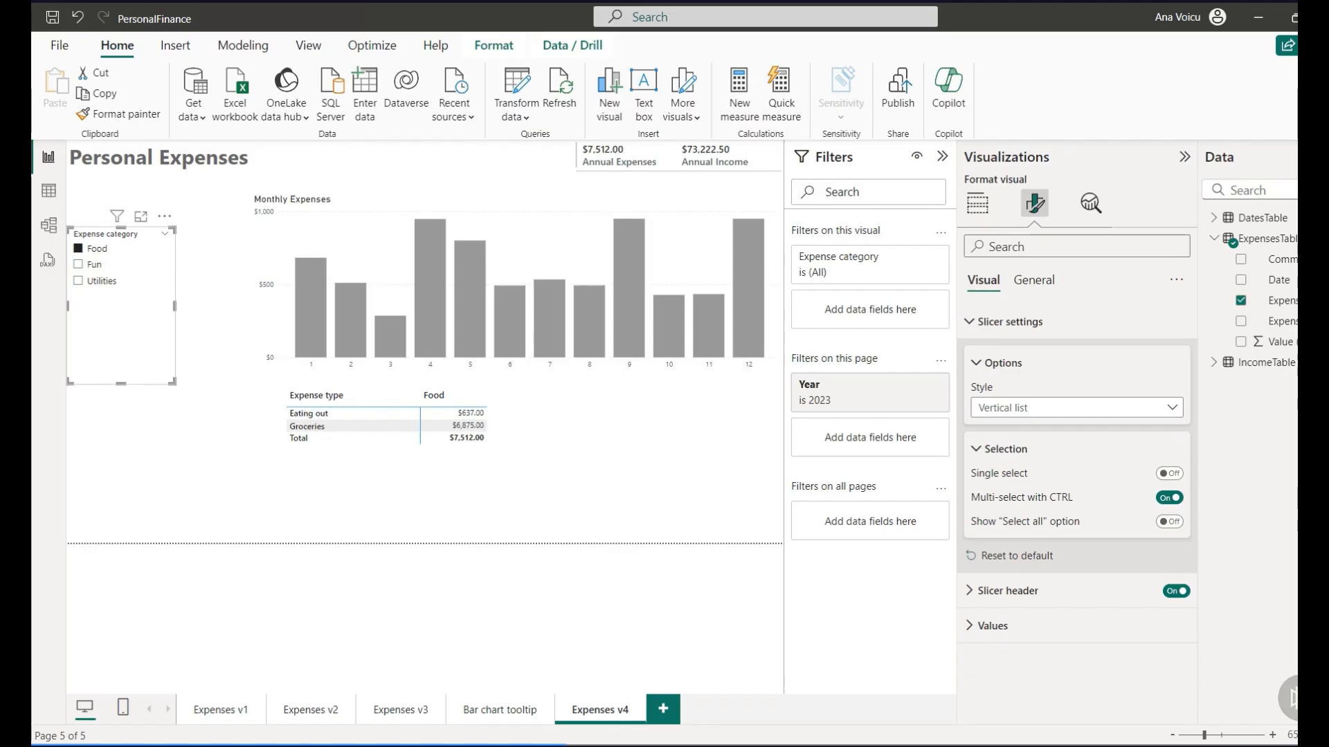
- Examine the Expense category slicer's header settings for title text, border, background and pending icon
click(1007, 591)
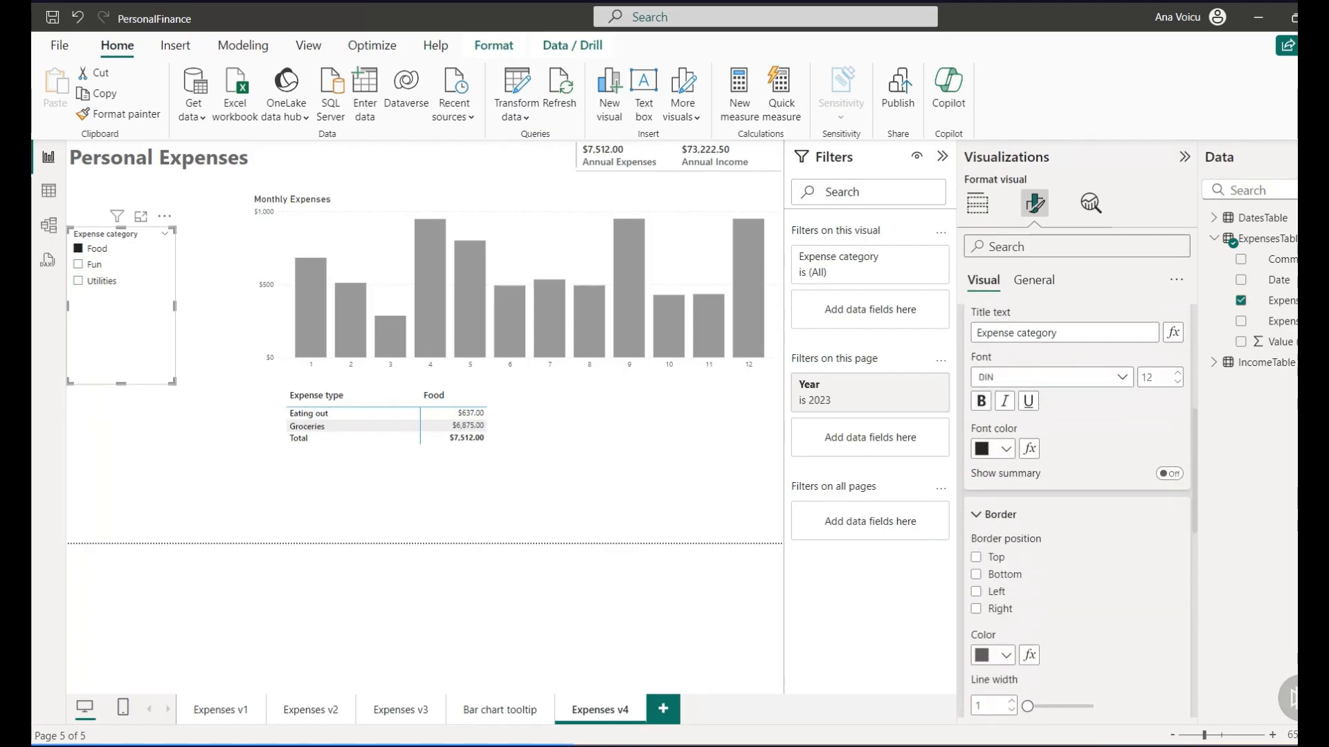
scroll(1077, 485, down, 5)
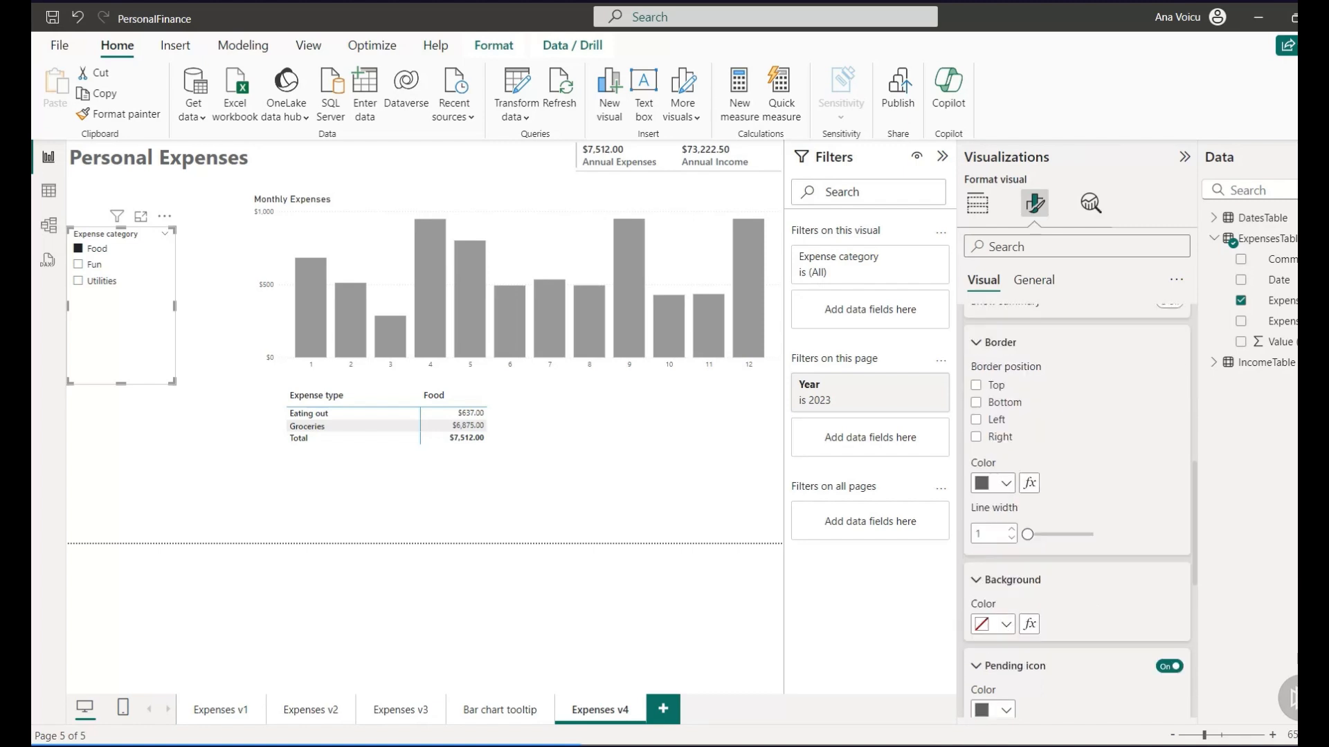
scroll(1076, 484, down, 4)
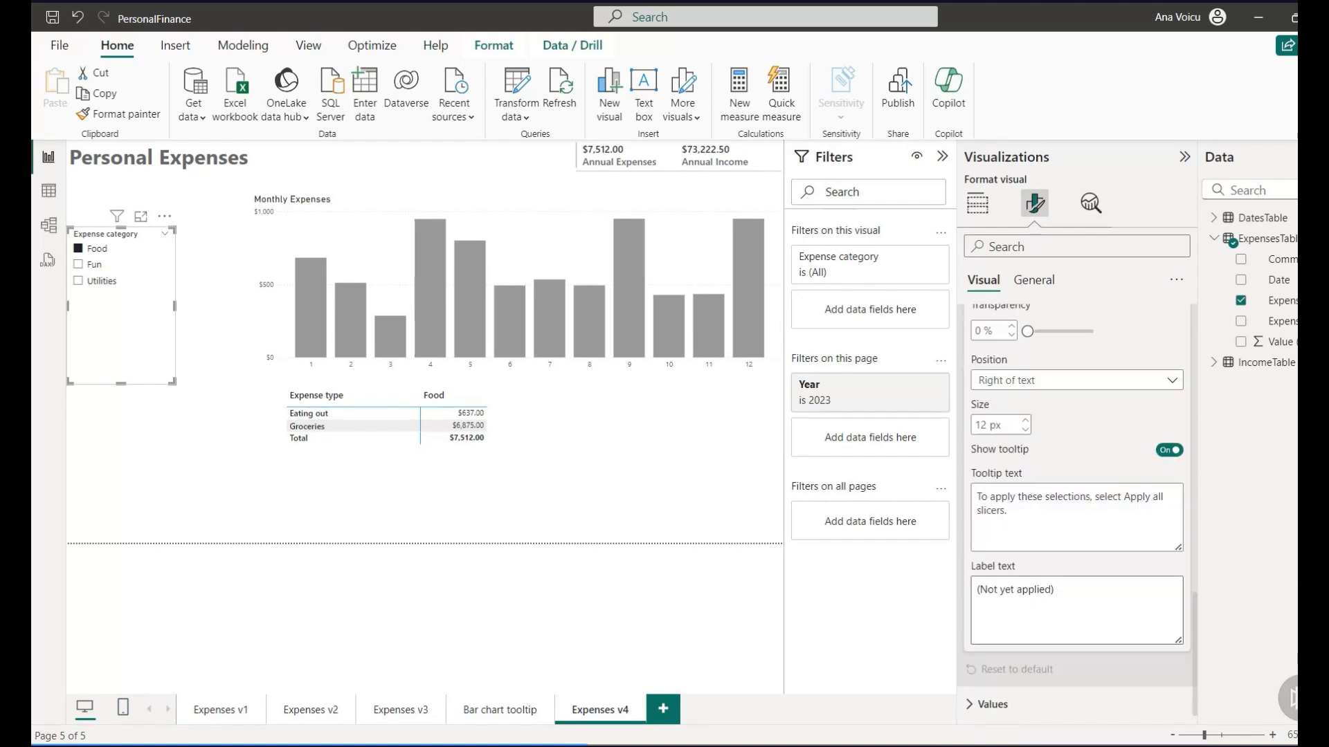
- Add a second slicer to the page for the Expense type field from ExpensesTable
click(623, 499)
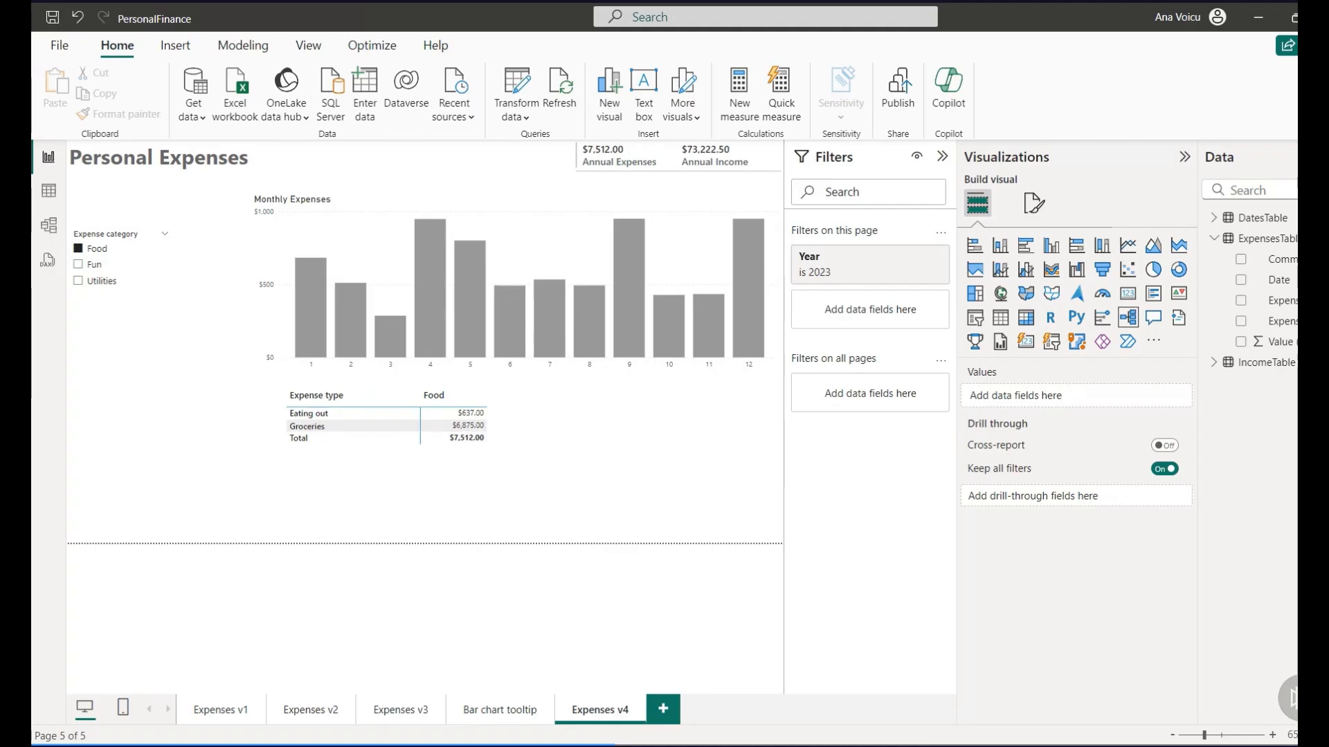
click(976, 318)
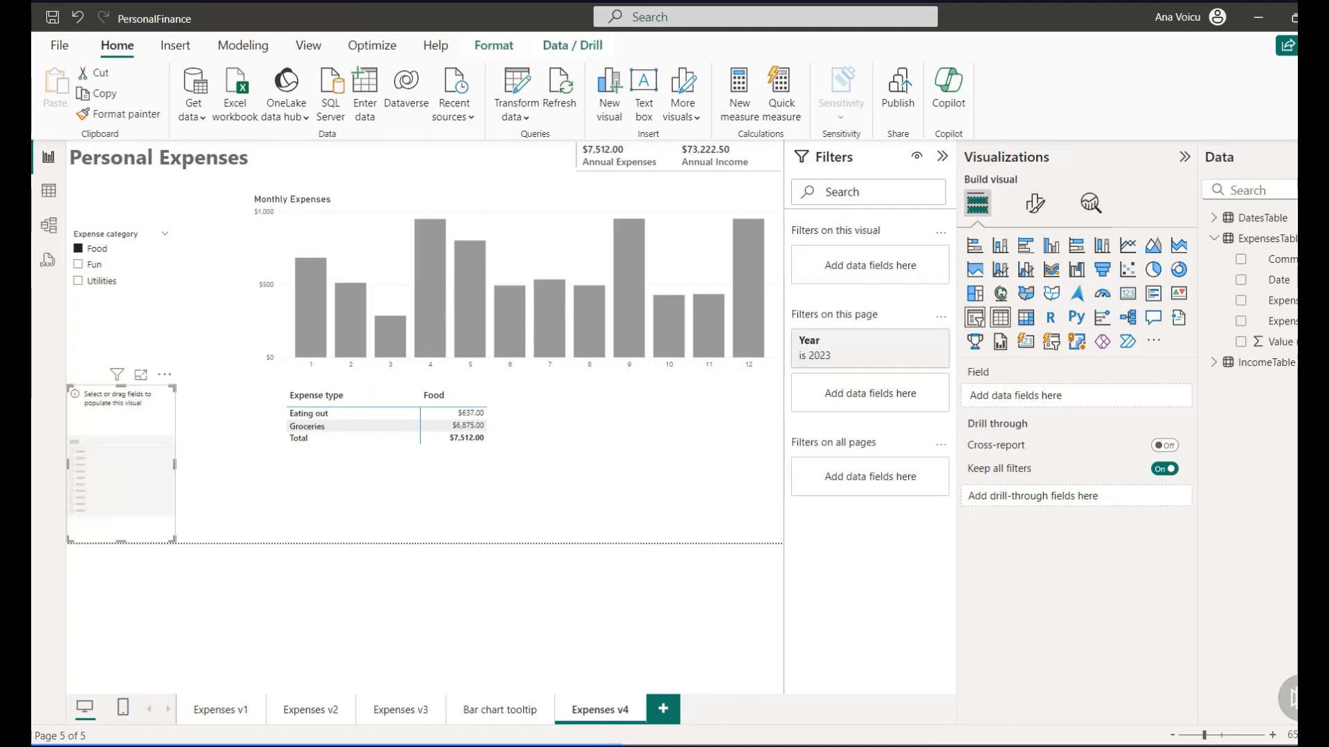
click(1241, 321)
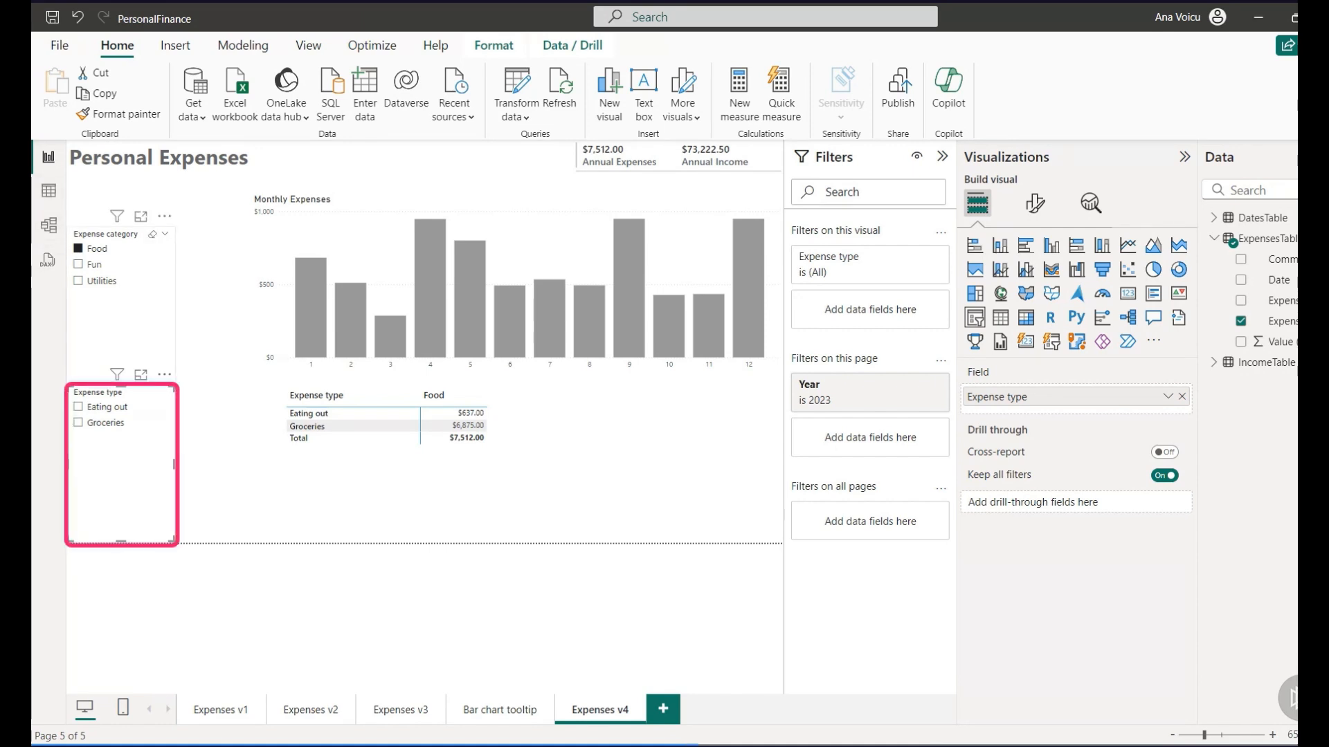
- Filter the Expense category slicer by Fun, switch it to Utilities, and select Gas in the Expense type slicer
click(78, 265)
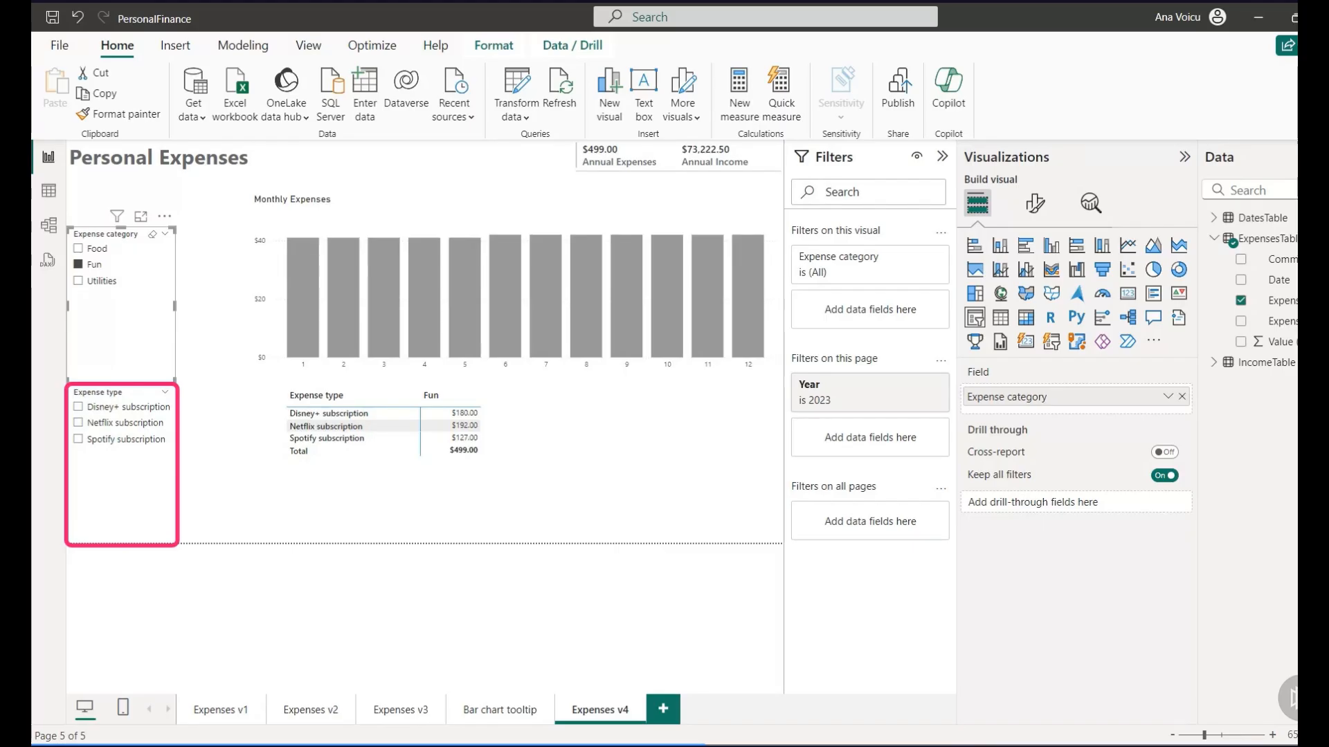
click(78, 281)
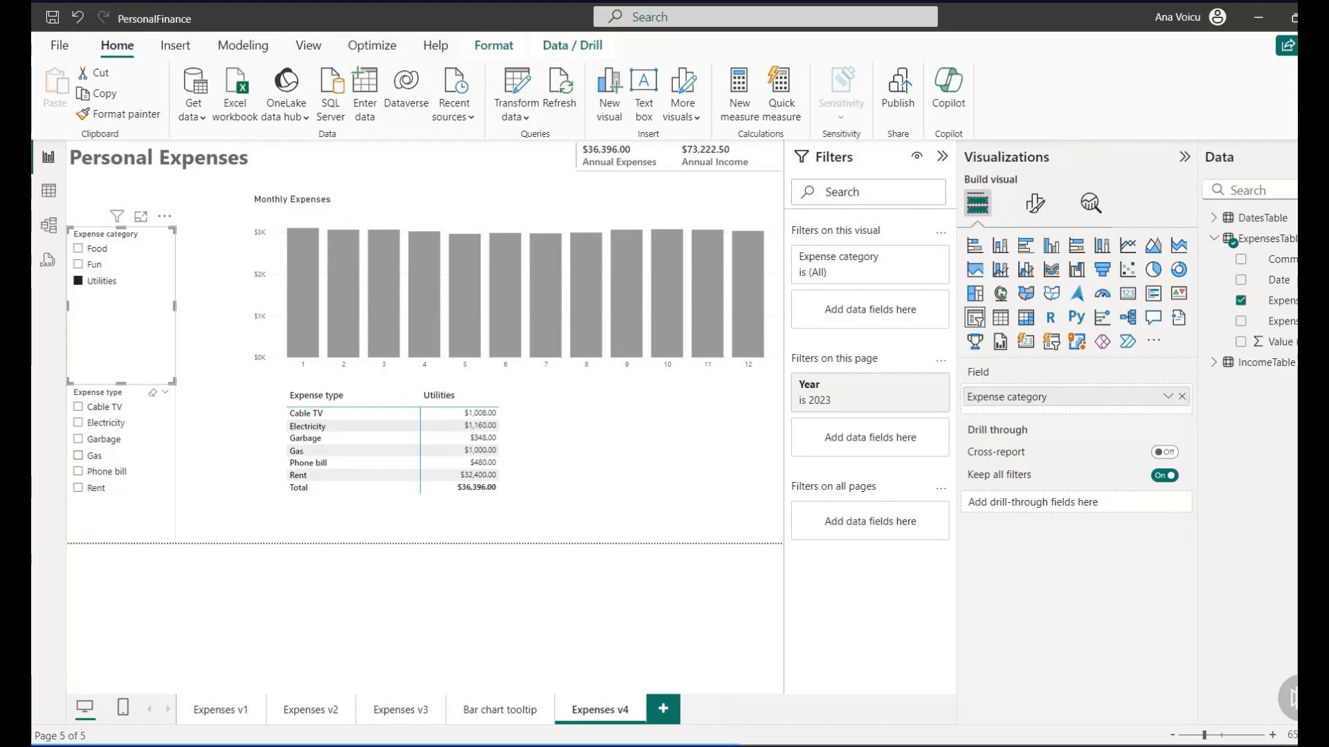
click(79, 455)
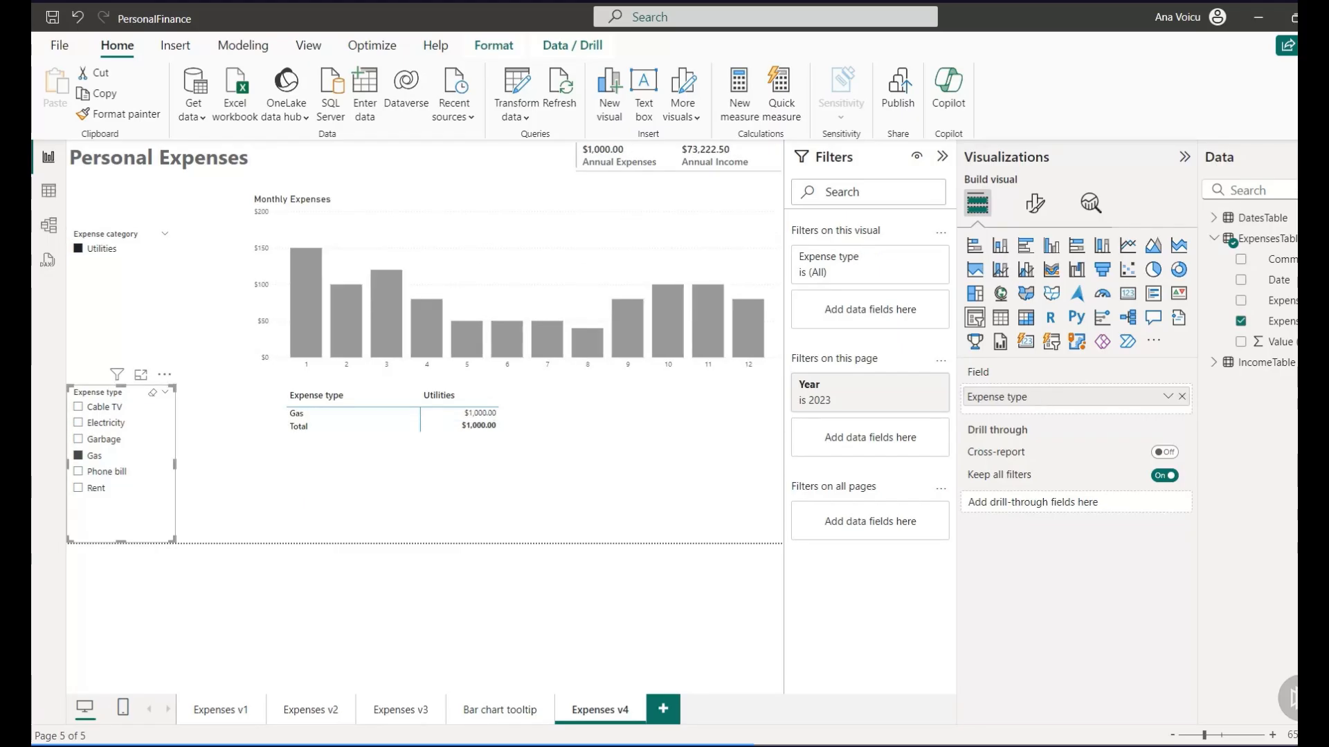
- Filter the visuals with the Expense type slicer by Electricity, Phone bill, Rent and finally Cable TV to compare the results
click(78, 422)
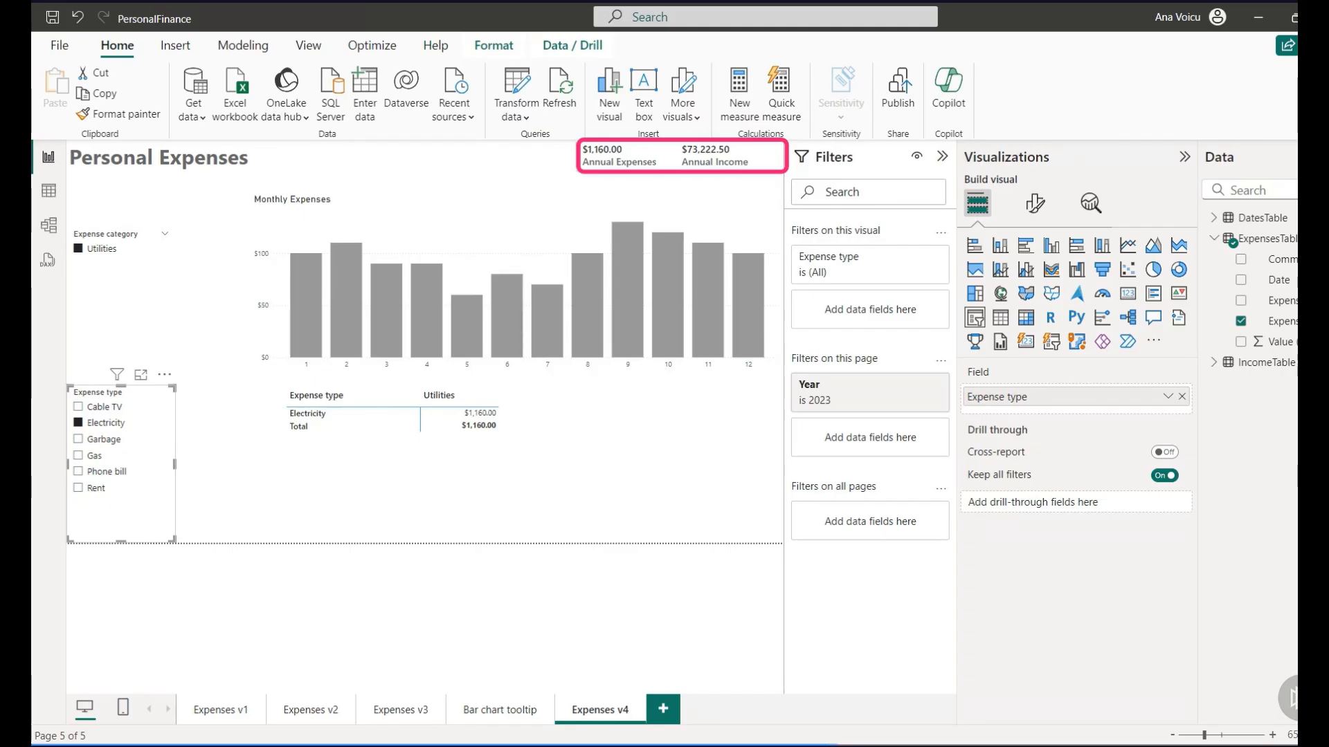
click(78, 471)
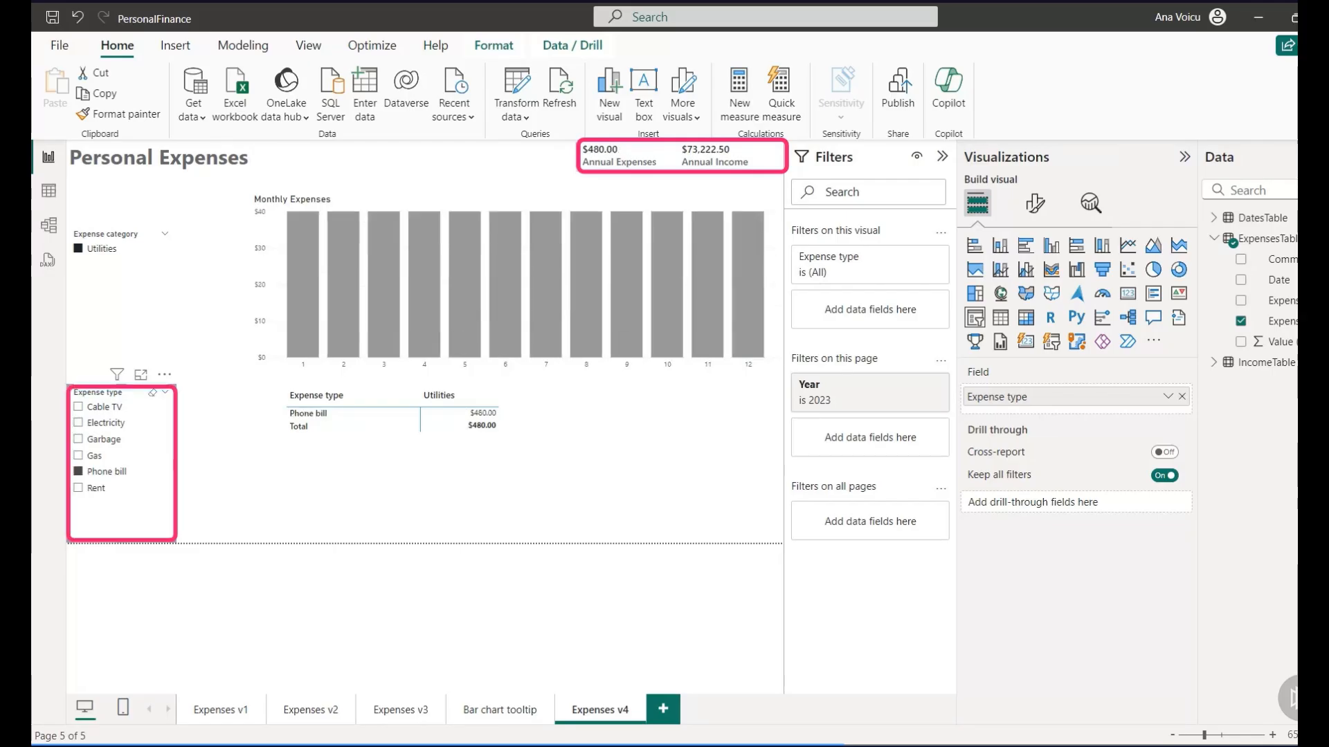
click(78, 488)
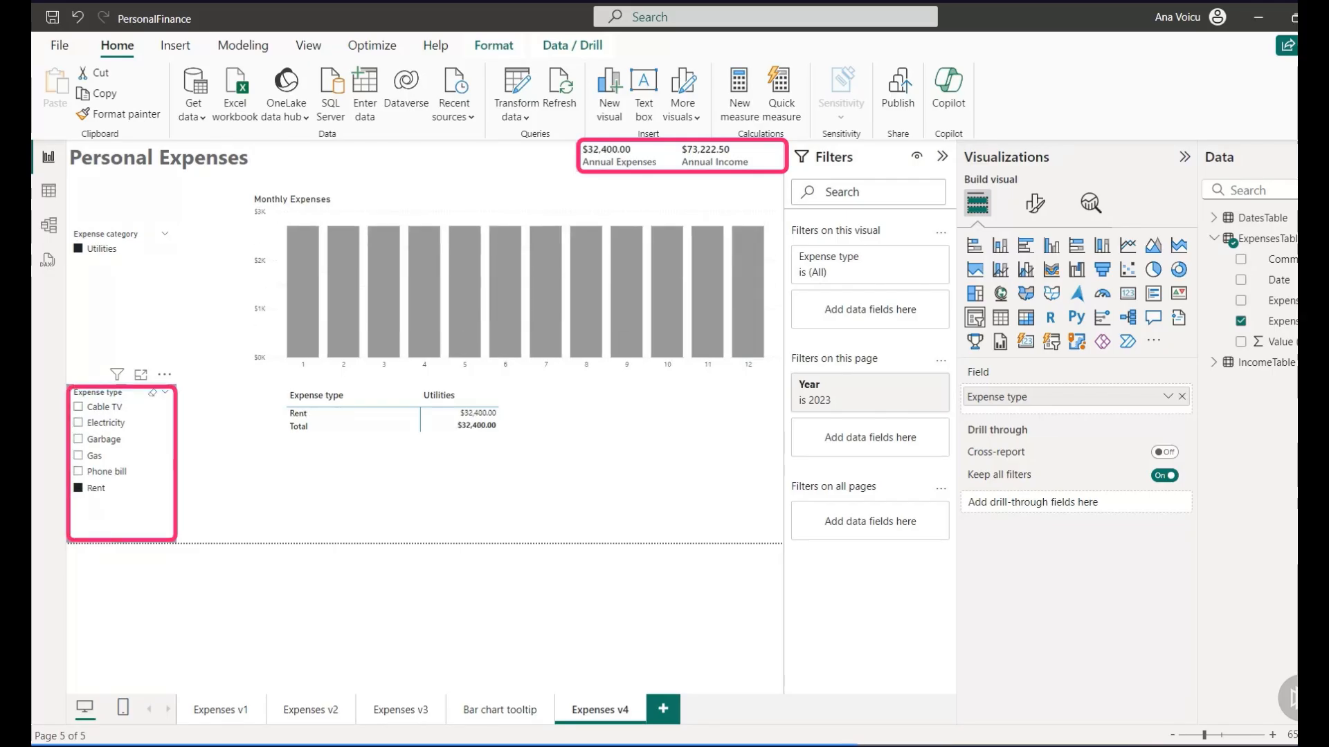
click(78, 407)
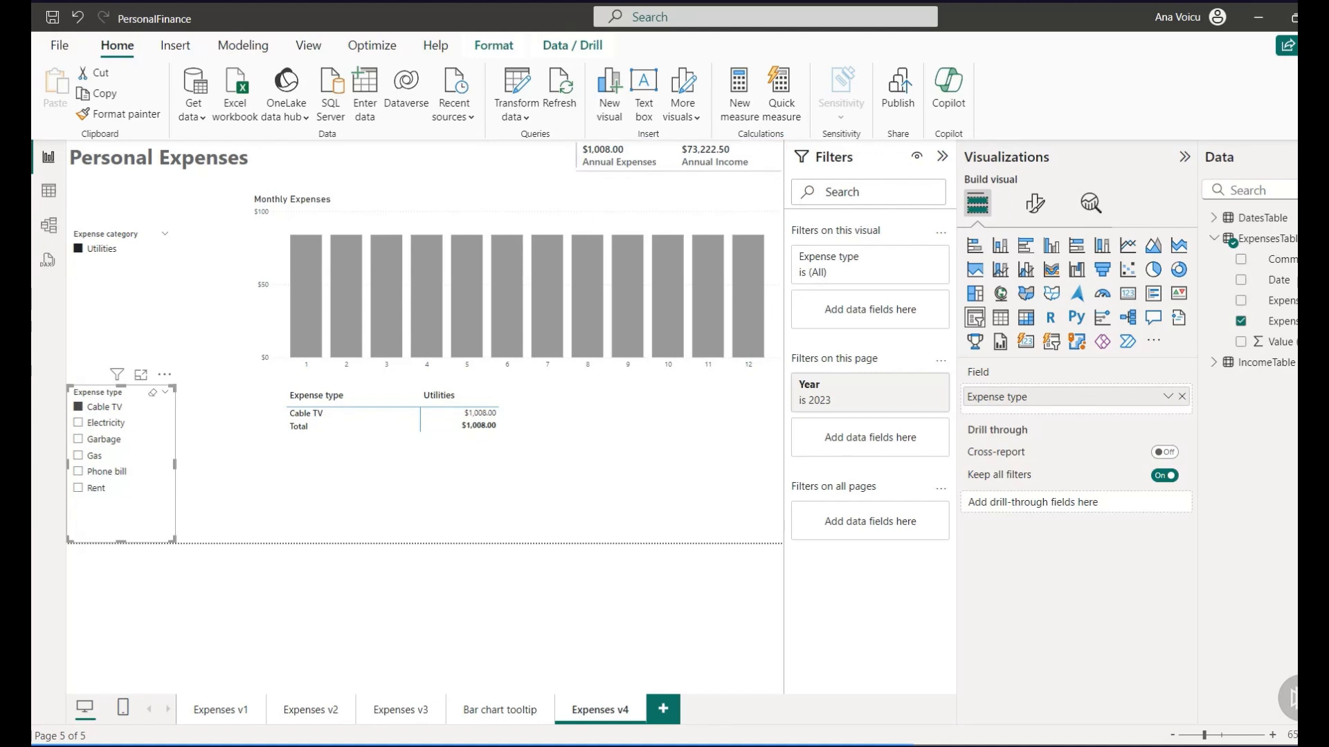
- Turn on Edit interactions and shorten the Expense category slicer so a gap separates it from the Expense type slicer
click(494, 45)
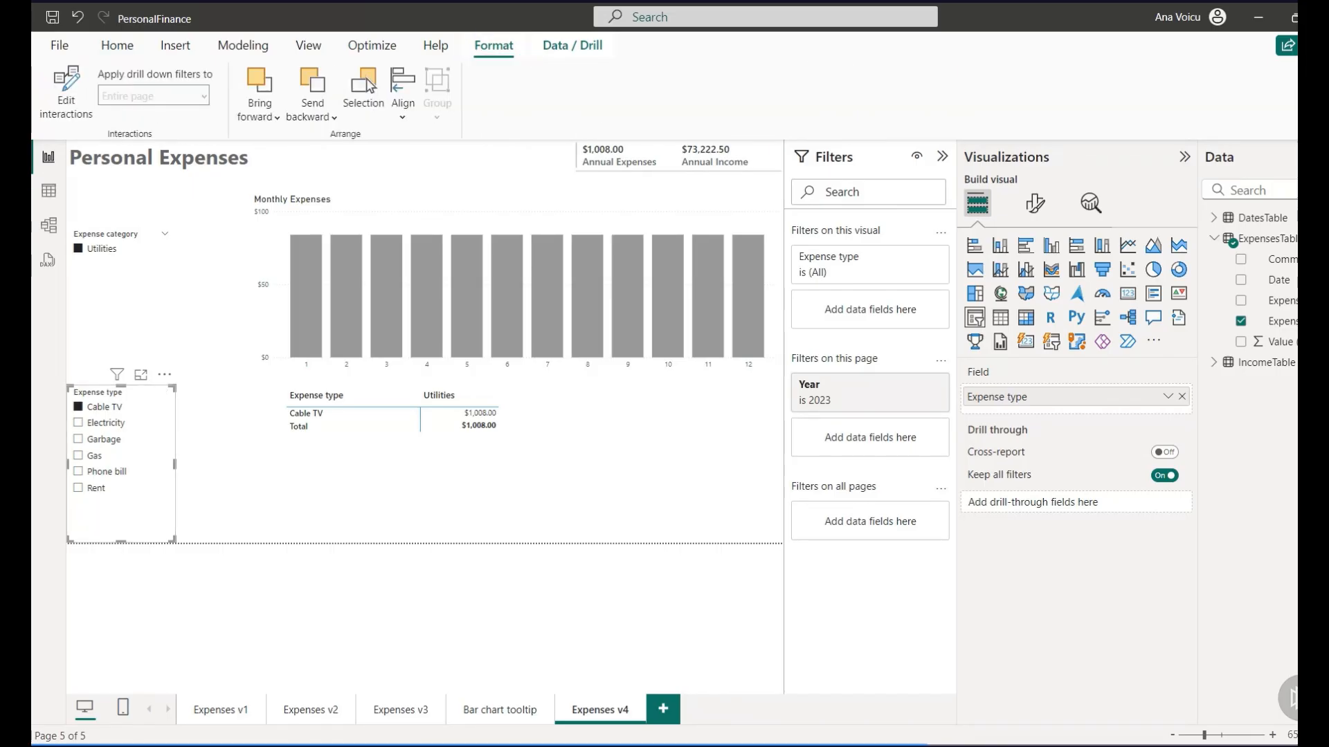
click(66, 92)
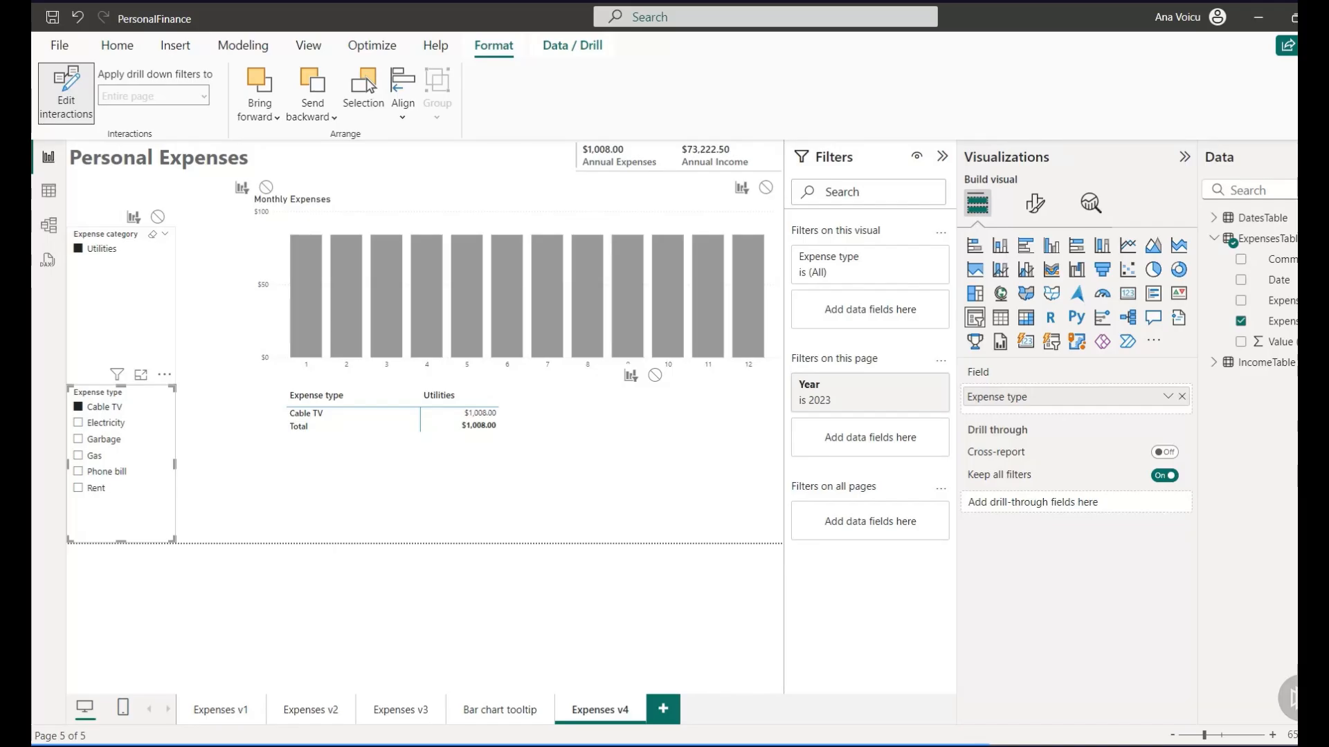
click(122, 306)
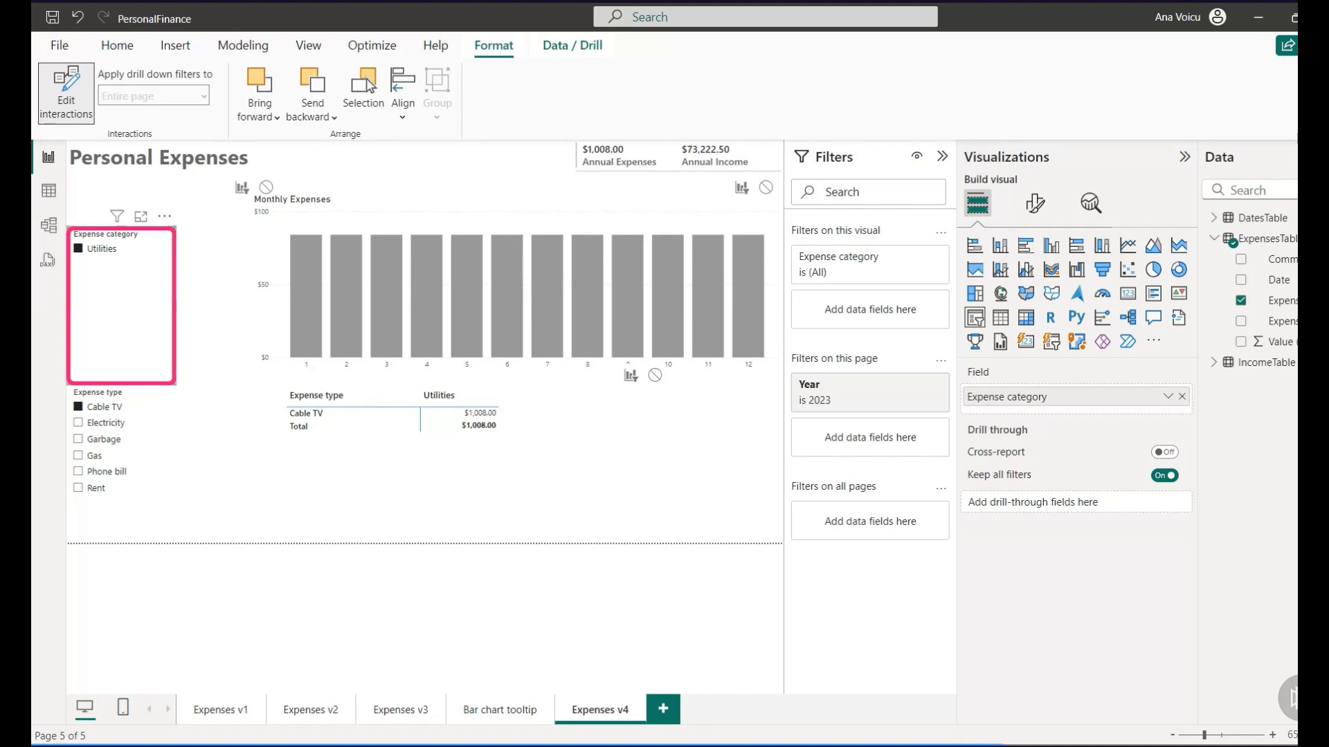
drag(121, 383, 121, 341)
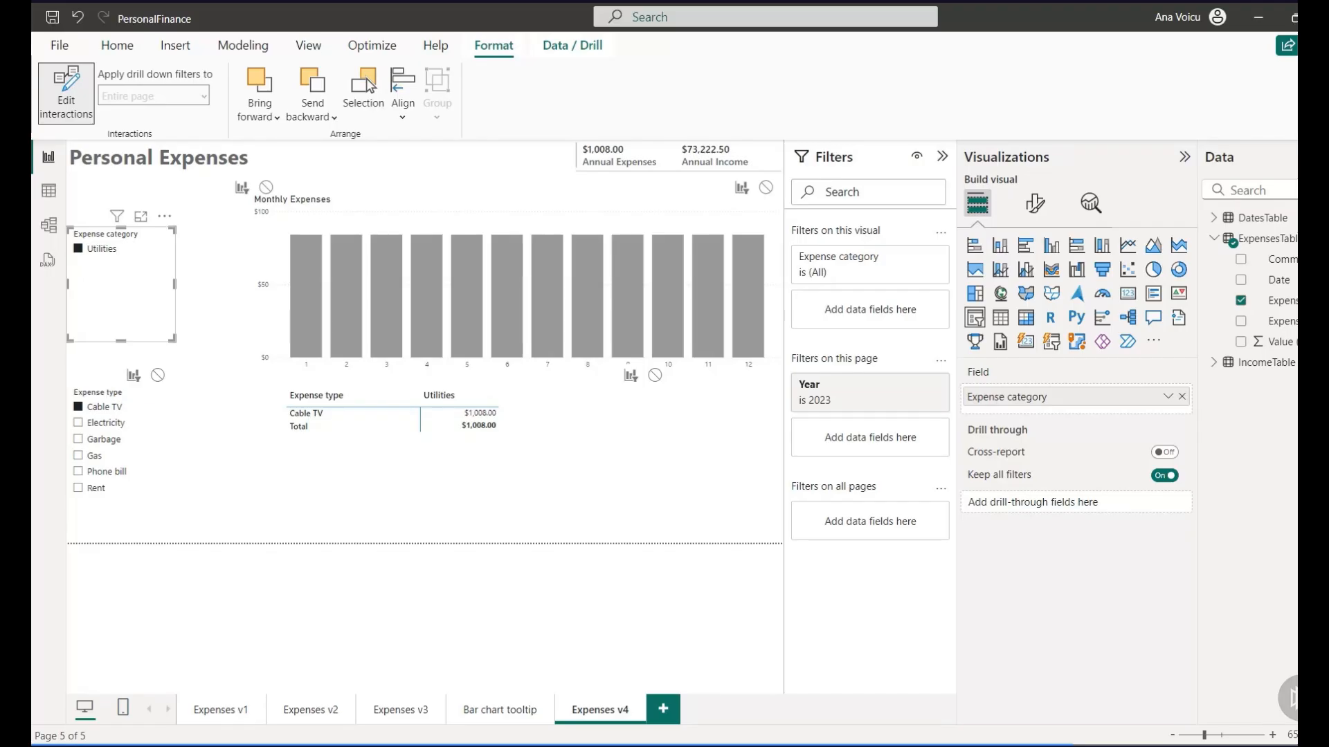
- Set both slicers' interaction with the annual totals card to None, and stop the Expense type slicer from filtering the Expense category slicer
click(765, 188)
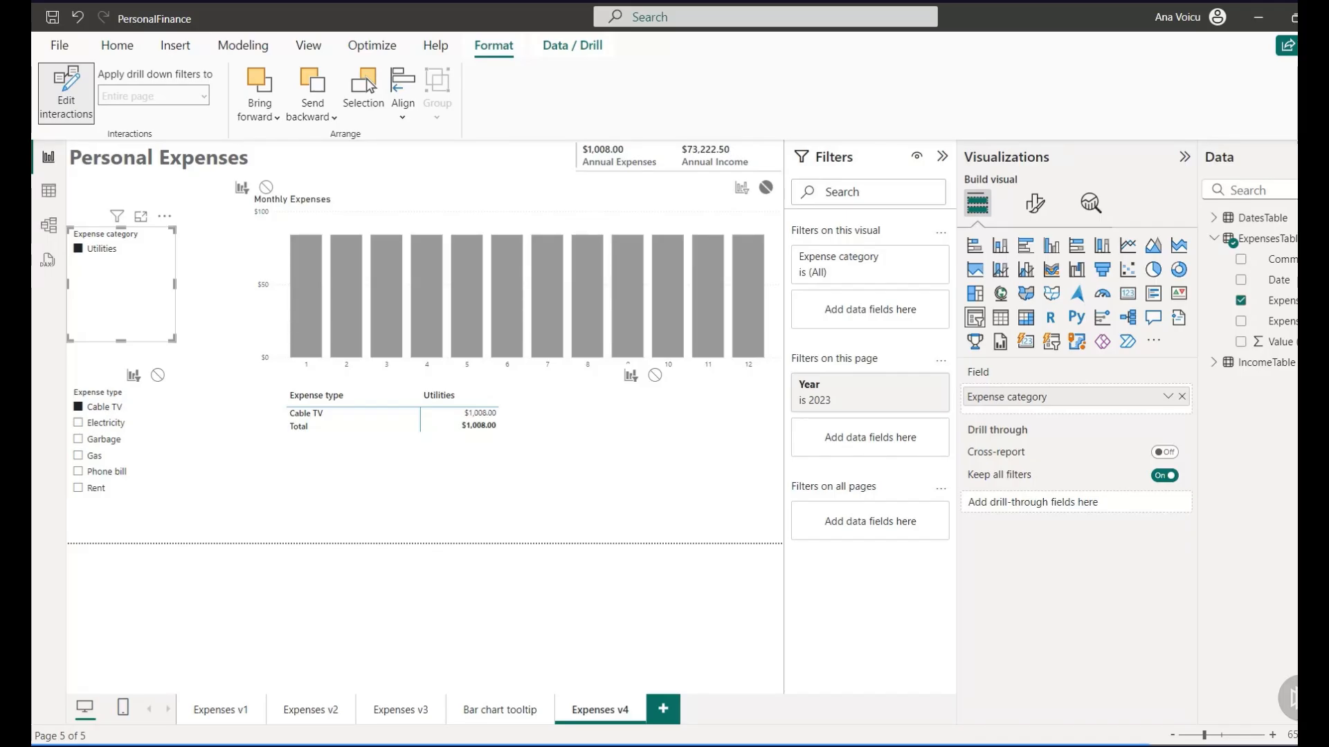
click(132, 513)
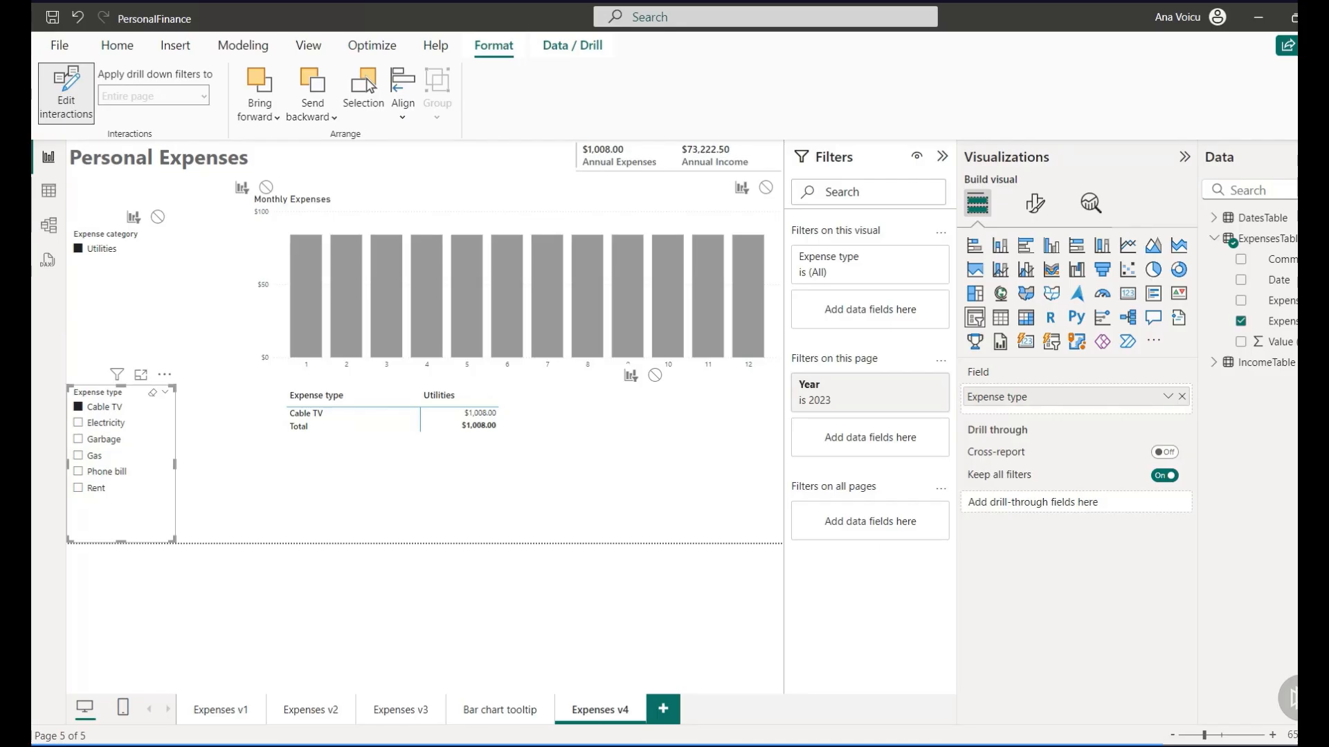
click(765, 187)
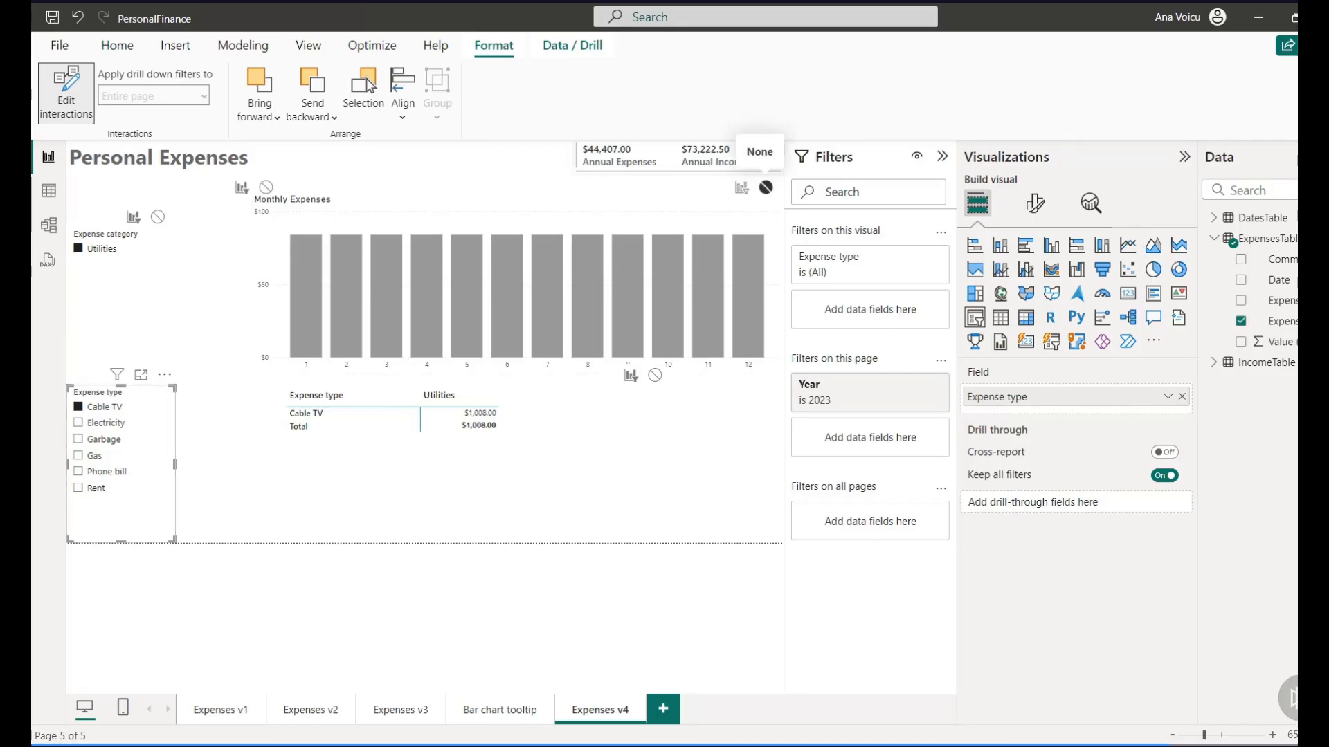
click(158, 216)
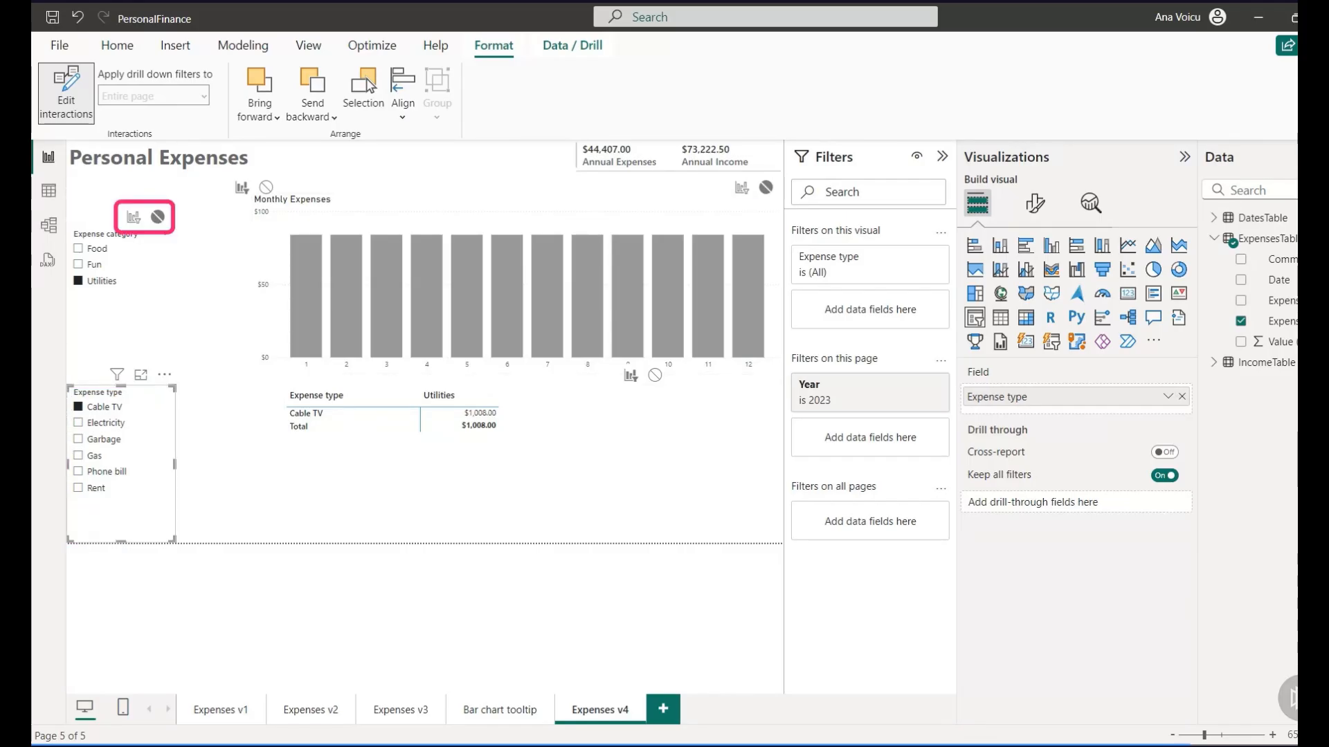
- Set the Monthly Expenses chart's interactions with the Expense category and Expense type slicers to None
click(443, 201)
click(157, 216)
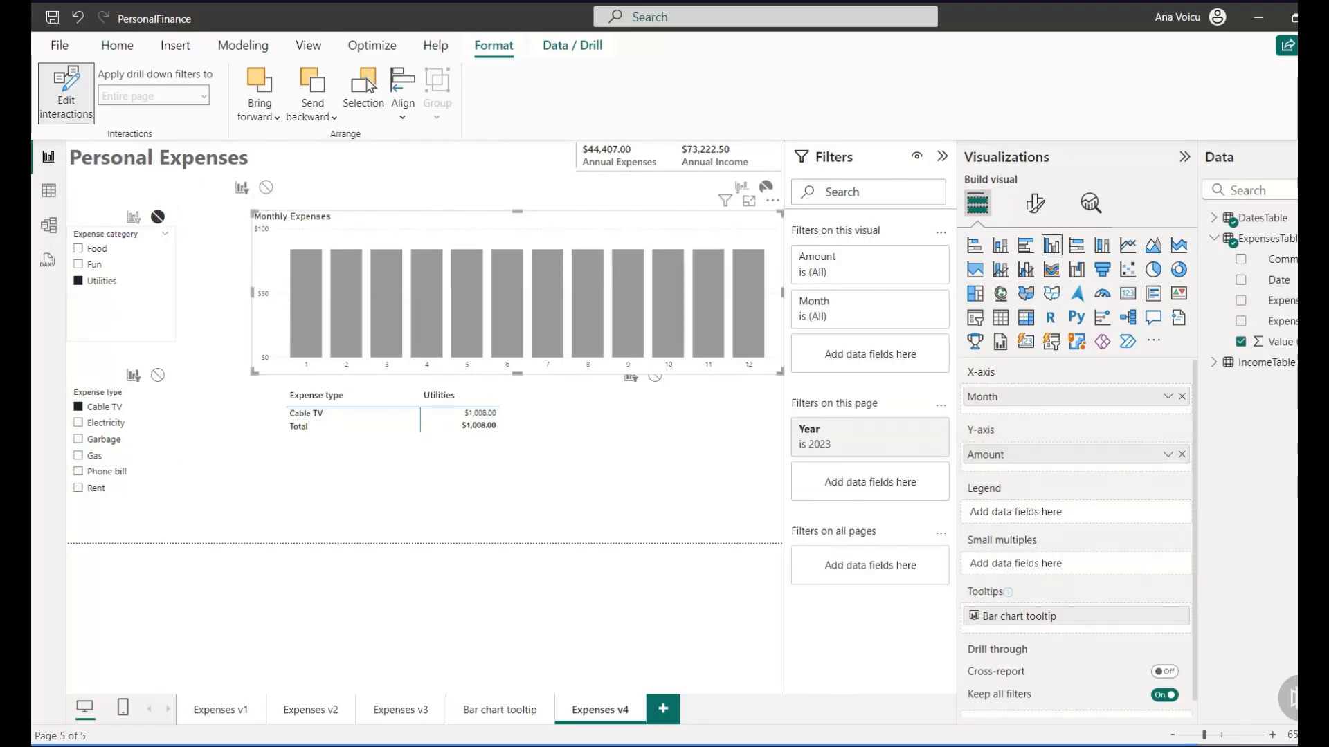
click(157, 375)
- Leave interaction editing and test the Expense type slicer with Electricity and Garbage
click(554, 471)
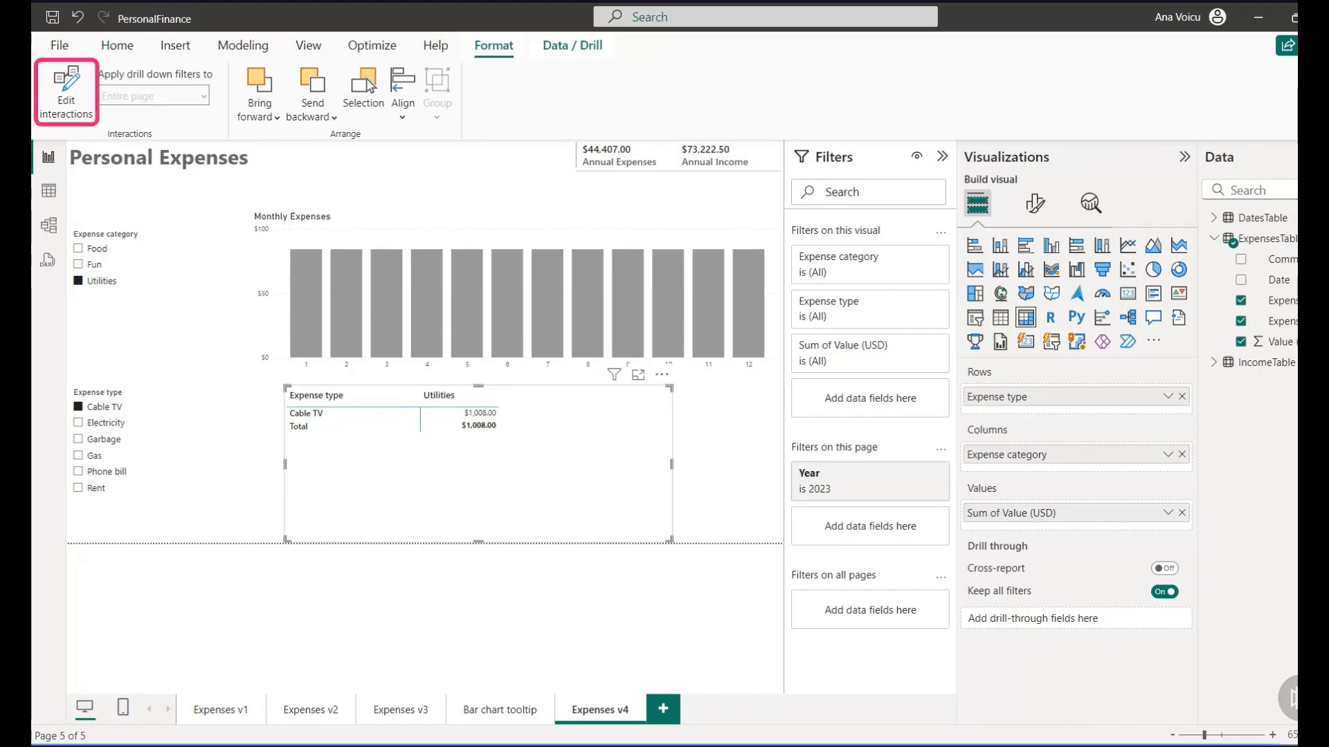
click(78, 423)
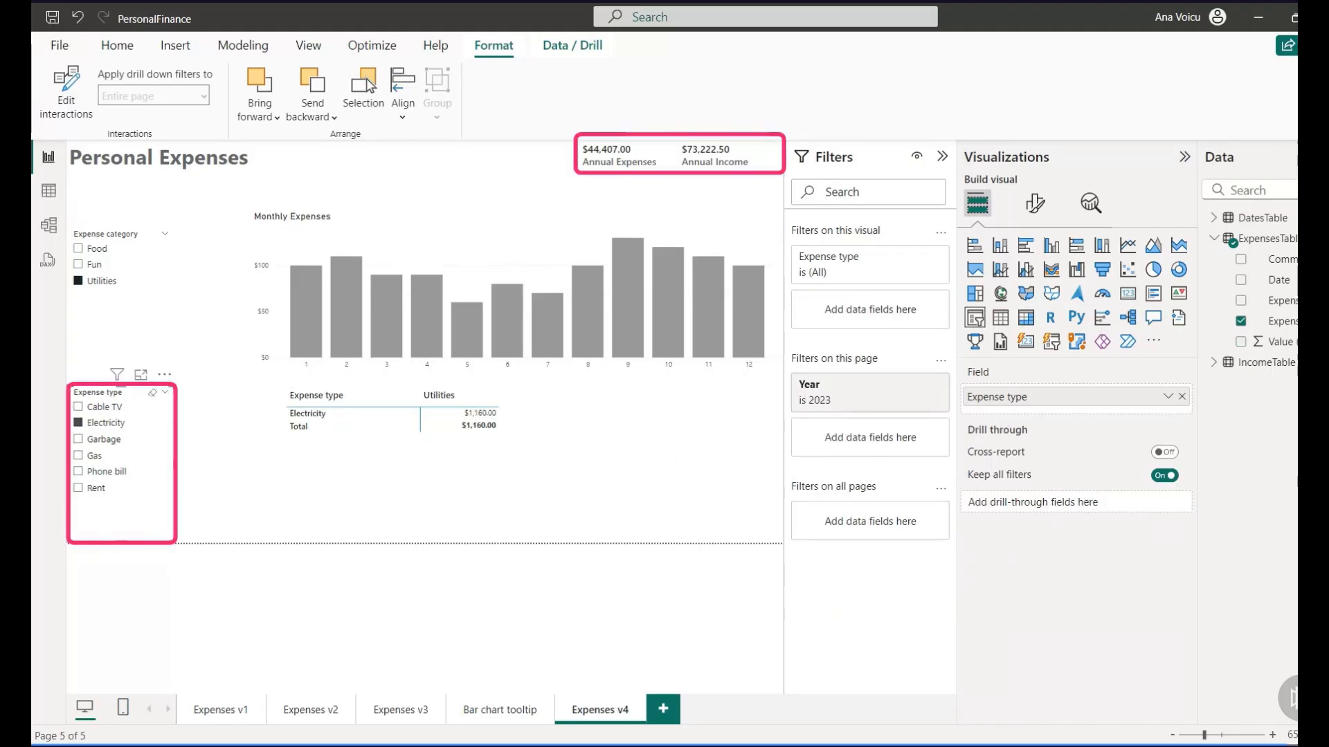
click(78, 439)
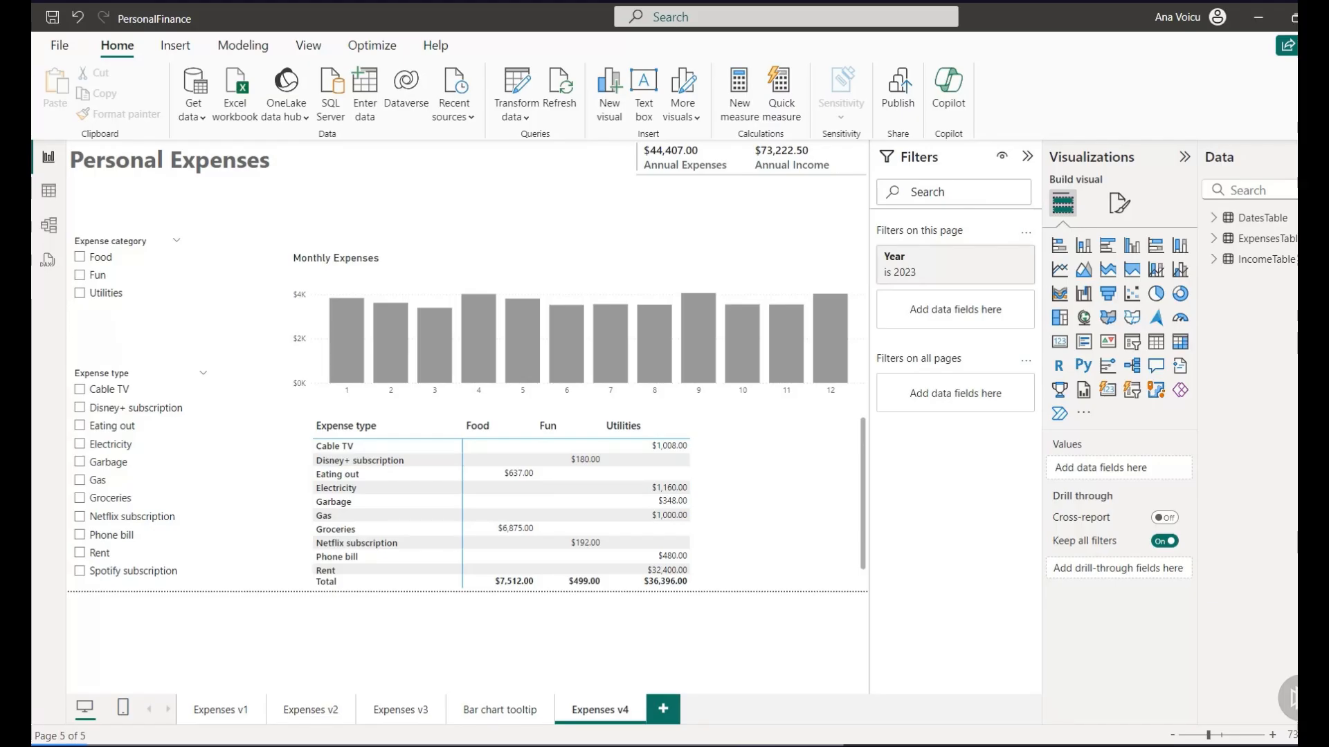
- Duplicate the Expenses v4 page and rename the copy as Food Expenses
right_click(600, 709)
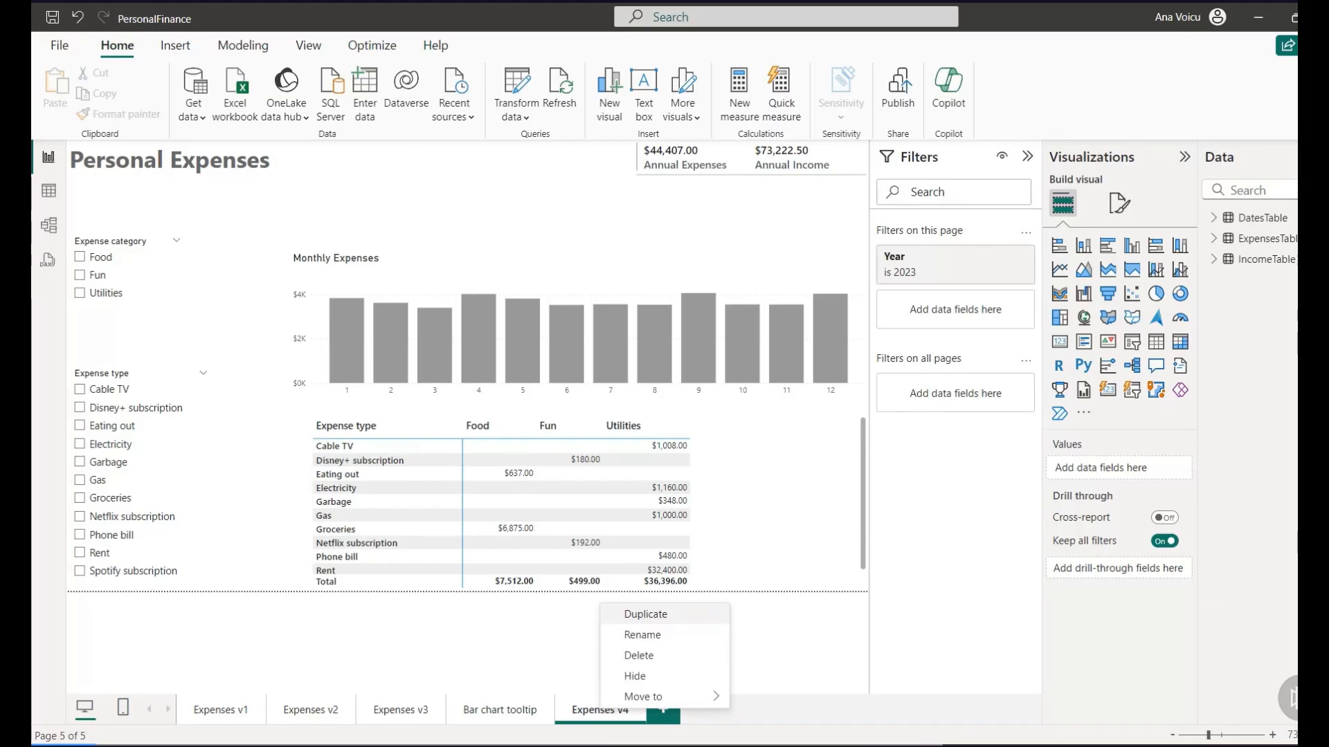
click(645, 613)
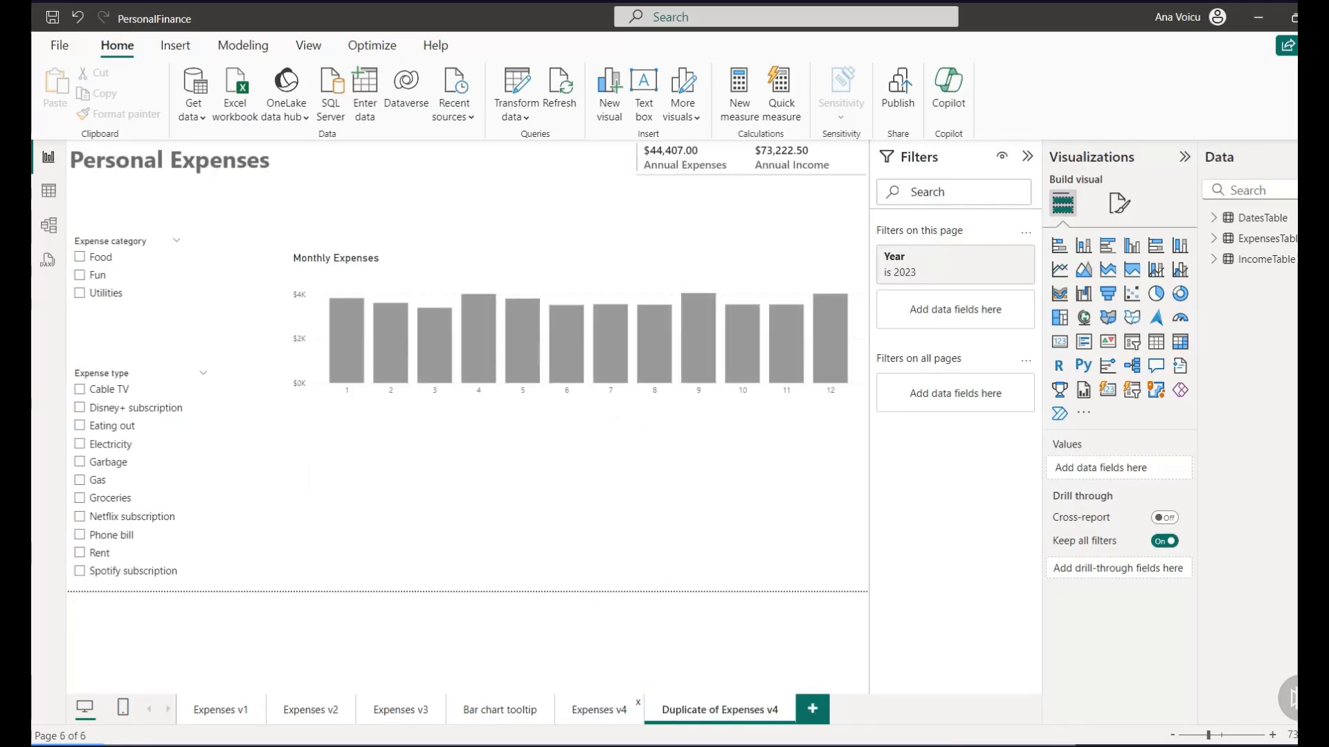
double_click(720, 710)
text(Food Expenses)
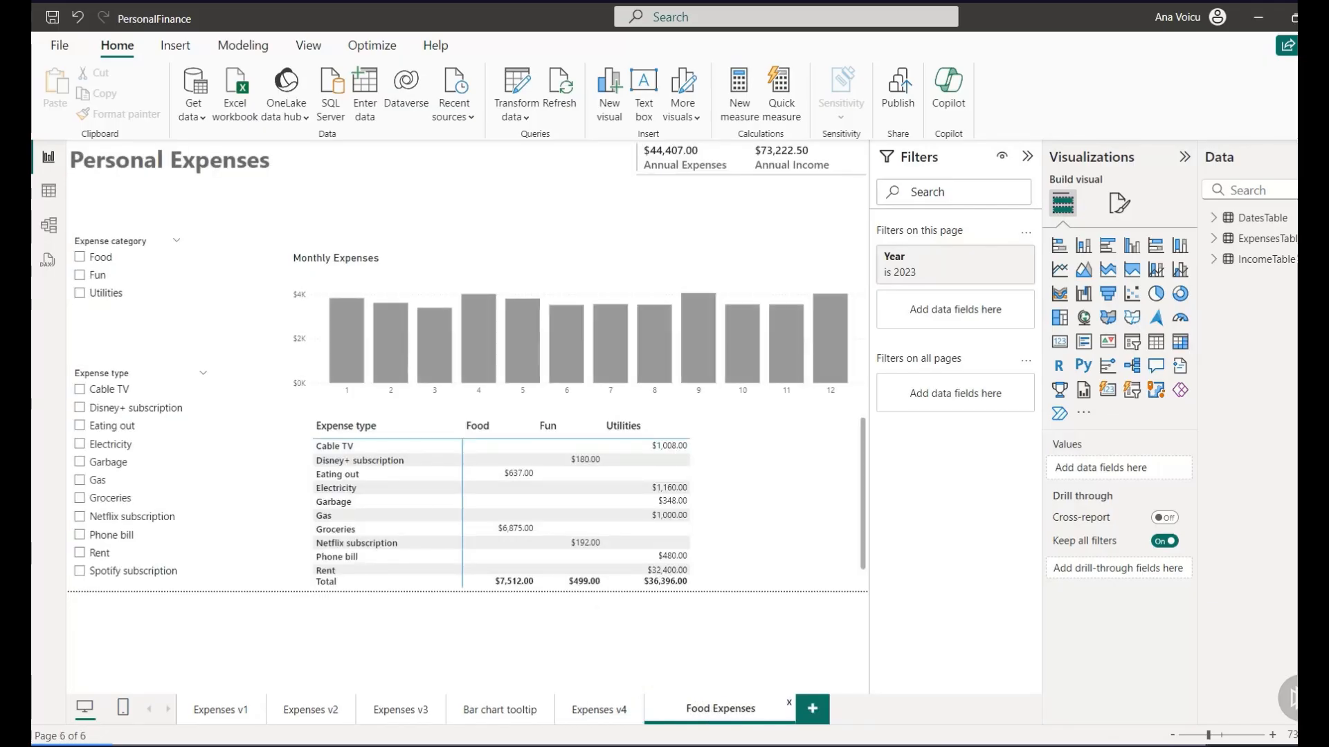
key(Return)
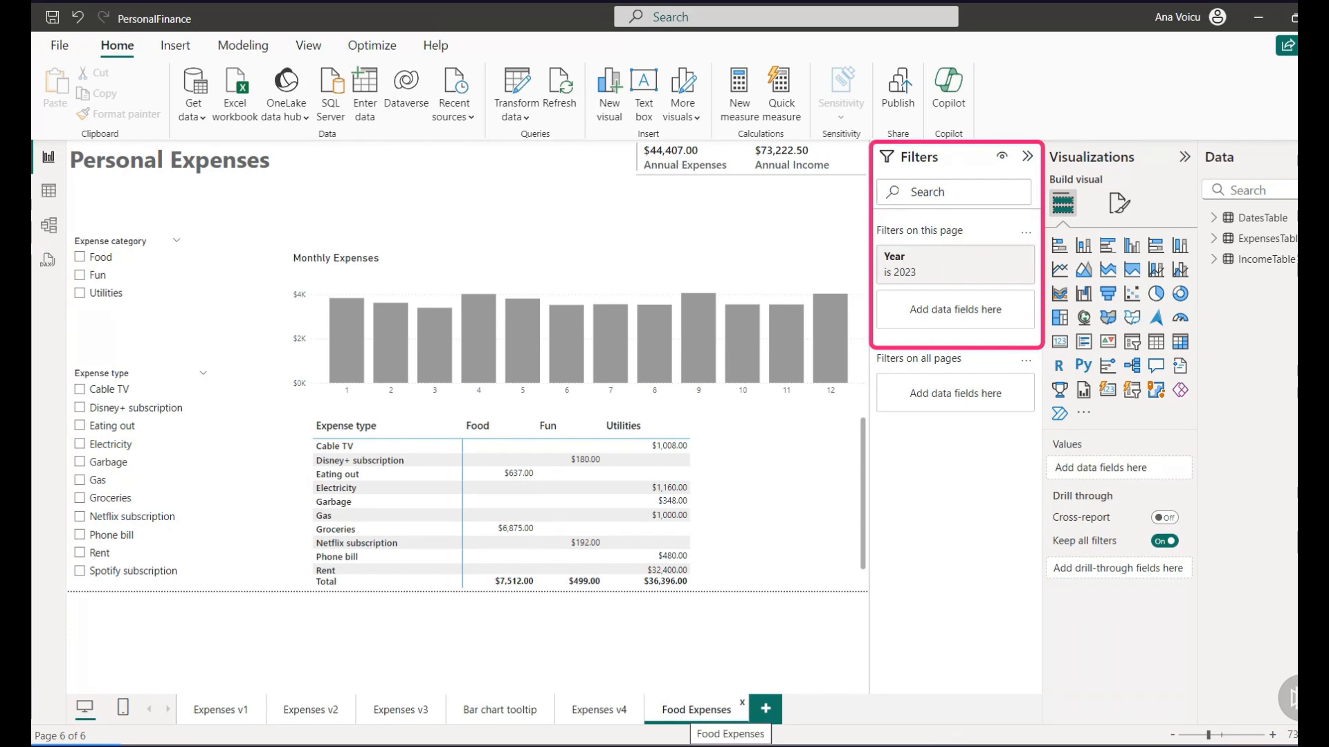
- Add Expense category from ExpensesTable as a page-level filter set to Food, and remove the Expense category slicer
click(1213, 238)
drag(1281, 300, 962, 308)
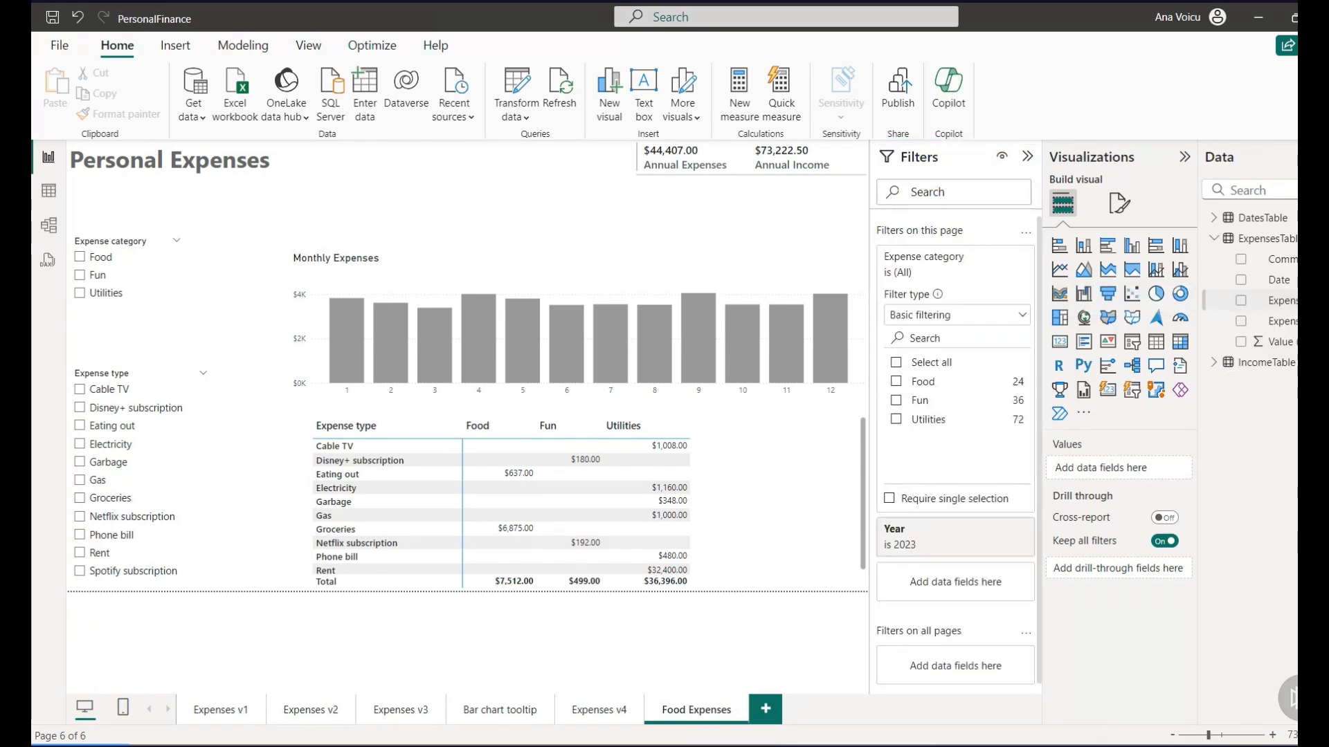
click(896, 381)
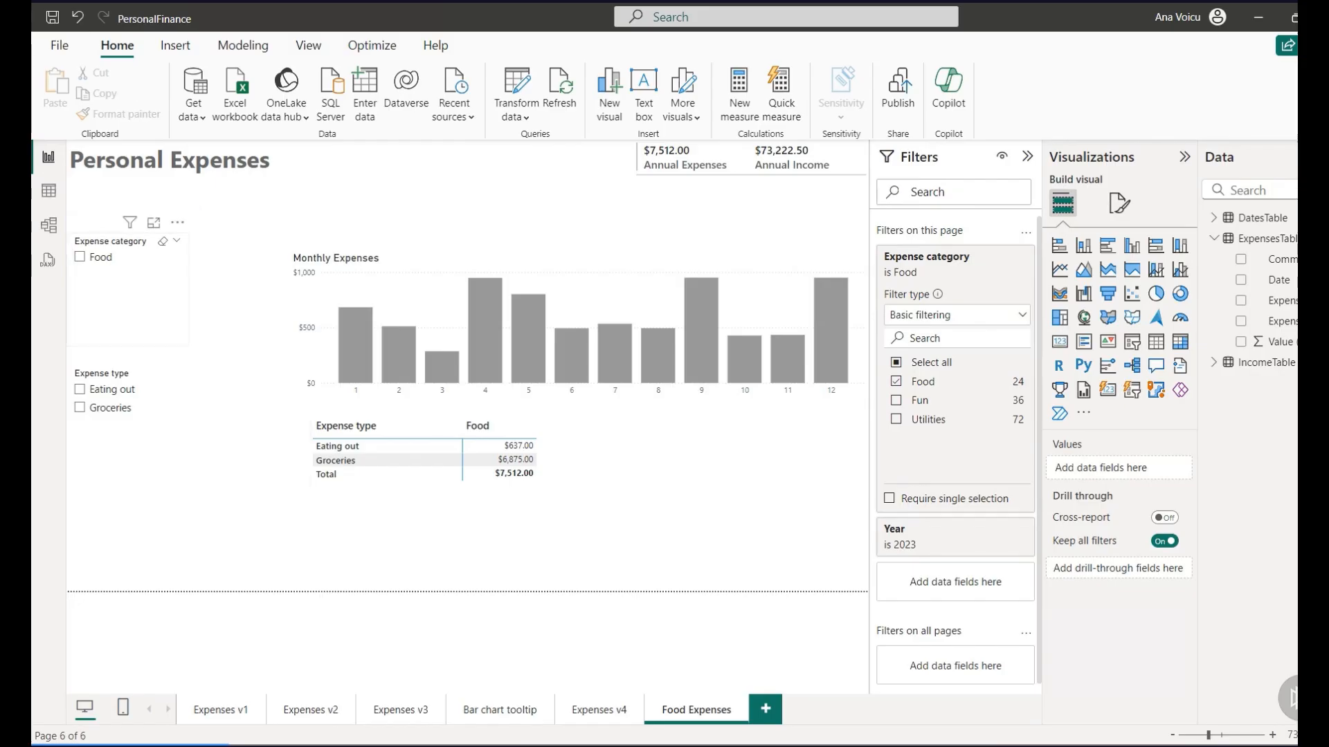
click(177, 222)
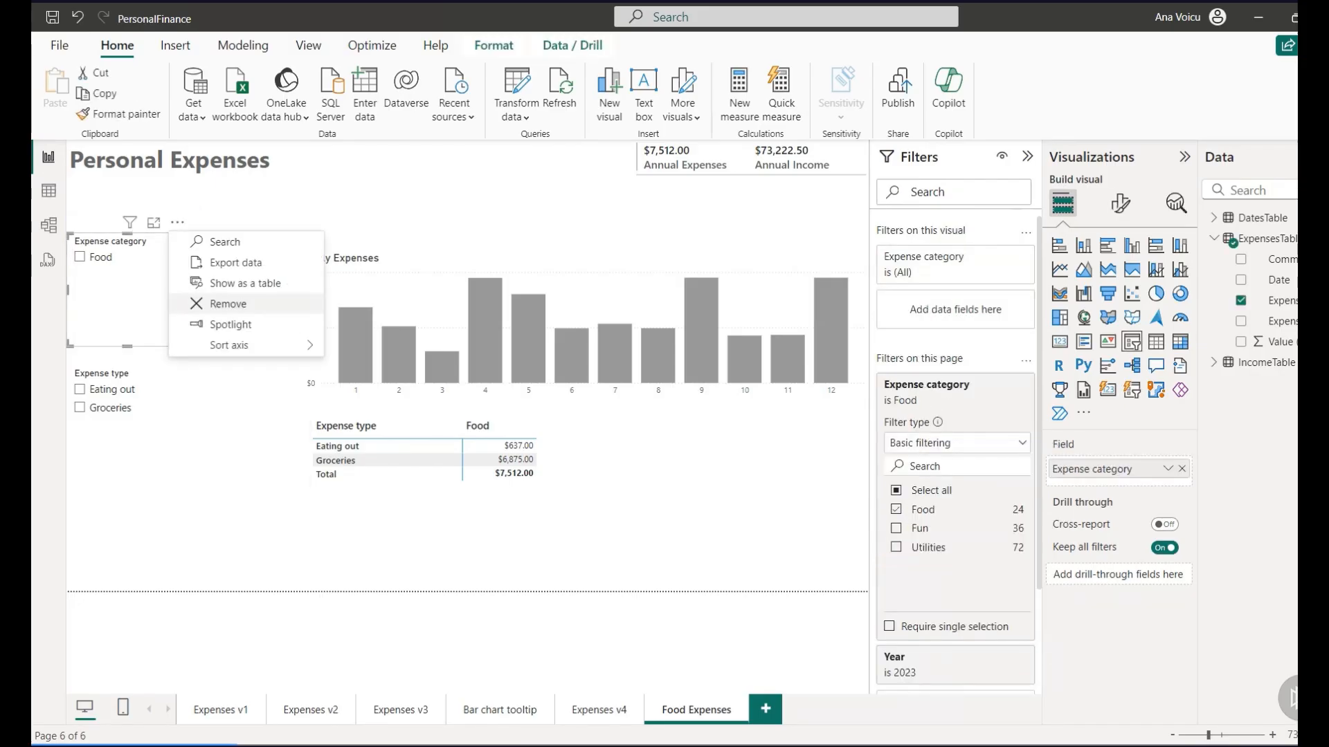
click(223, 304)
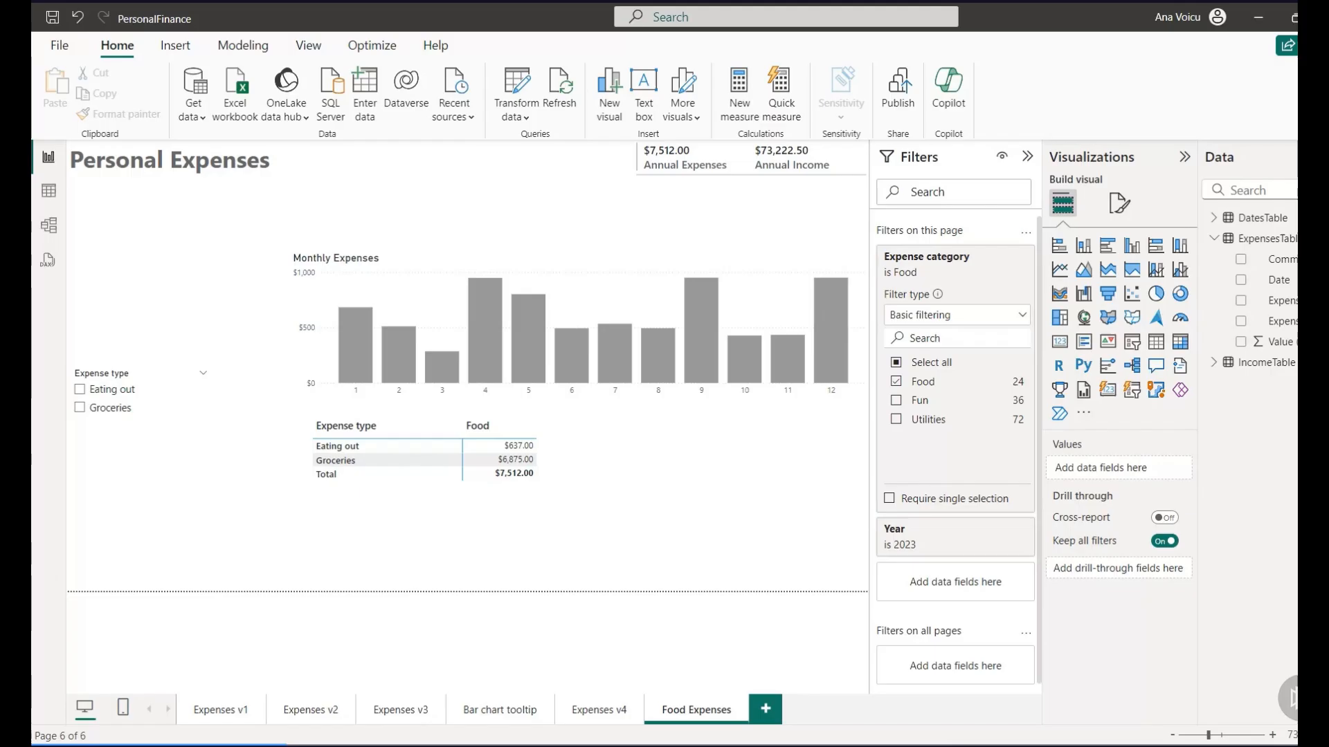
- Add Expense type as a page-level filter on the Food Expenses page, and remove the Expense type slicer
drag(1279, 321, 1107, 445)
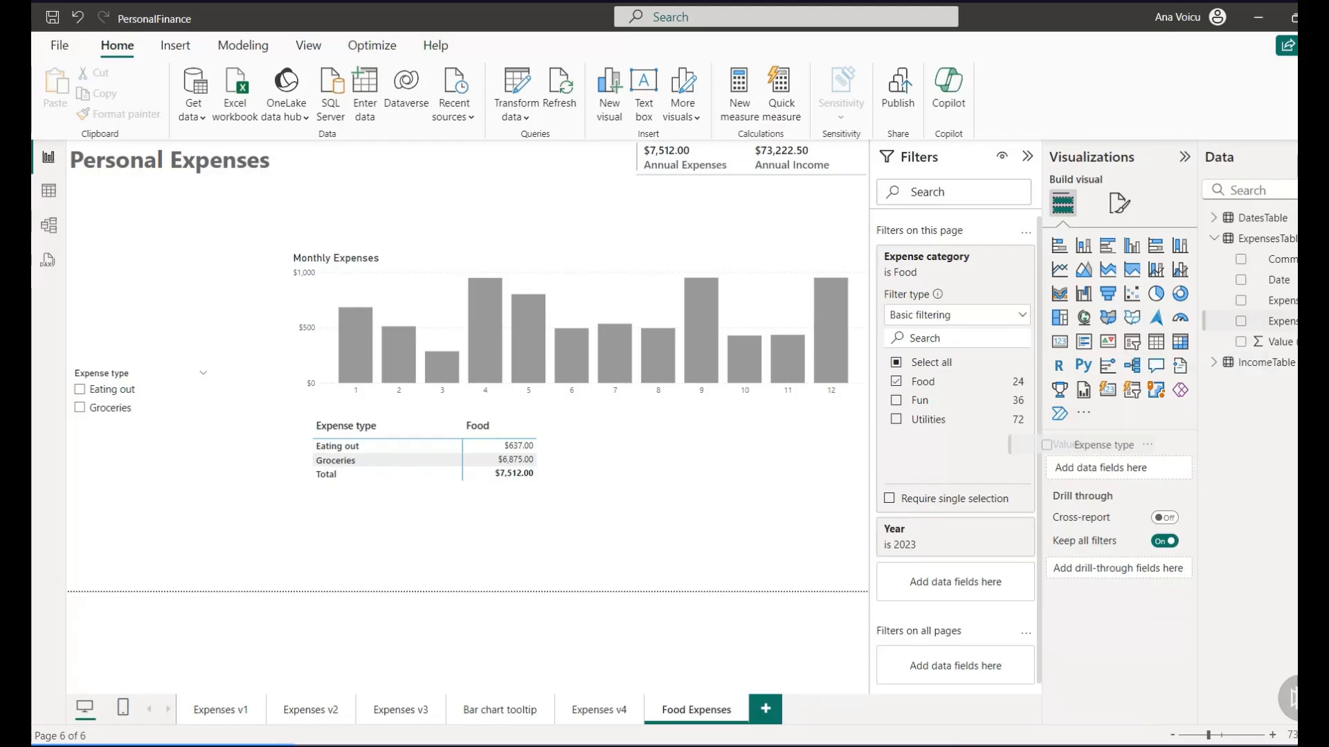
drag(1010, 445, 955, 581)
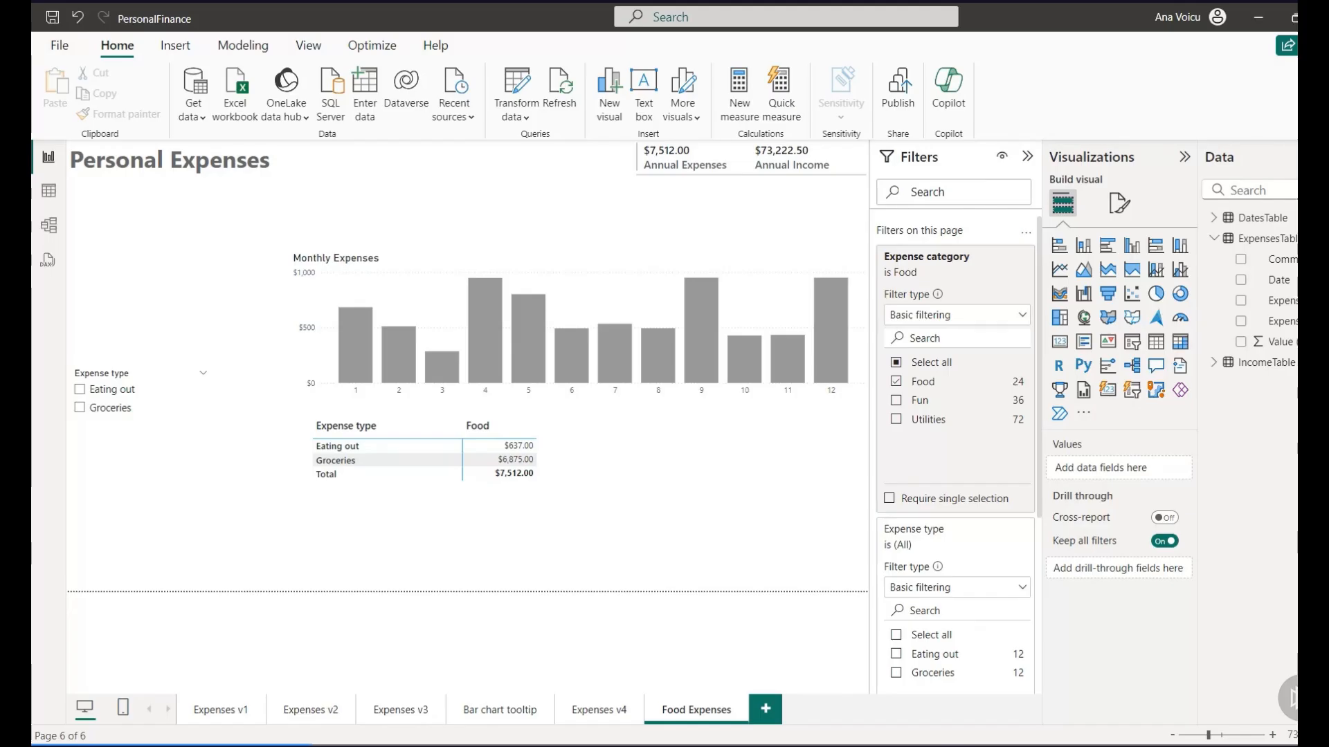
click(204, 355)
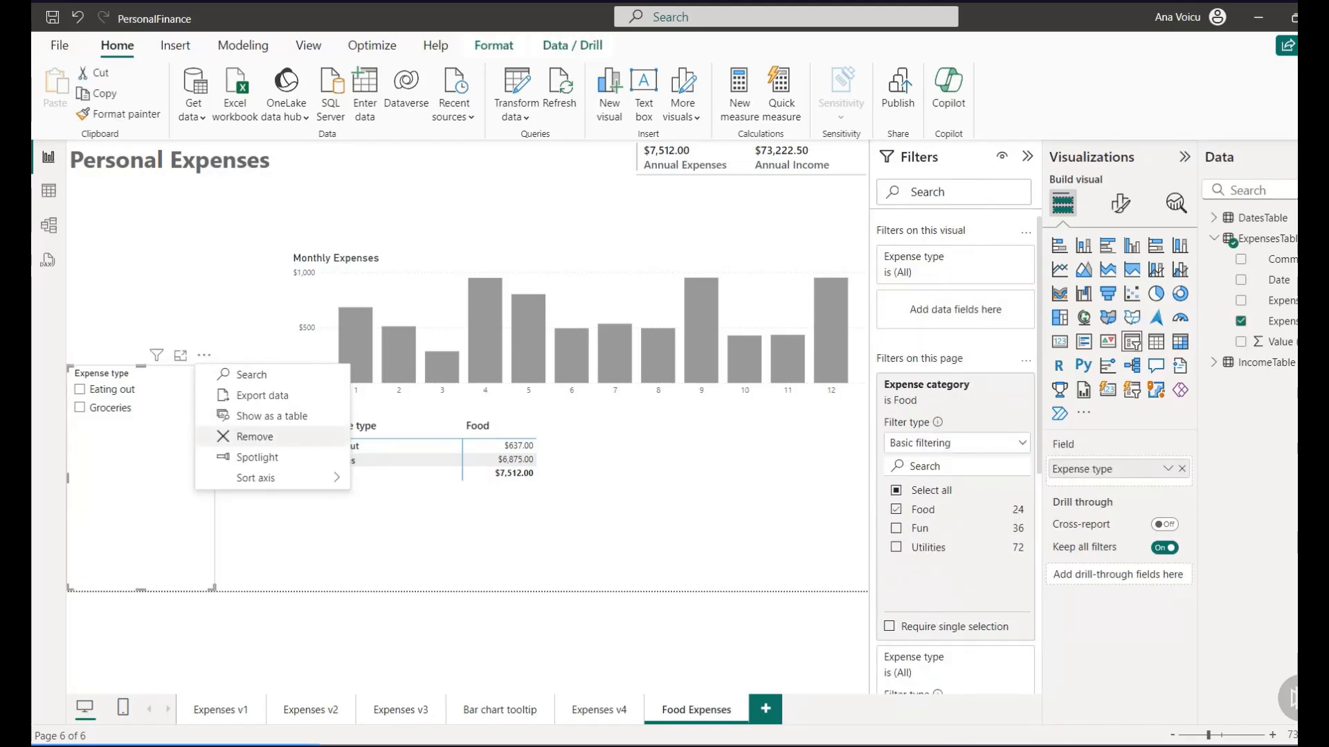
click(245, 436)
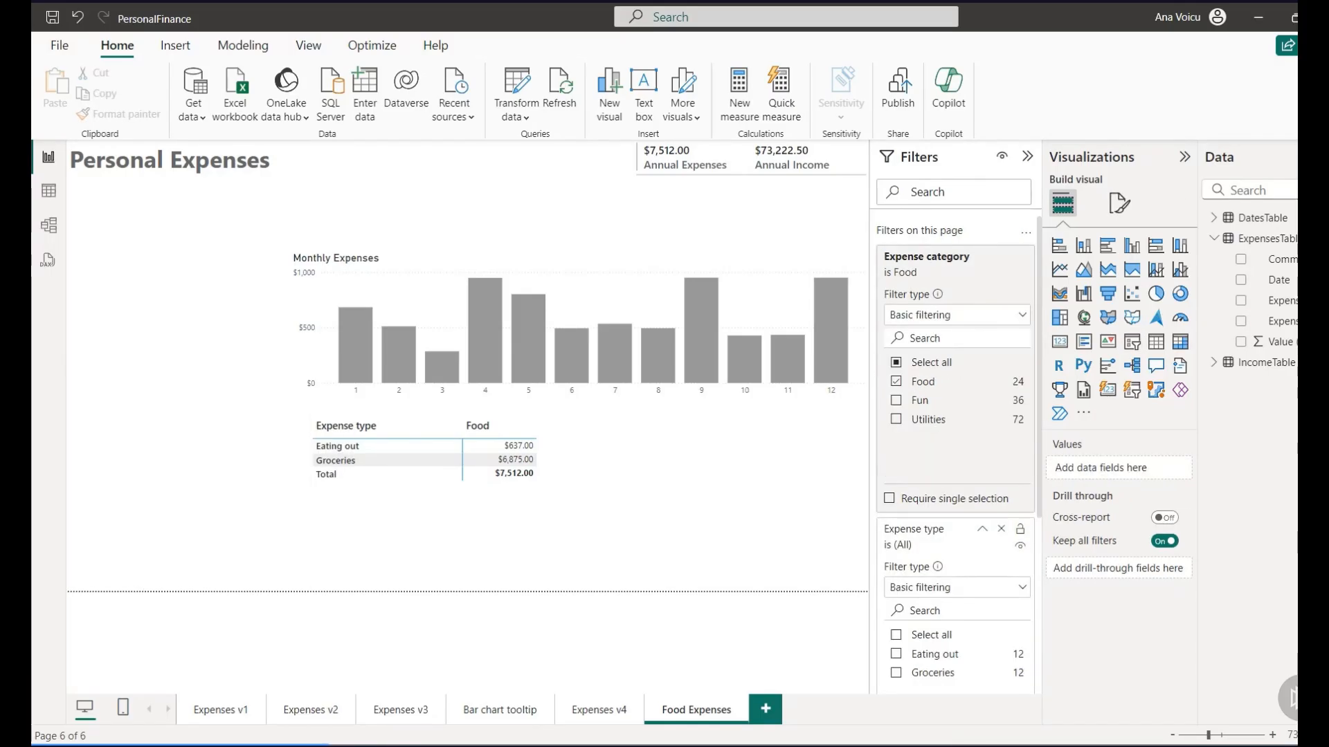
- Require a single selection in the Expense type page filter, trying Eating out before keeping Groceries
scroll(955, 568, down, 4)
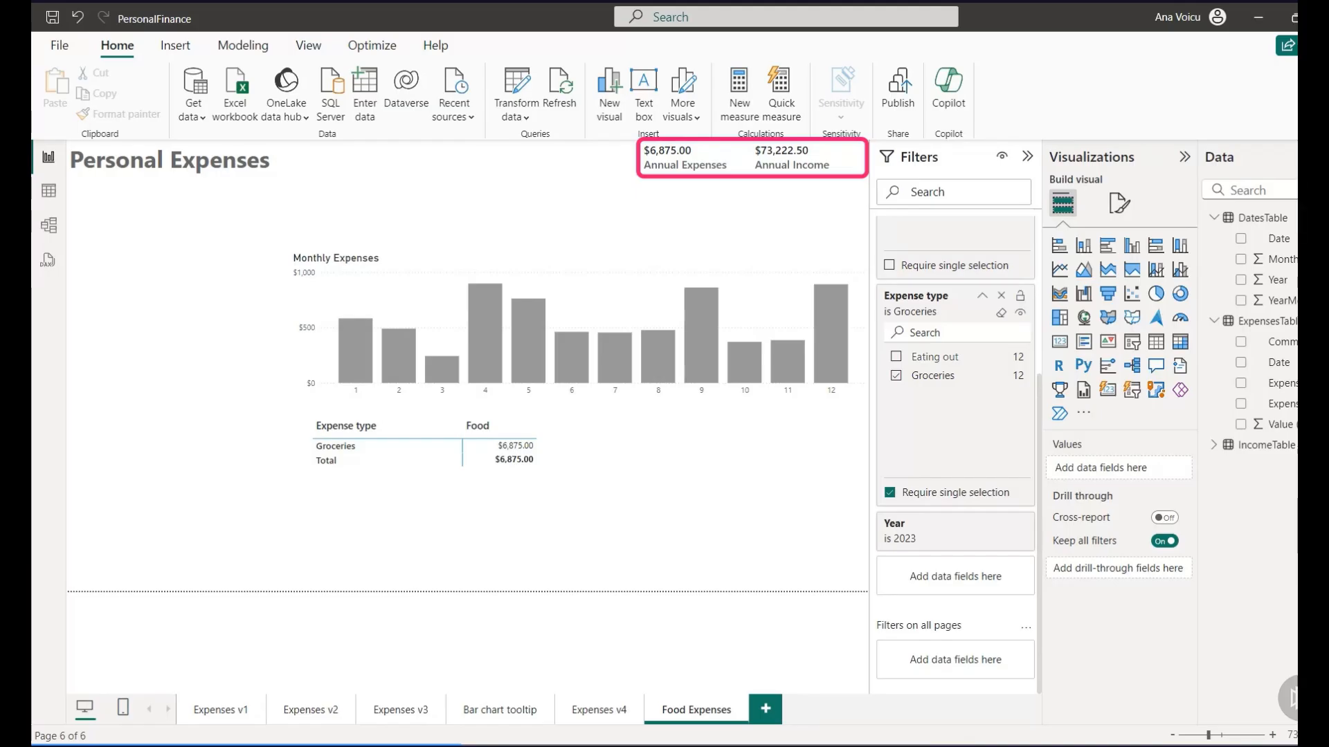
click(896, 357)
click(896, 376)
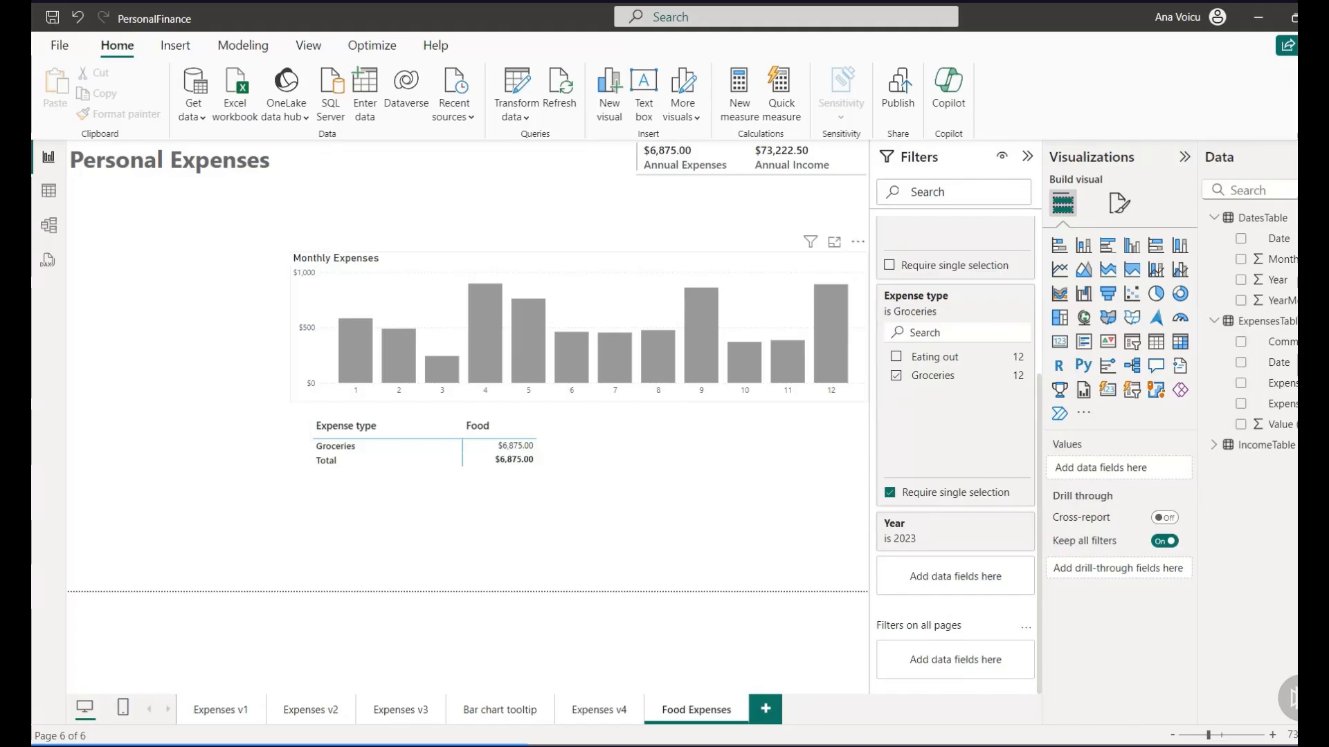
- Add the ExpensesTable Date field as a visual-level filter on the Monthly Expenses chart, using Advanced filtering
click(579, 298)
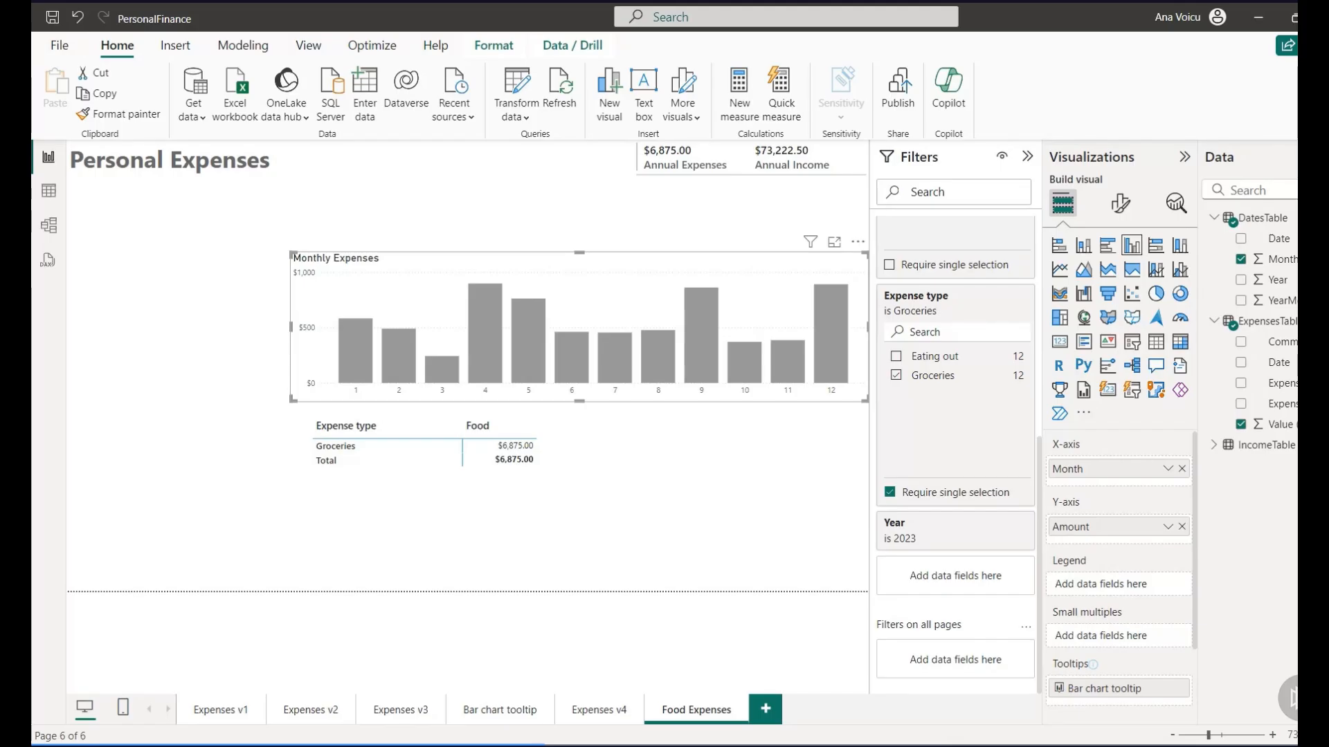
drag(1279, 363, 944, 353)
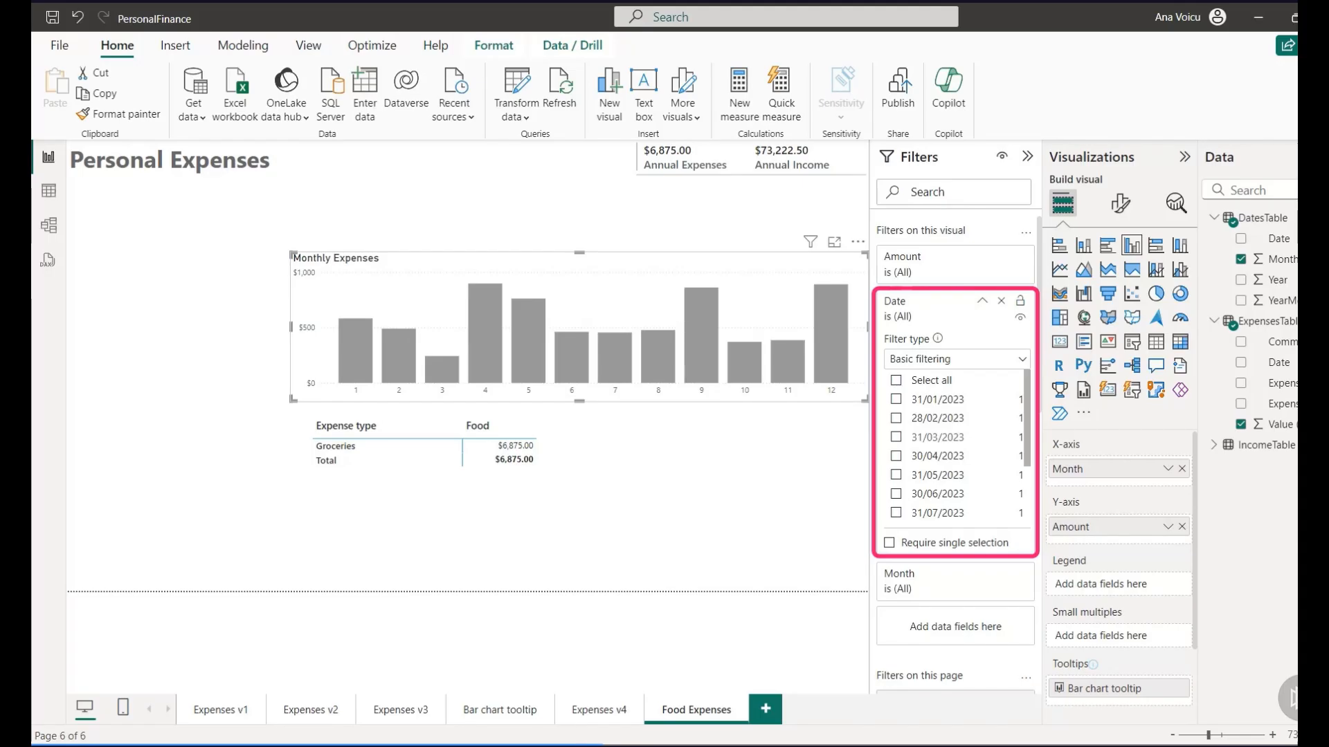
click(956, 359)
click(931, 384)
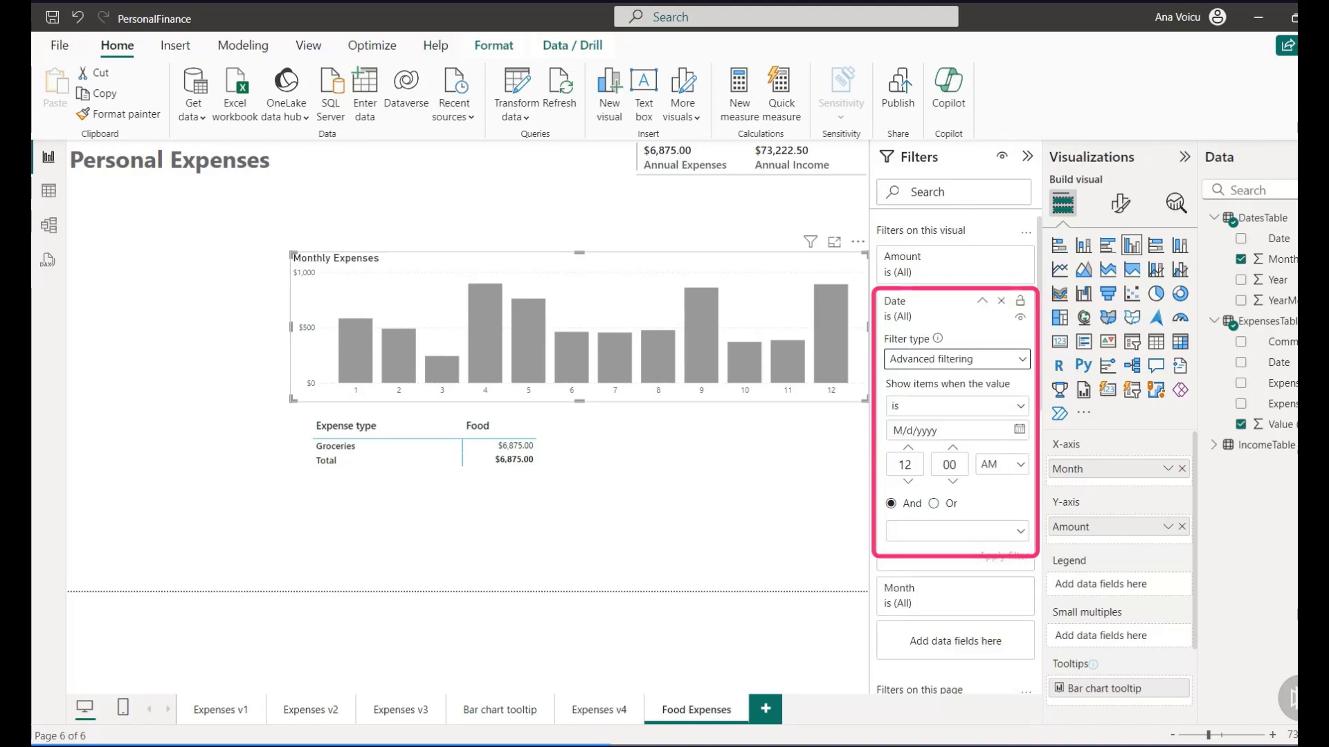
- Try an advanced Date filter condition of is on or after 8/8/2024 for the Monthly Expenses chart
click(957, 407)
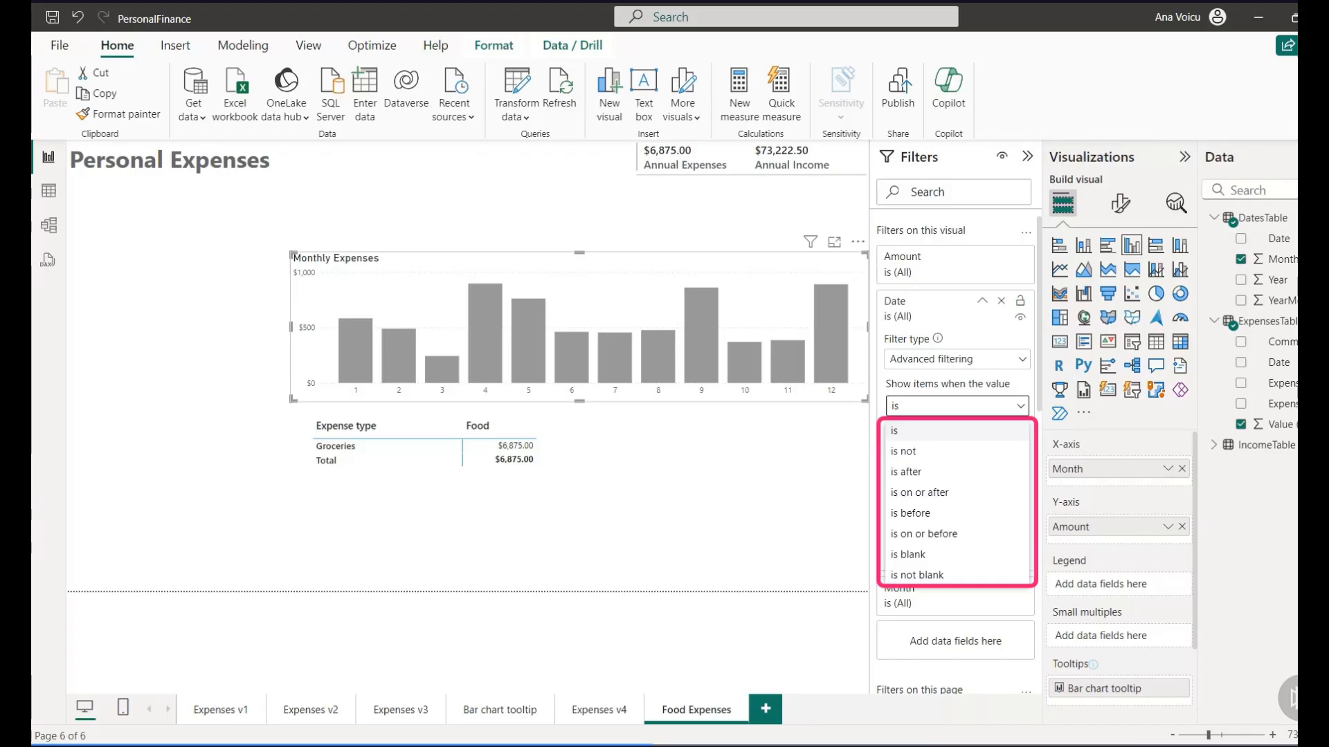
click(920, 492)
click(1020, 430)
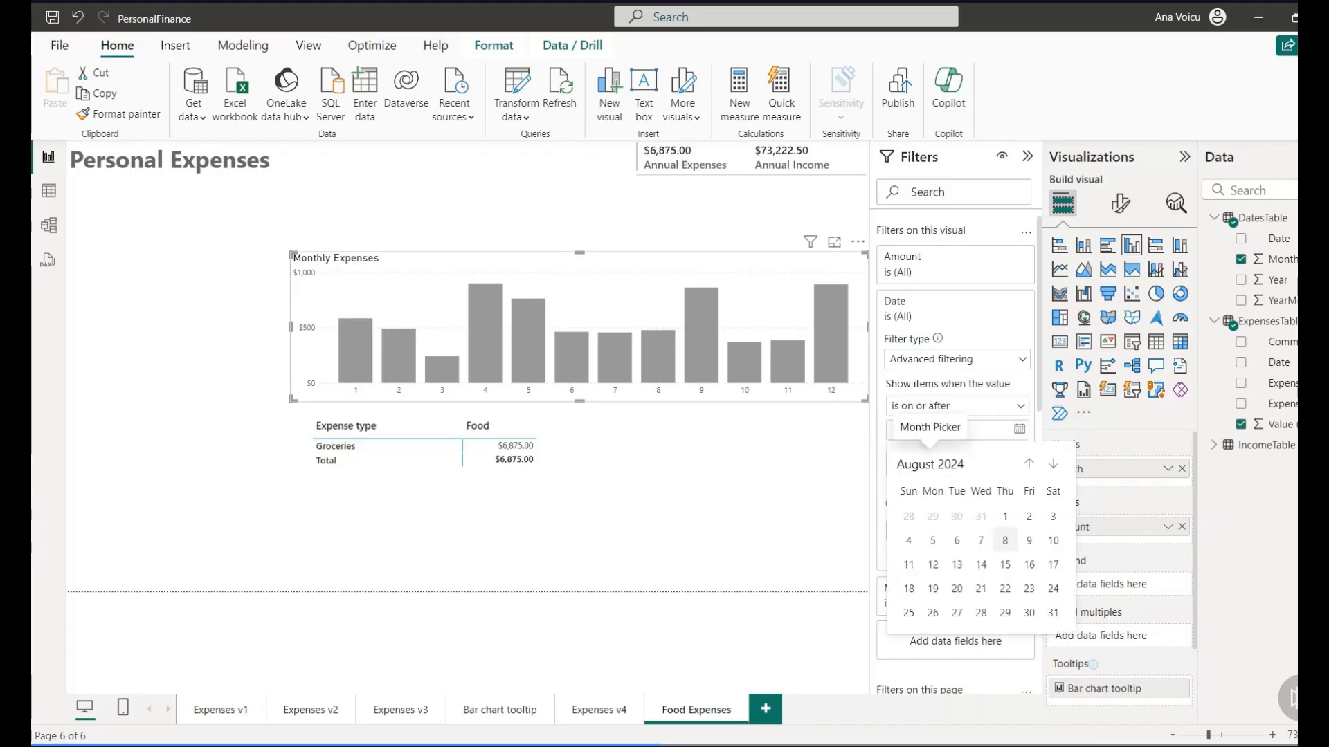
click(1005, 538)
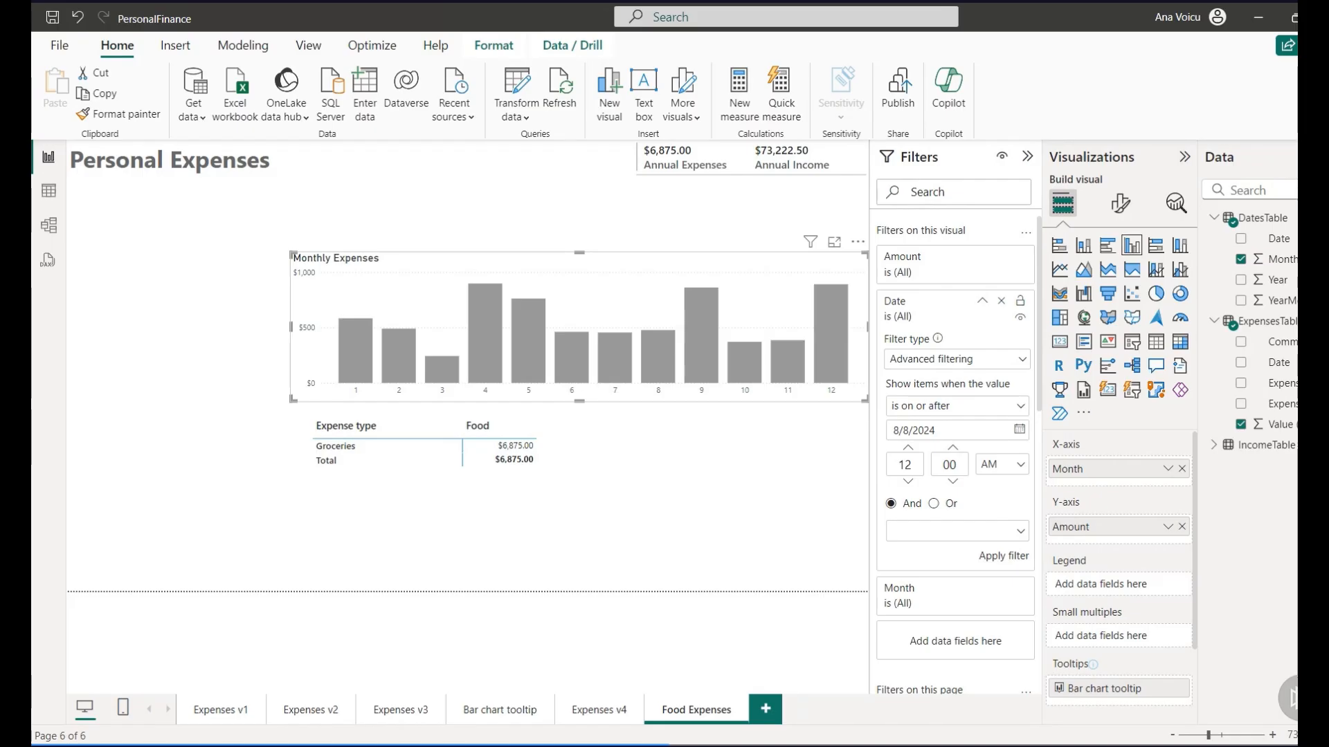
- Change the chart's Date filter to Relative date, is in the last 10 months, and apply it
click(956, 359)
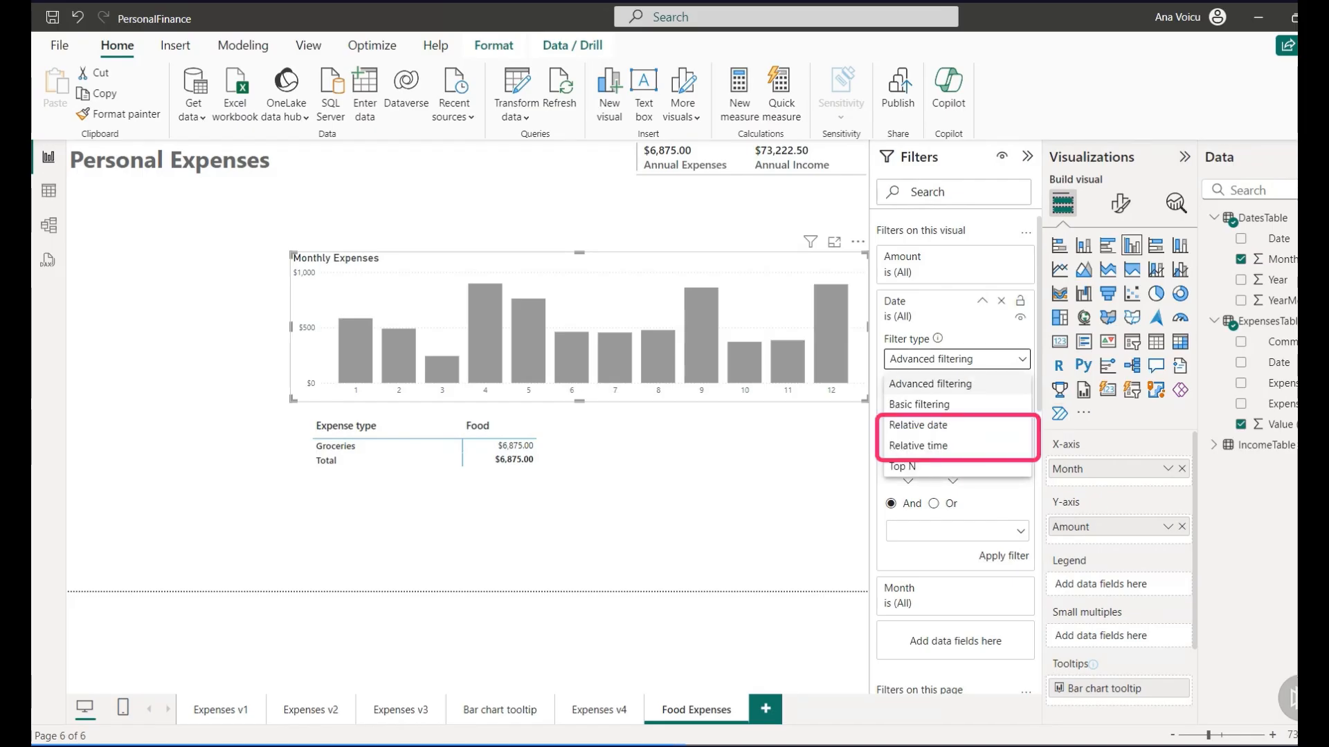
click(918, 425)
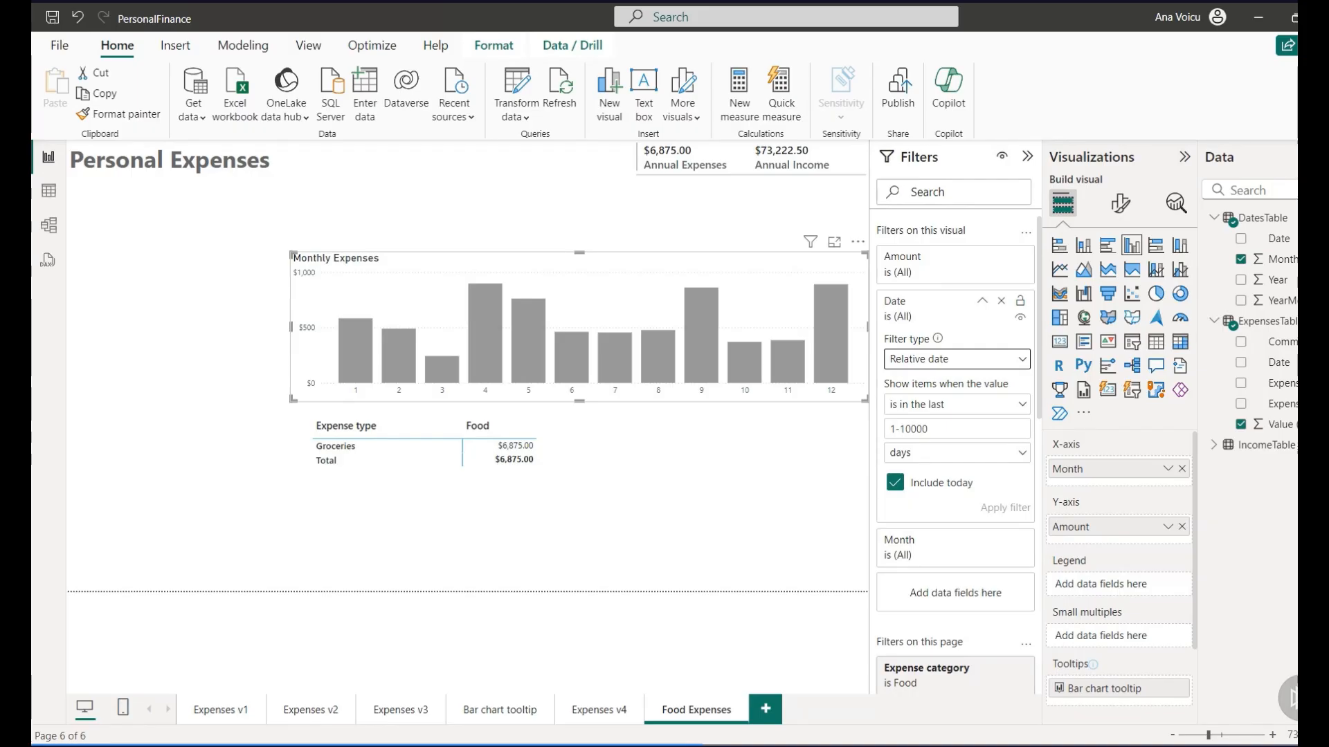
click(957, 404)
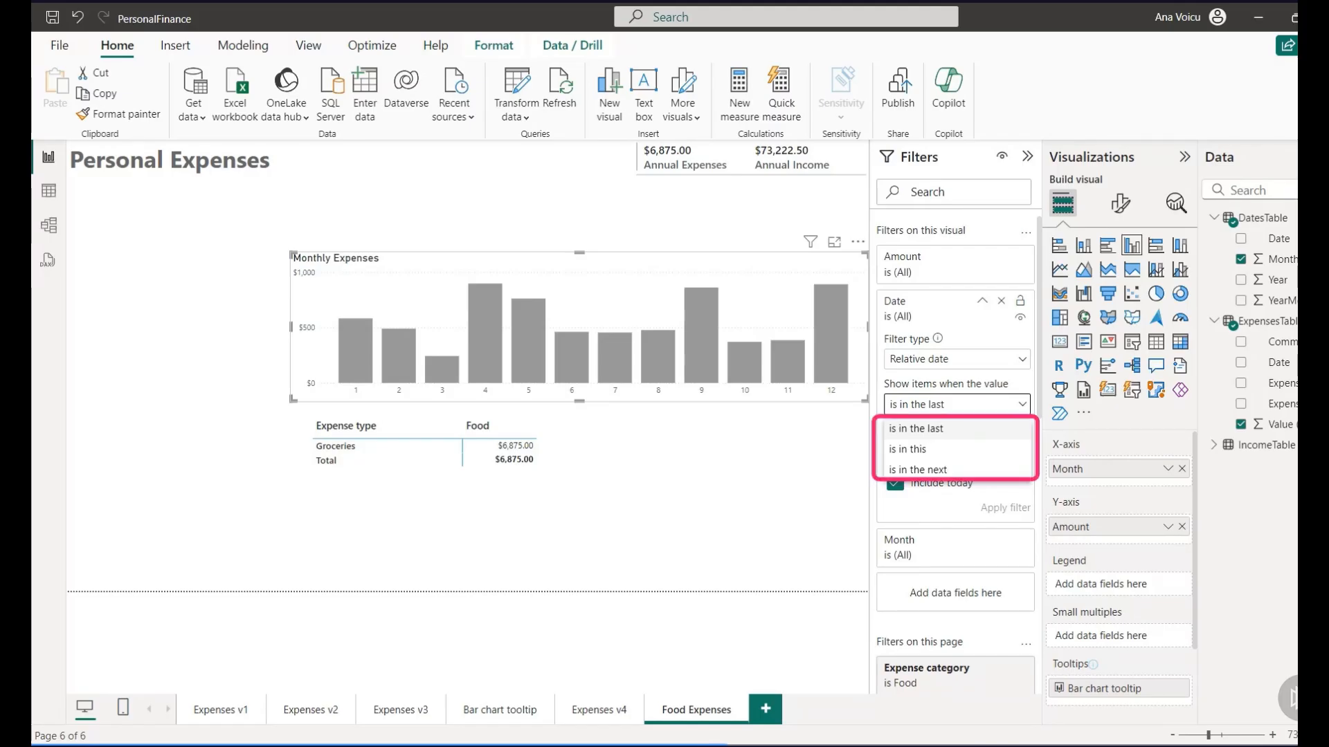
click(957, 453)
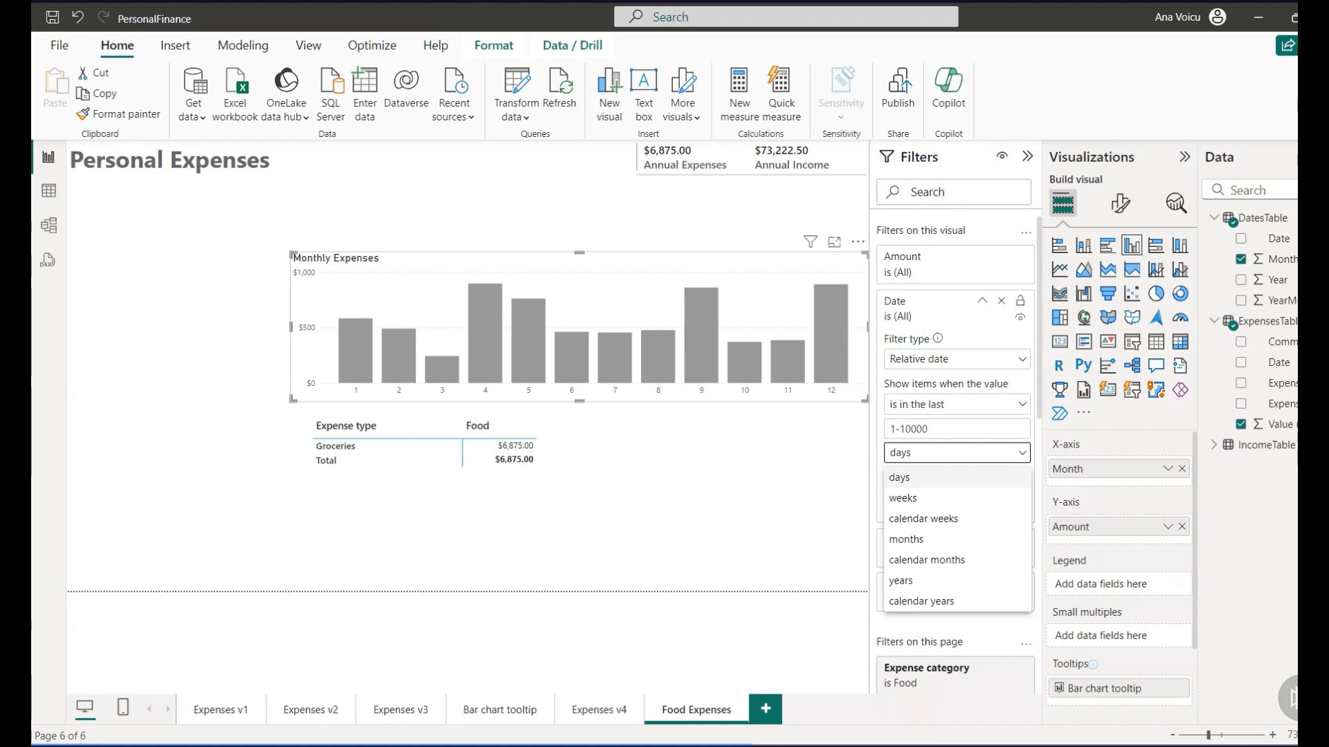
click(906, 540)
click(956, 429)
text(10)
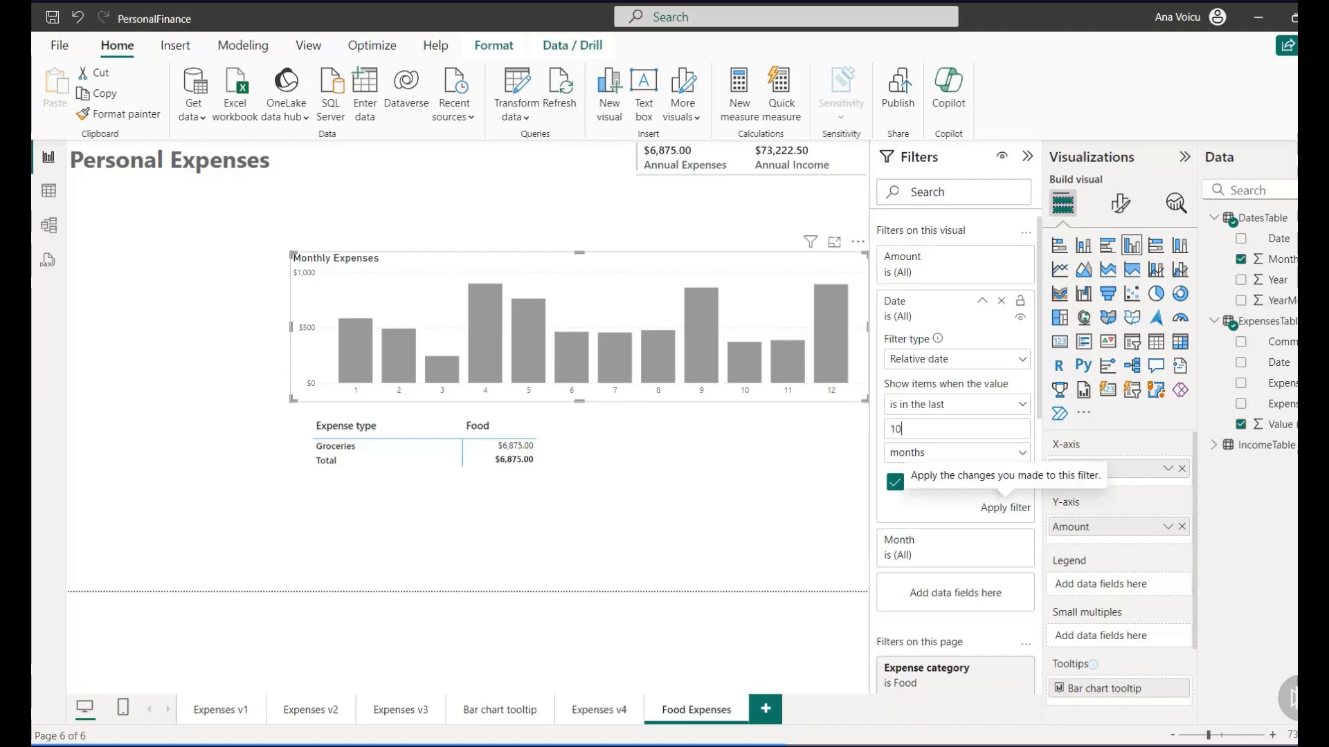
click(1005, 508)
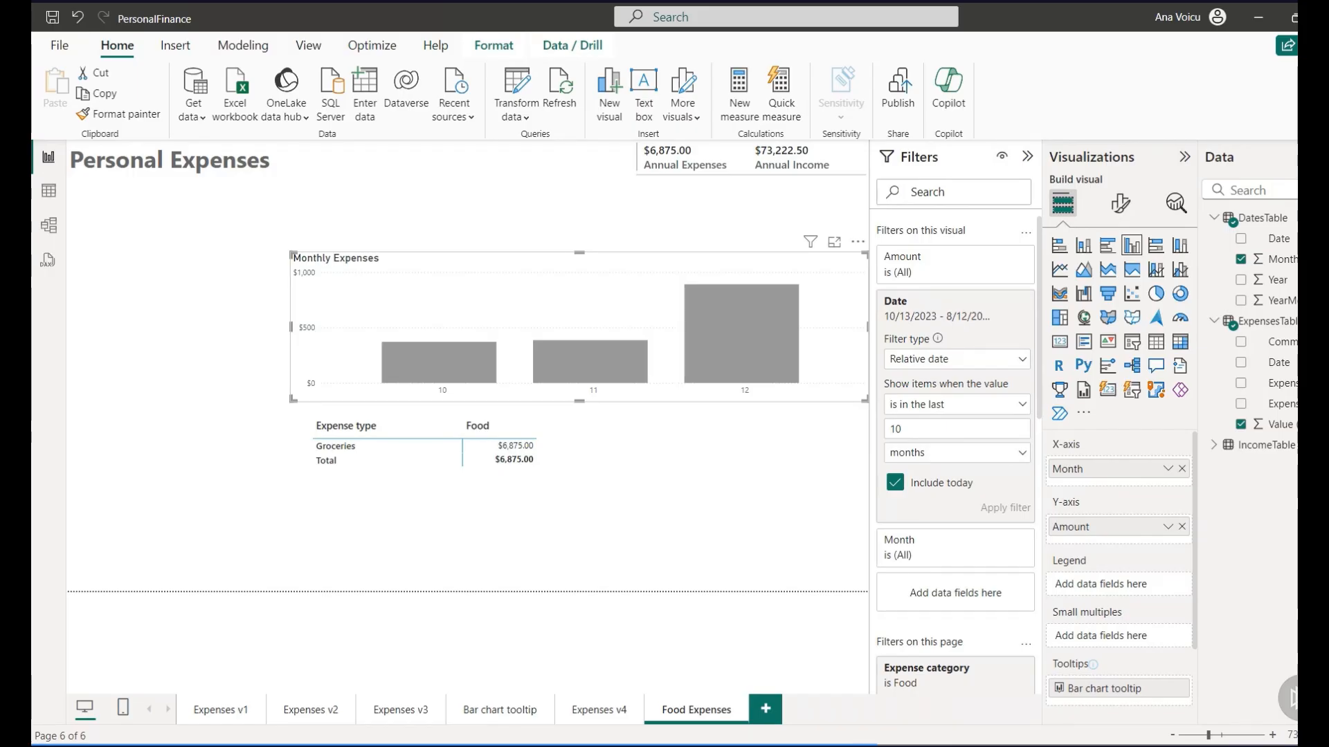
- Remove the Year filter from the Food Expenses page filters
scroll(955, 415, down, 7)
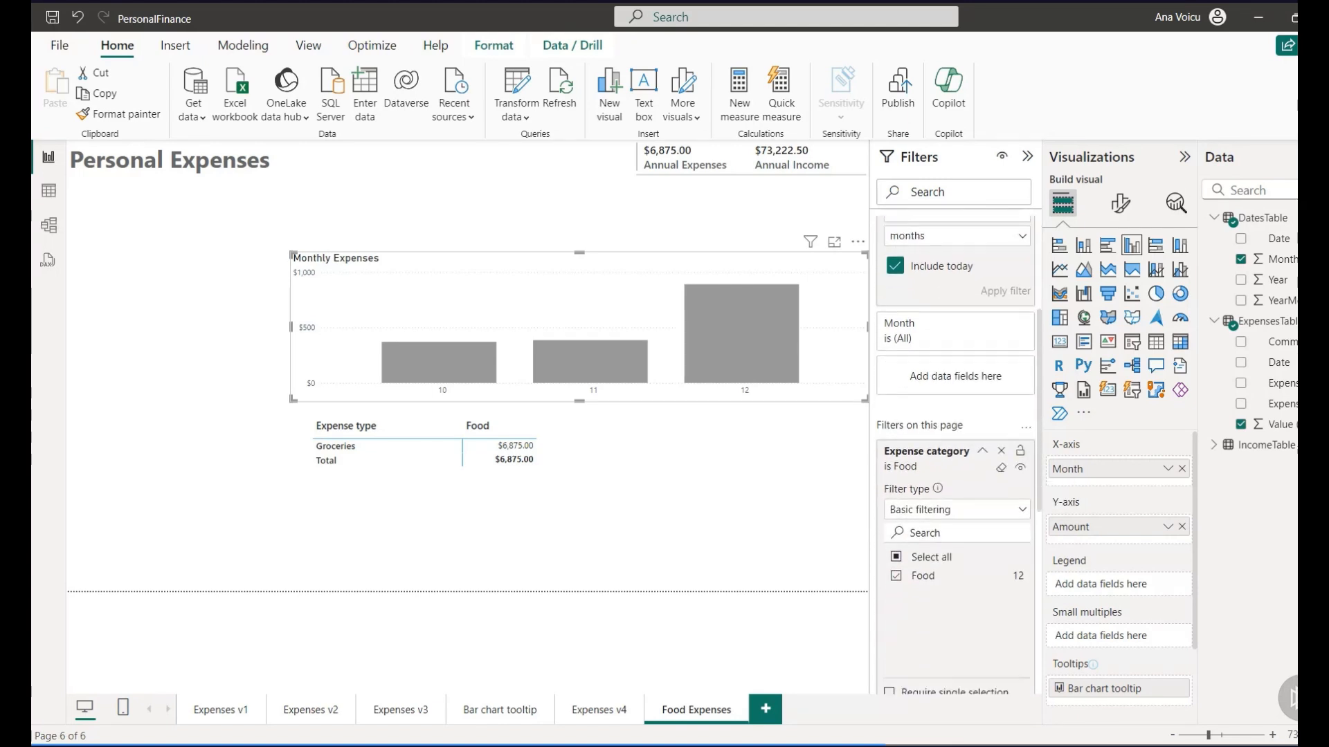
scroll(955, 477, down, 3)
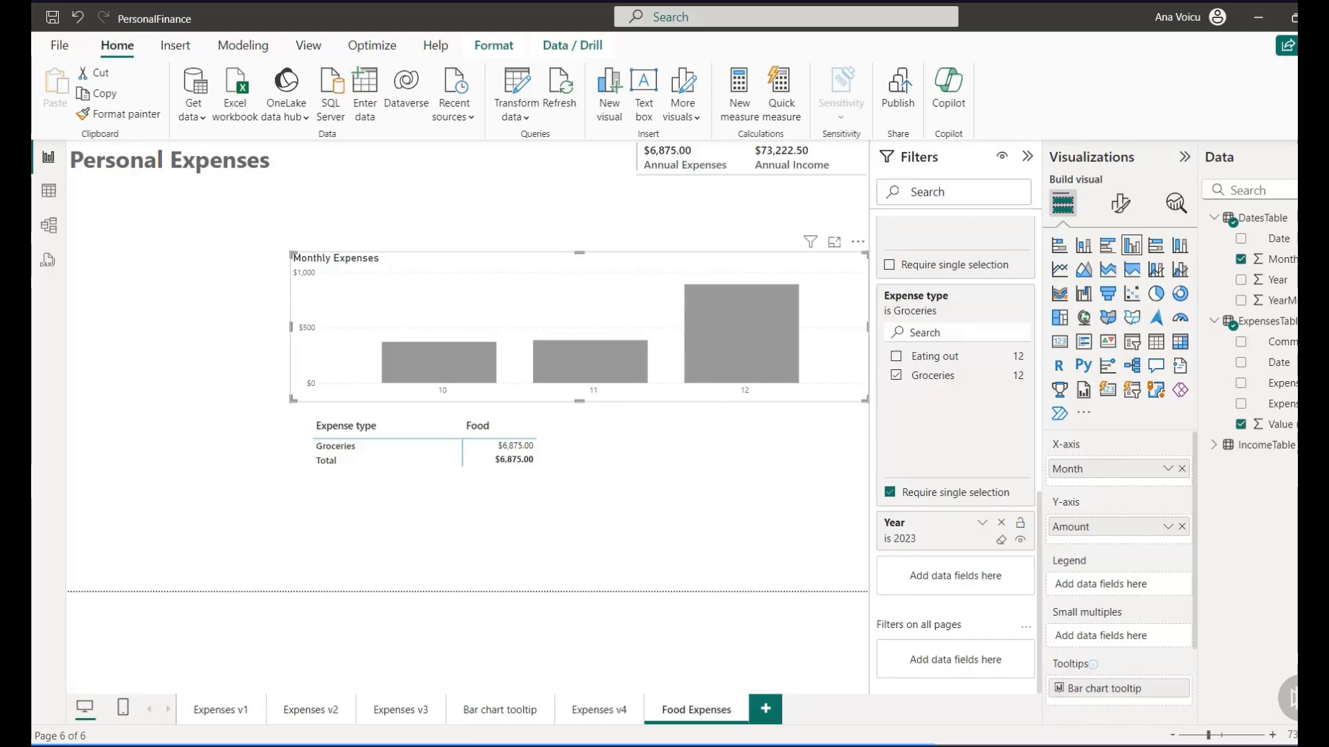
click(1001, 522)
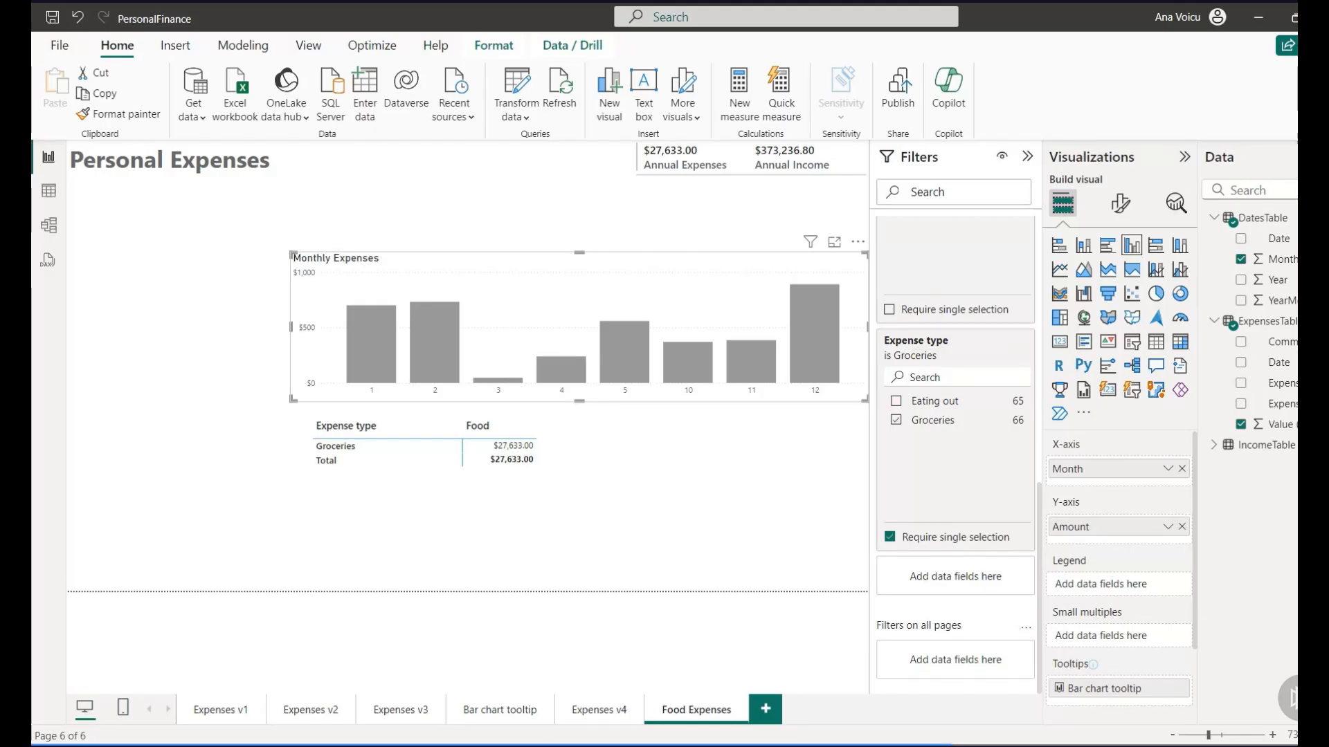
- Add YearMonth above Month on the Monthly Expenses X-axis, and add the ExpensesTable Date under Expense type in the matrix rows
mouse_move(1280, 300)
mouse_down()
mouse_move(1152, 398)
mouse_move(1116, 464)
mouse_up()
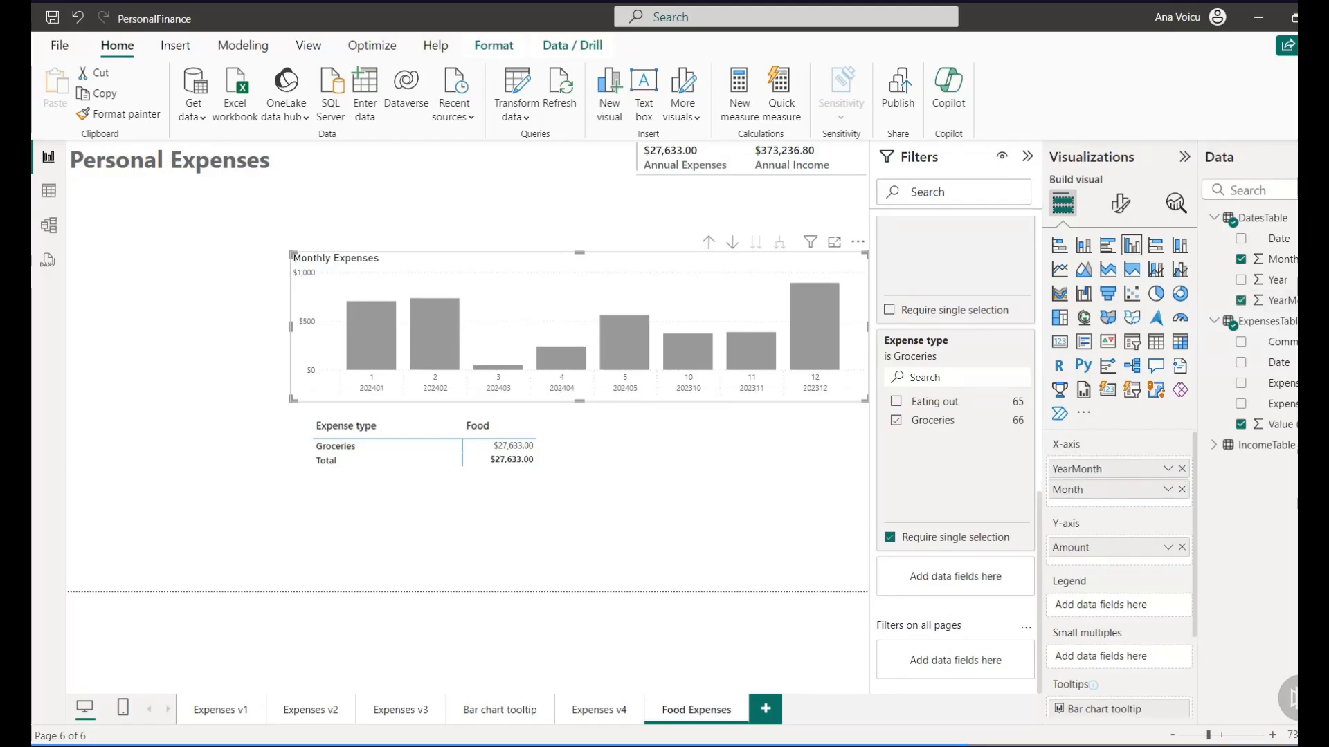
click(588, 503)
drag(1279, 362, 1116, 481)
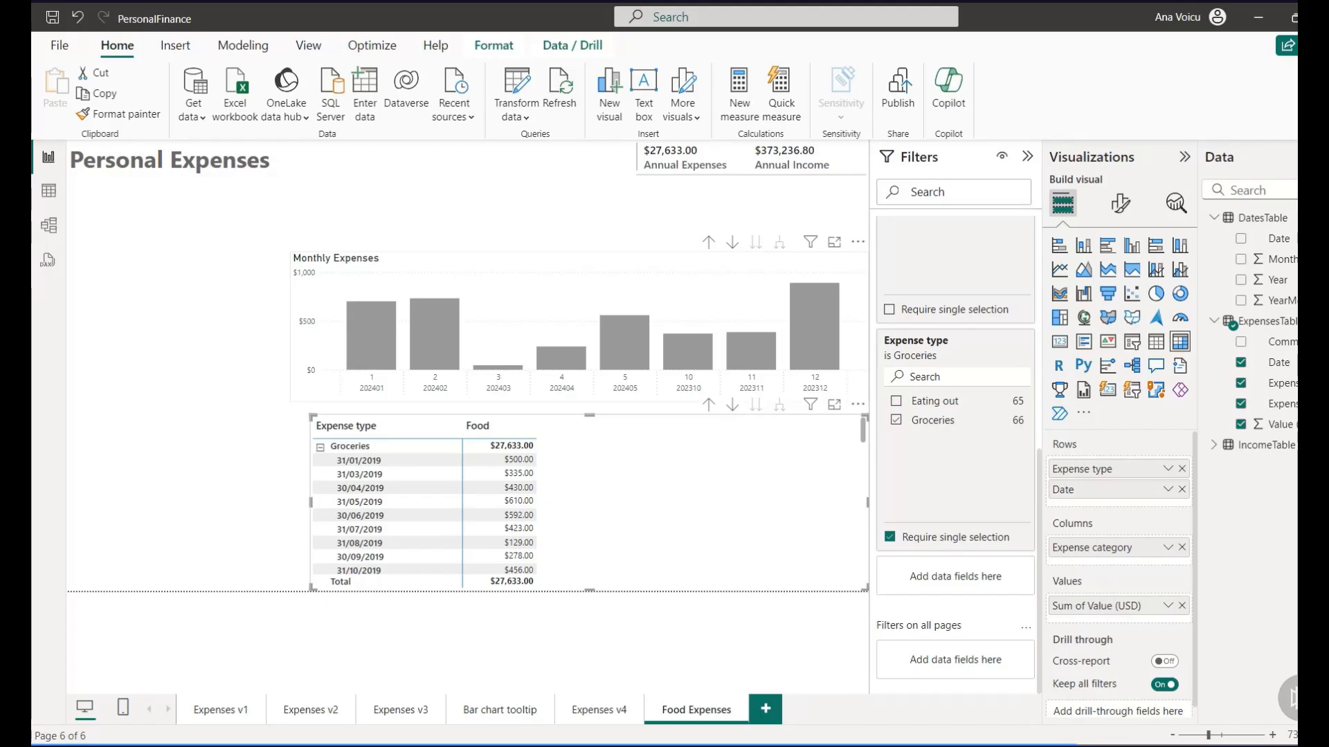
- Remove the Date filter from the Monthly Expenses chart and take Month off its X-axis
click(579, 304)
scroll(955, 470, up, 4)
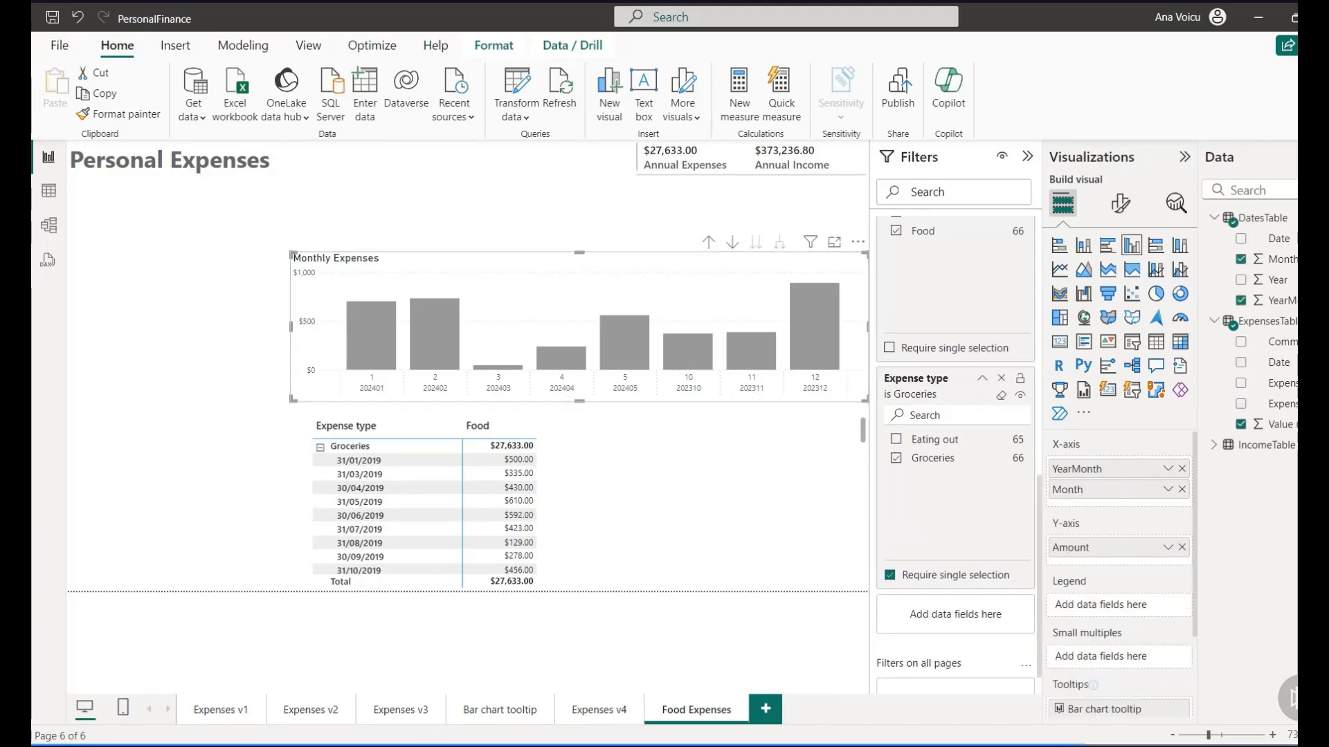
scroll(1001, 300, up, 6)
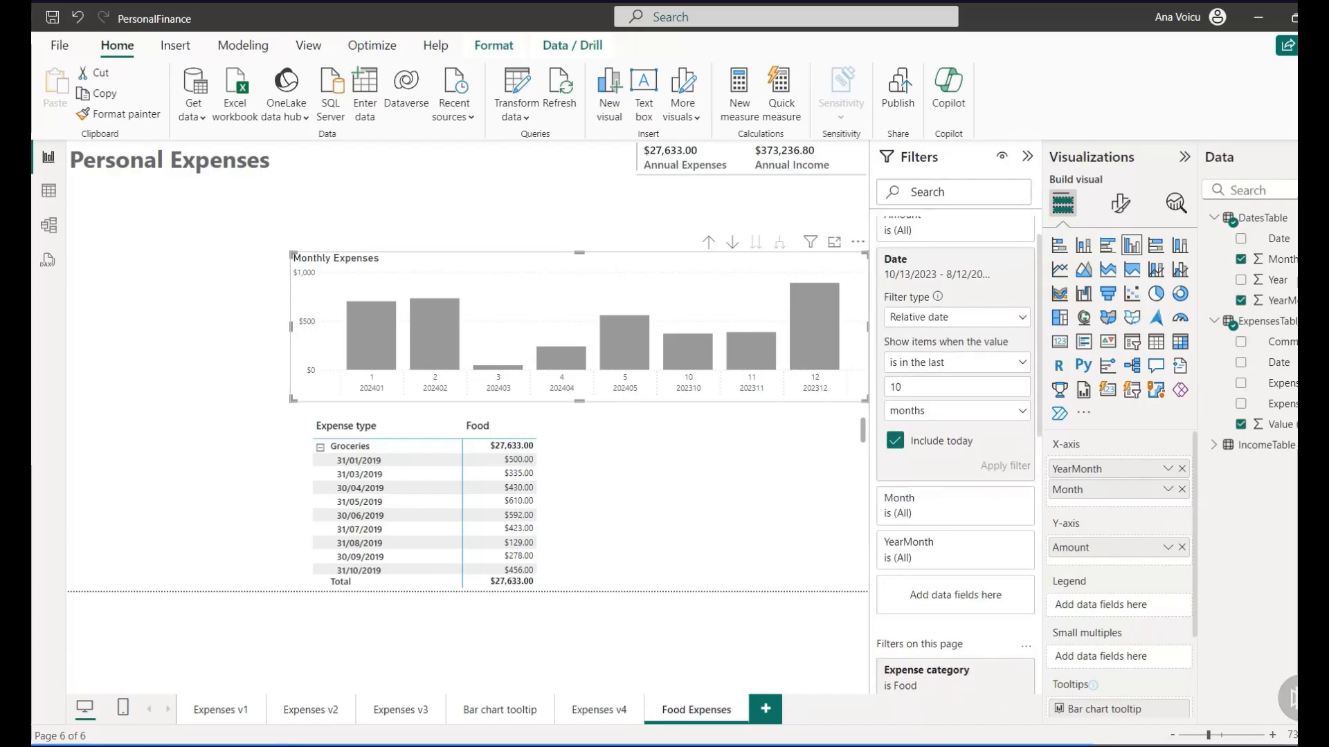
click(1001, 300)
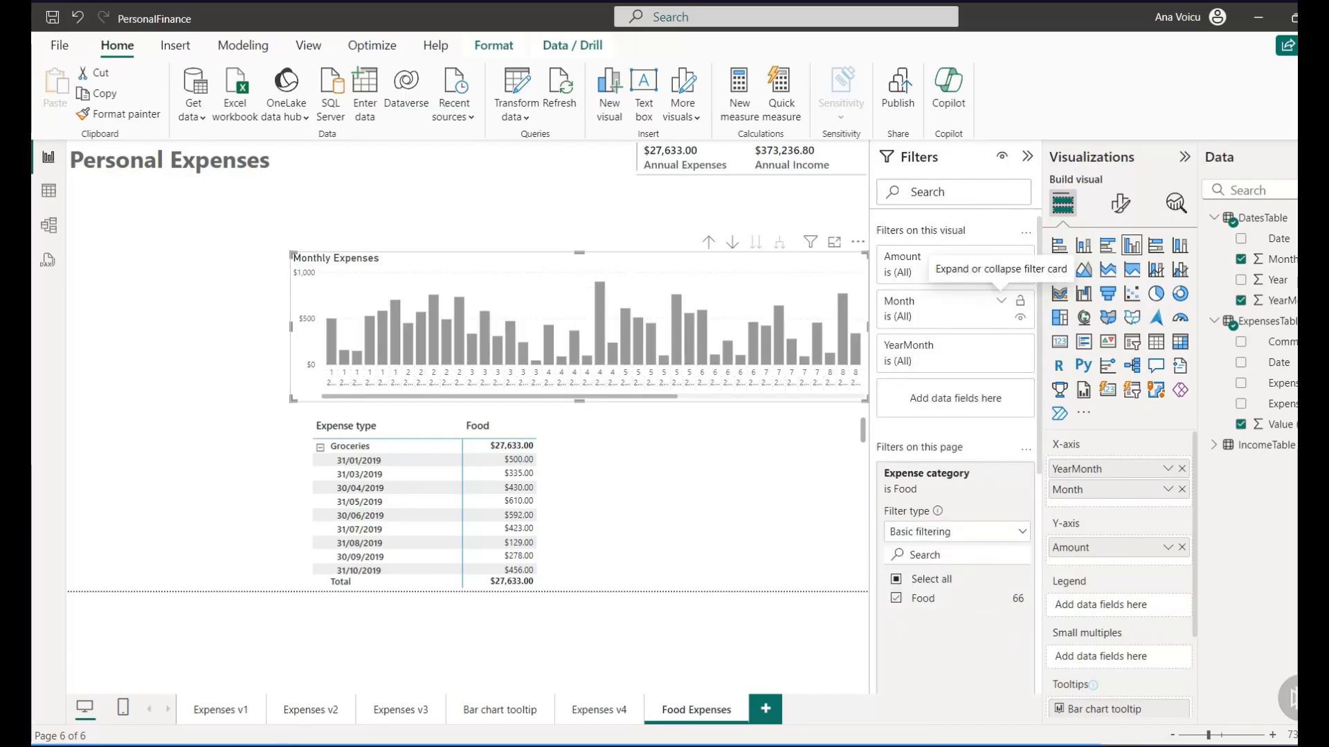
click(1182, 490)
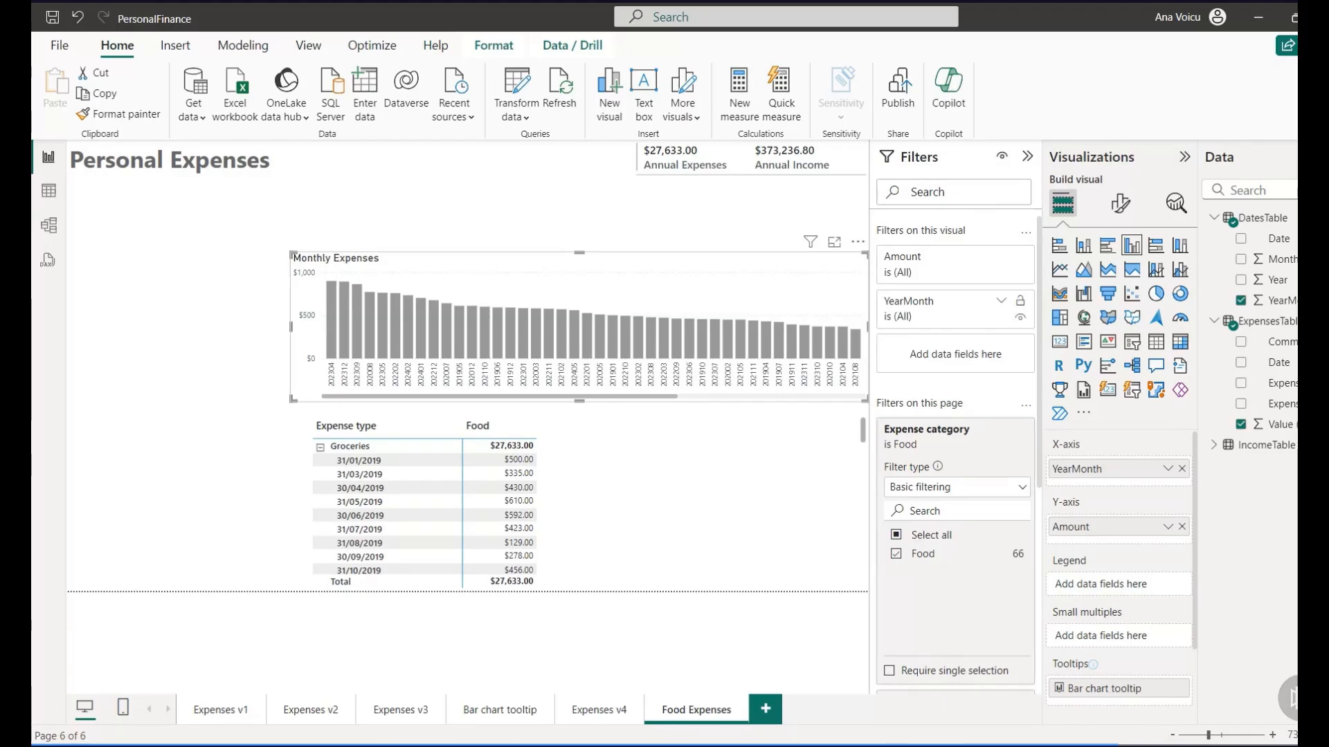
- Filter the chart's YearMonth field with a Top N filter showing the top 5 by Sum of Value (USD)
click(1001, 301)
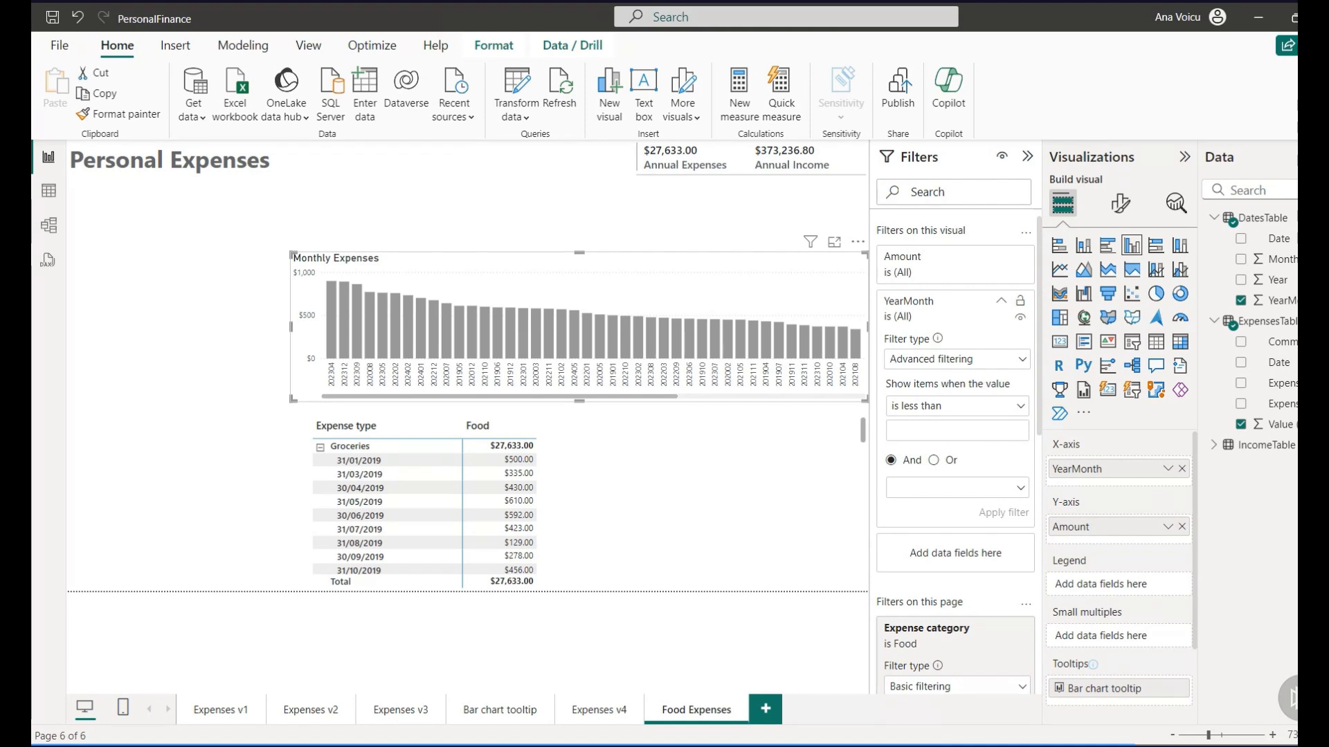
click(957, 359)
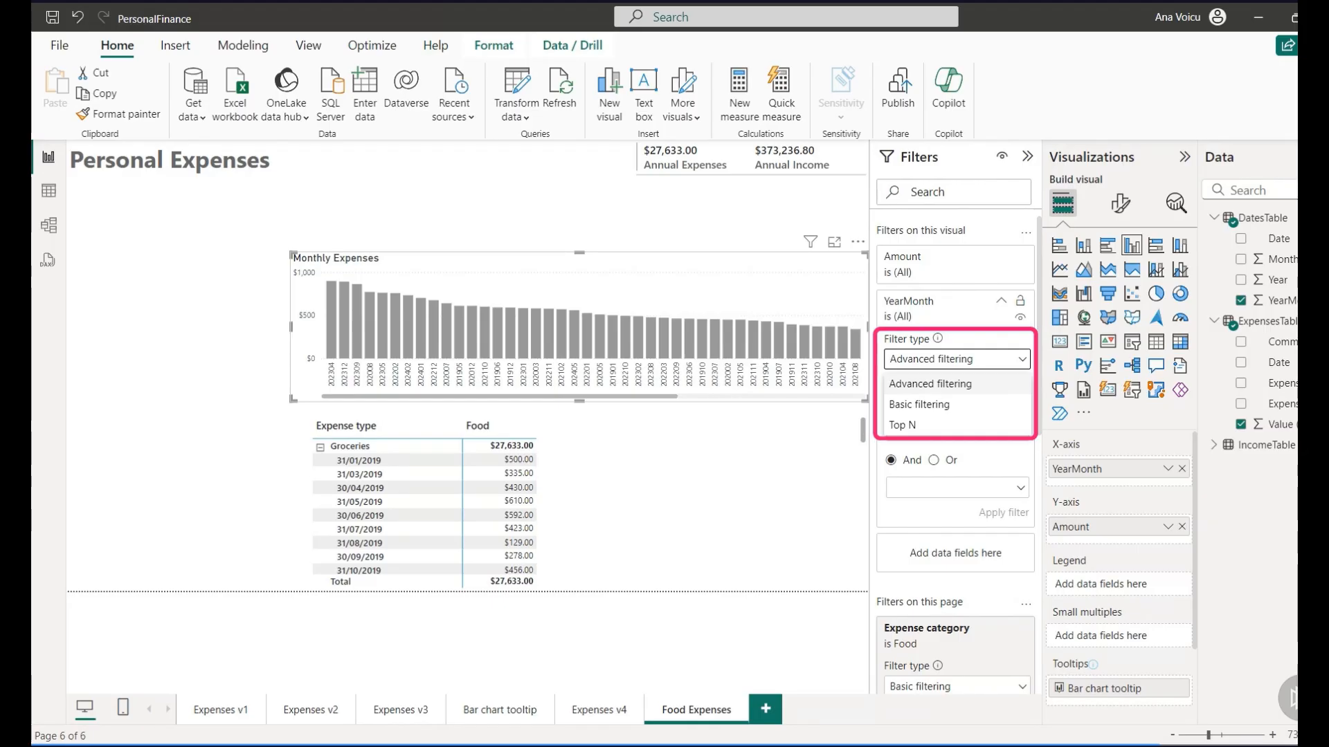
click(902, 426)
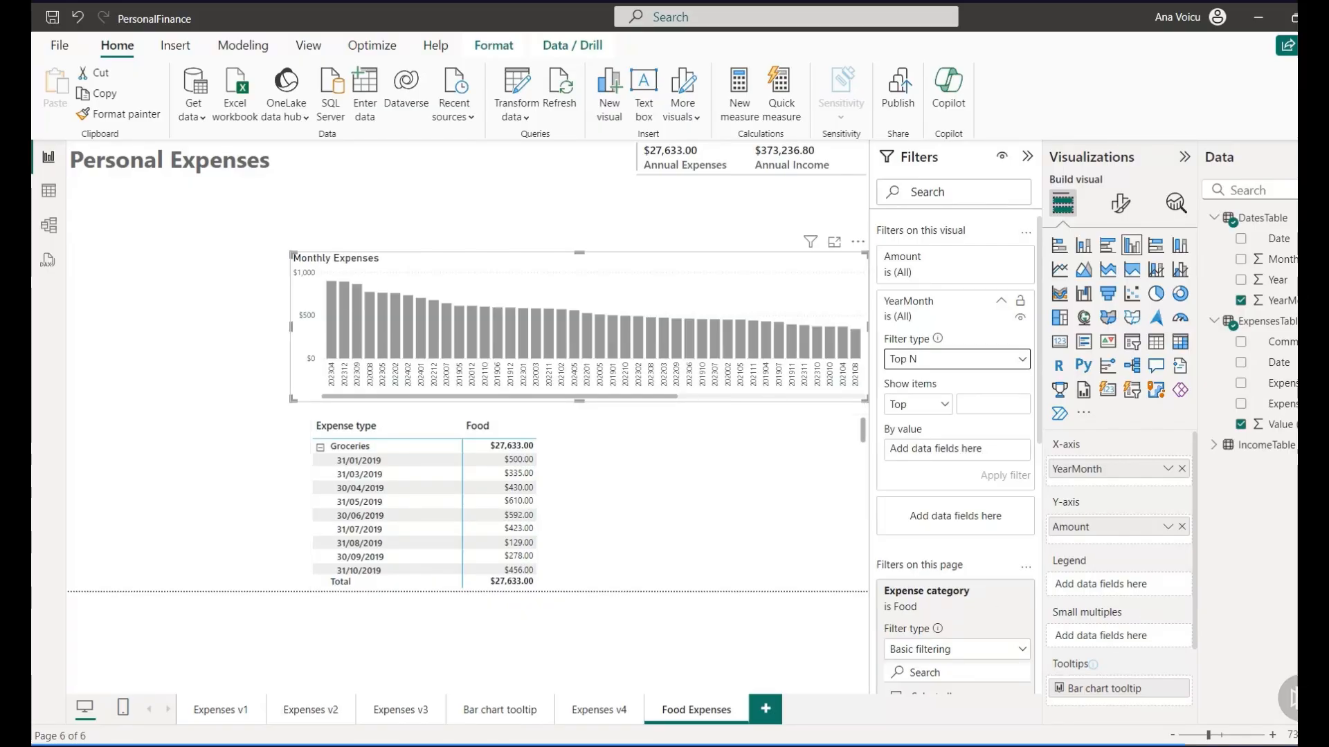
click(992, 405)
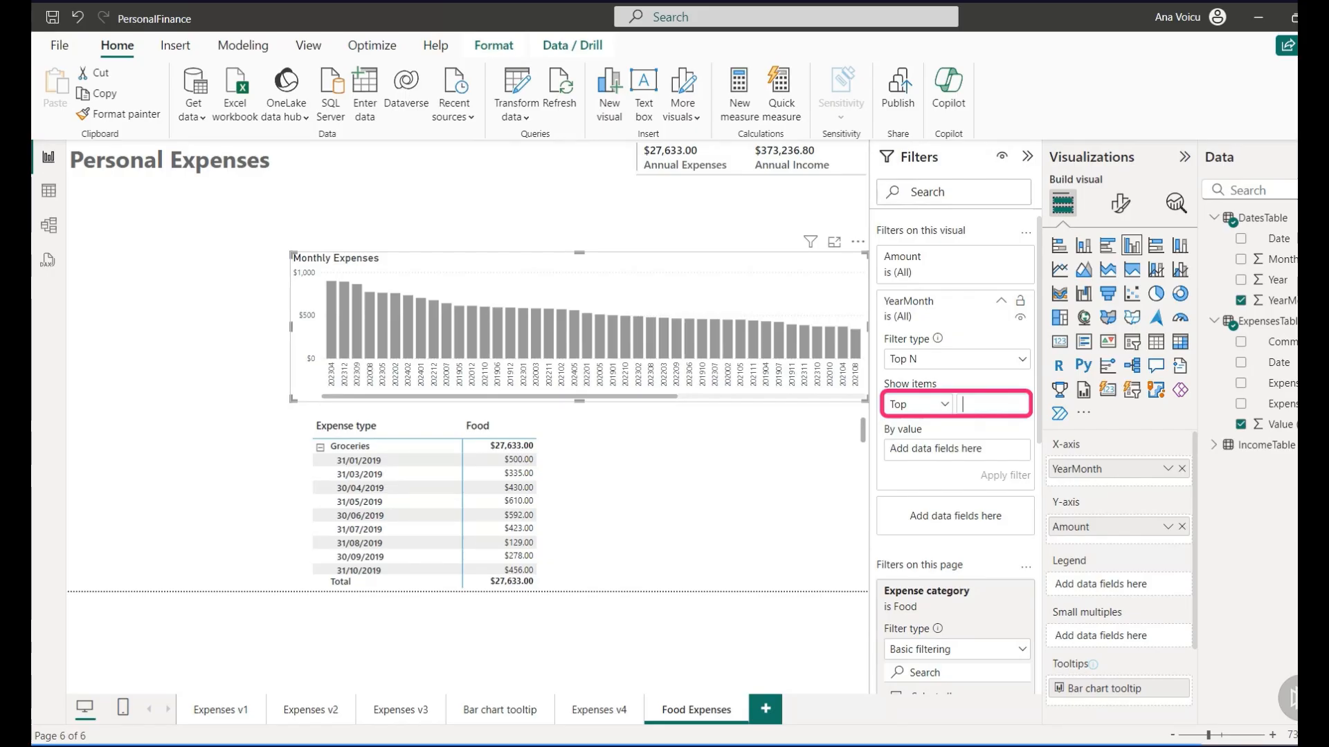
text(5)
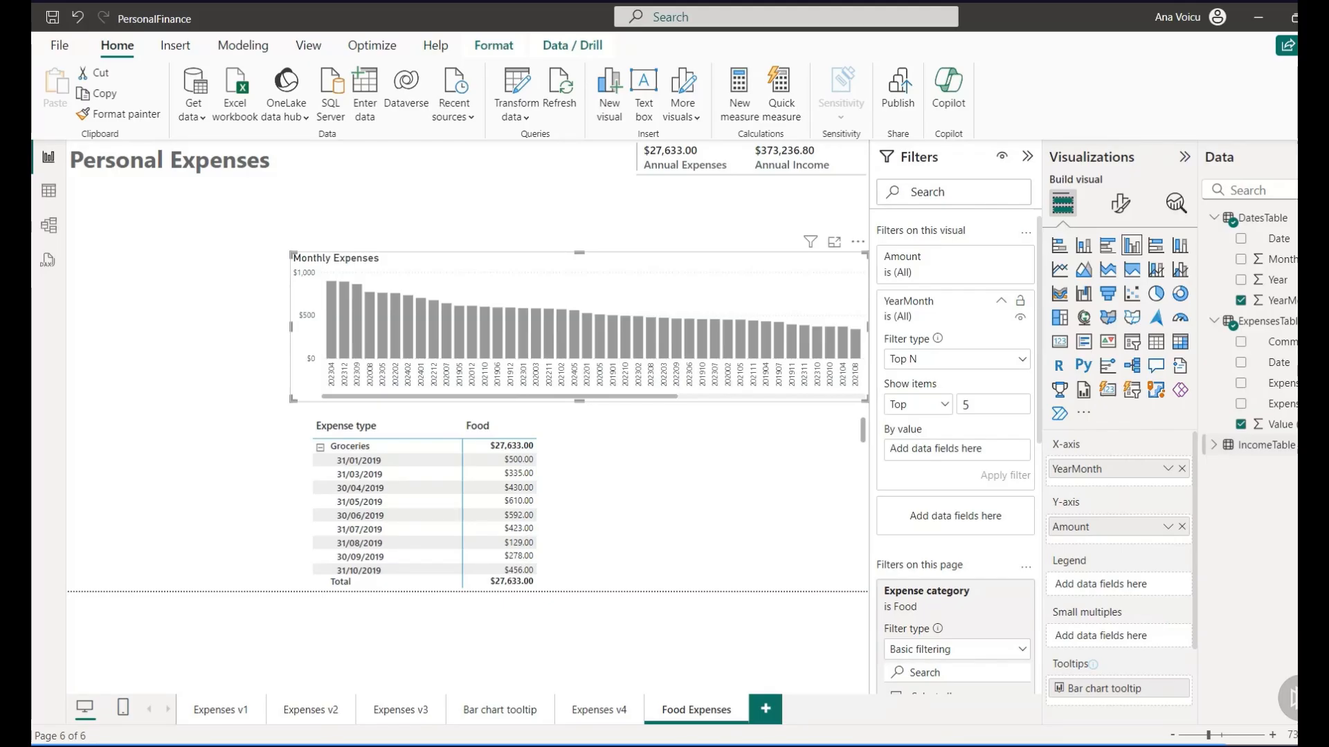
drag(1279, 424, 956, 450)
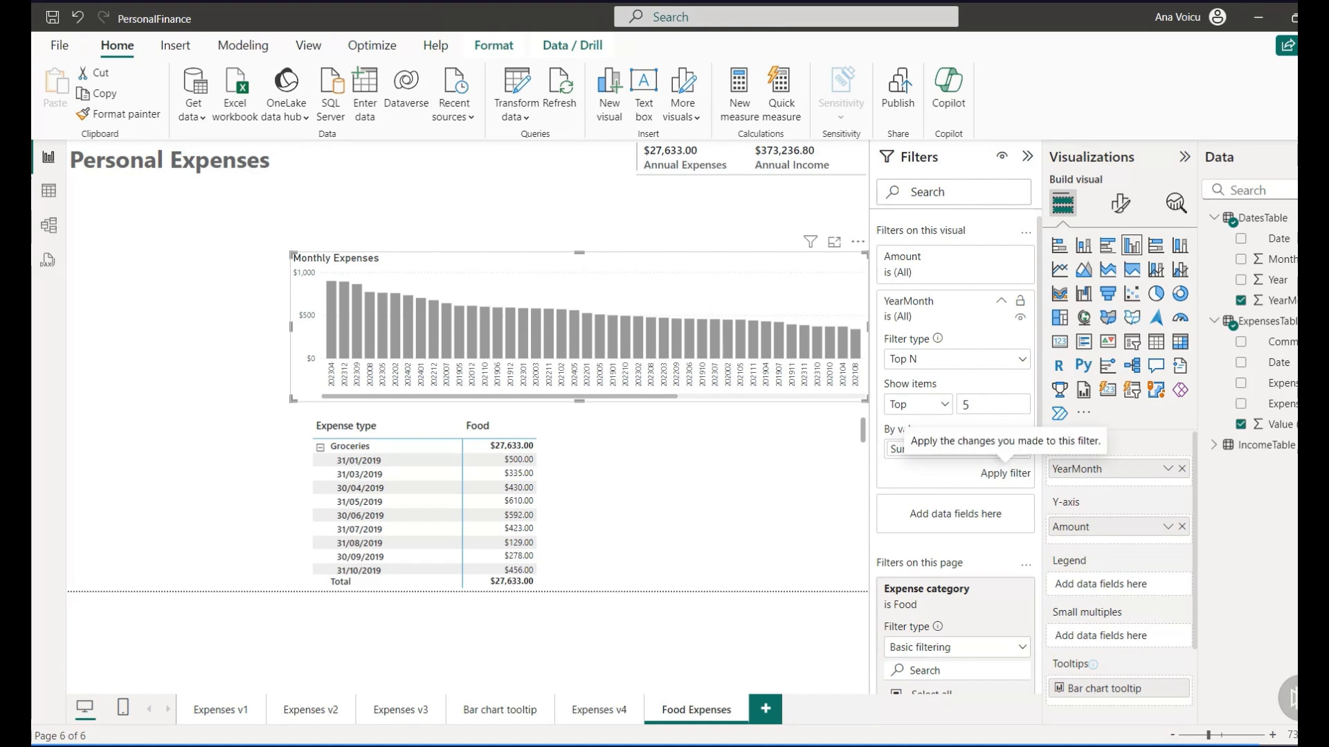
click(1005, 473)
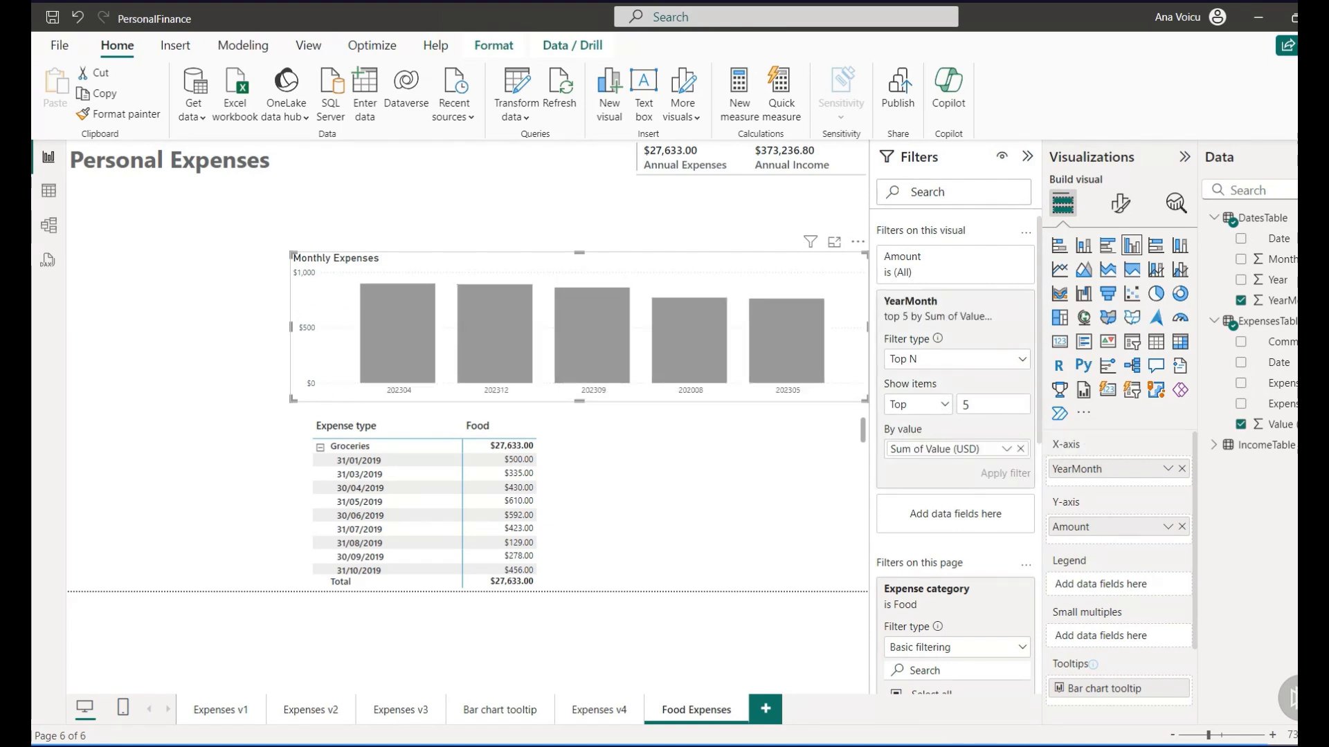
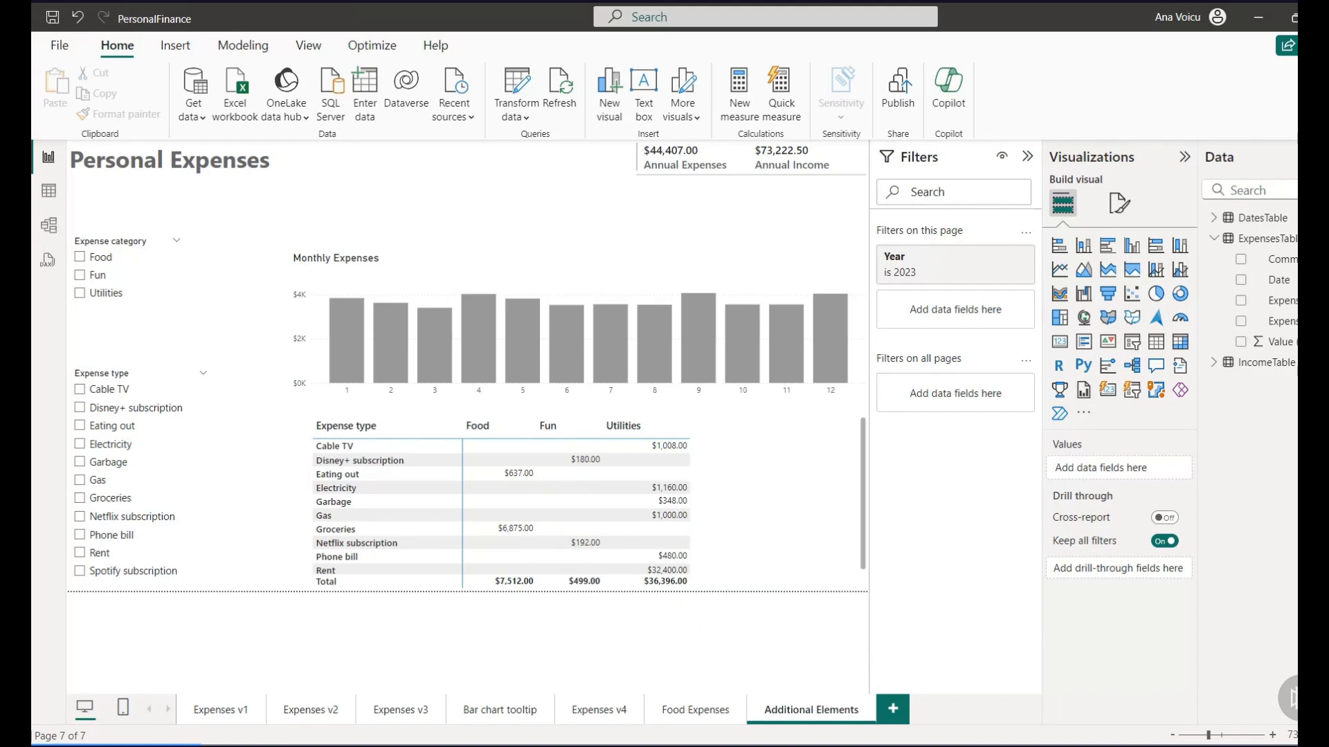
- Restyle the Personal Expenses title on the Additional Elements page as smaller, bold pink text
drag(270, 161, 69, 160)
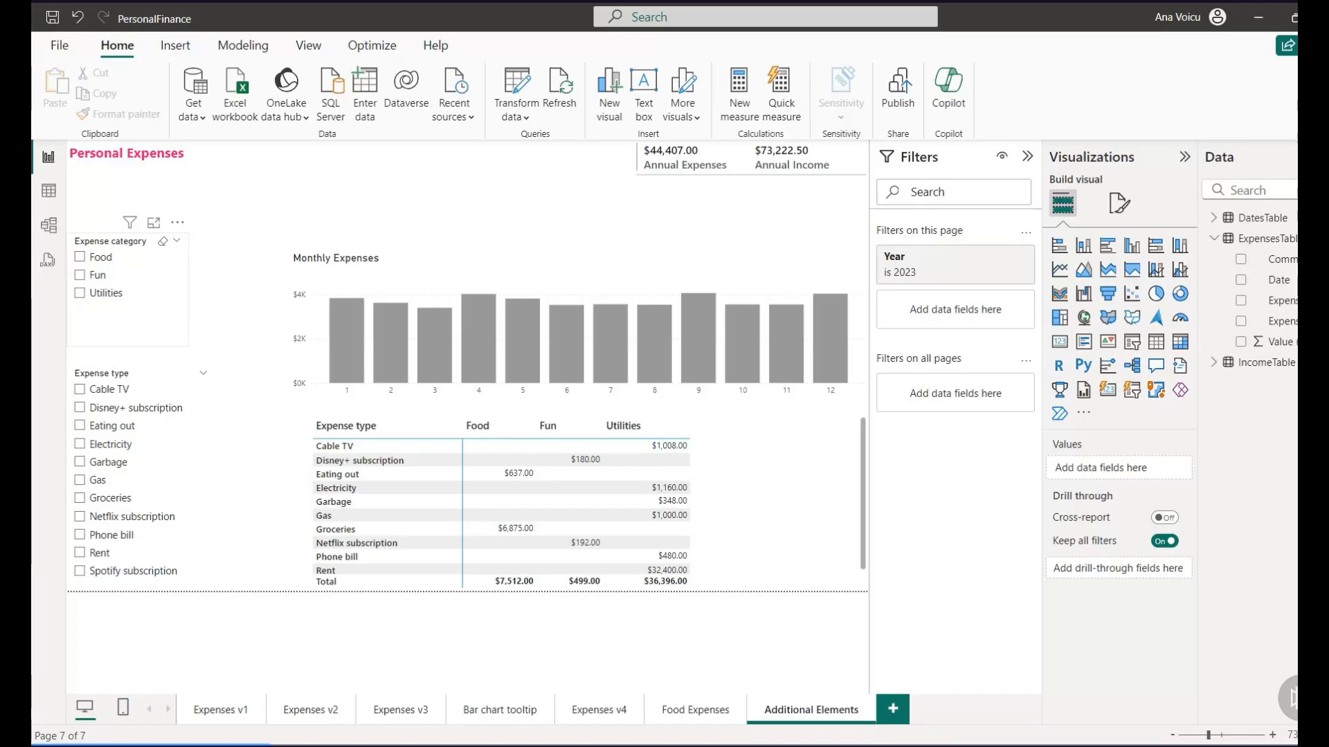
- Format the Expense category and Expense type slicer headers in Segoe UI Semibold with a pink font color
click(128, 304)
click(1119, 203)
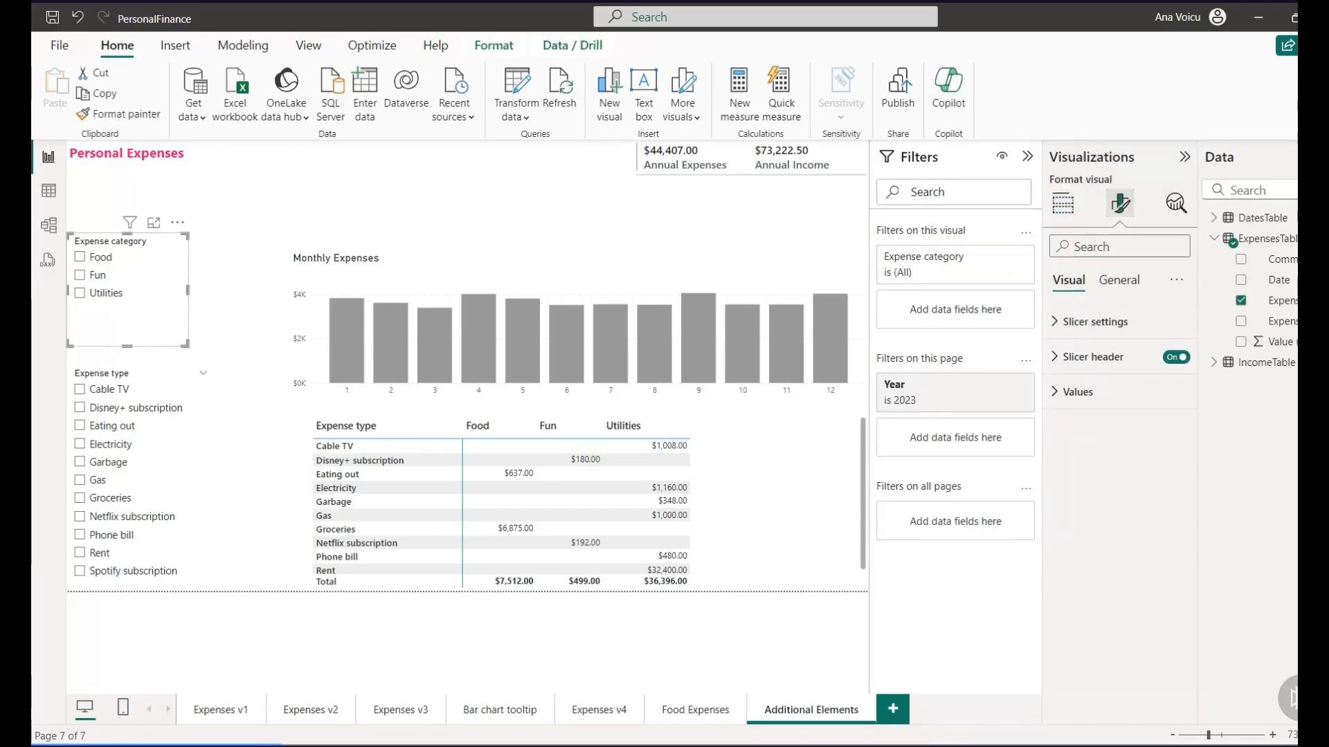
click(1093, 356)
click(1108, 487)
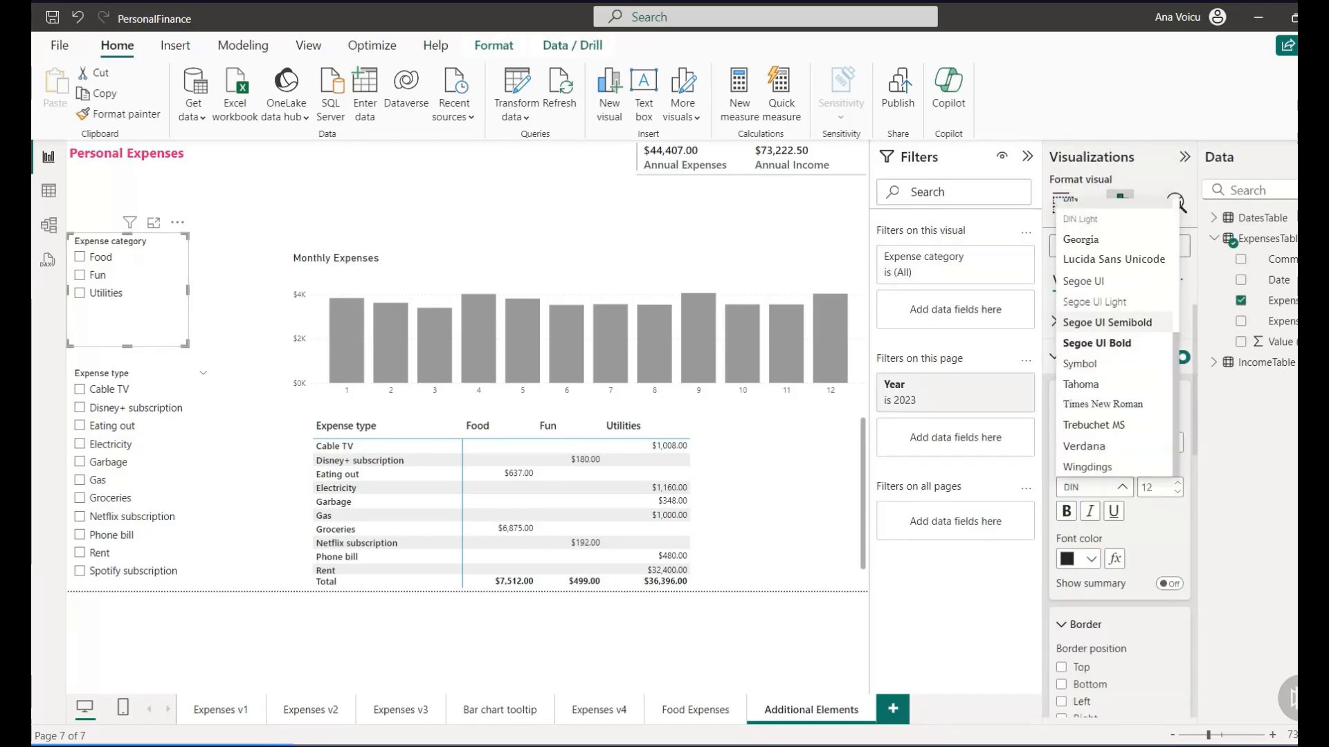
click(1090, 312)
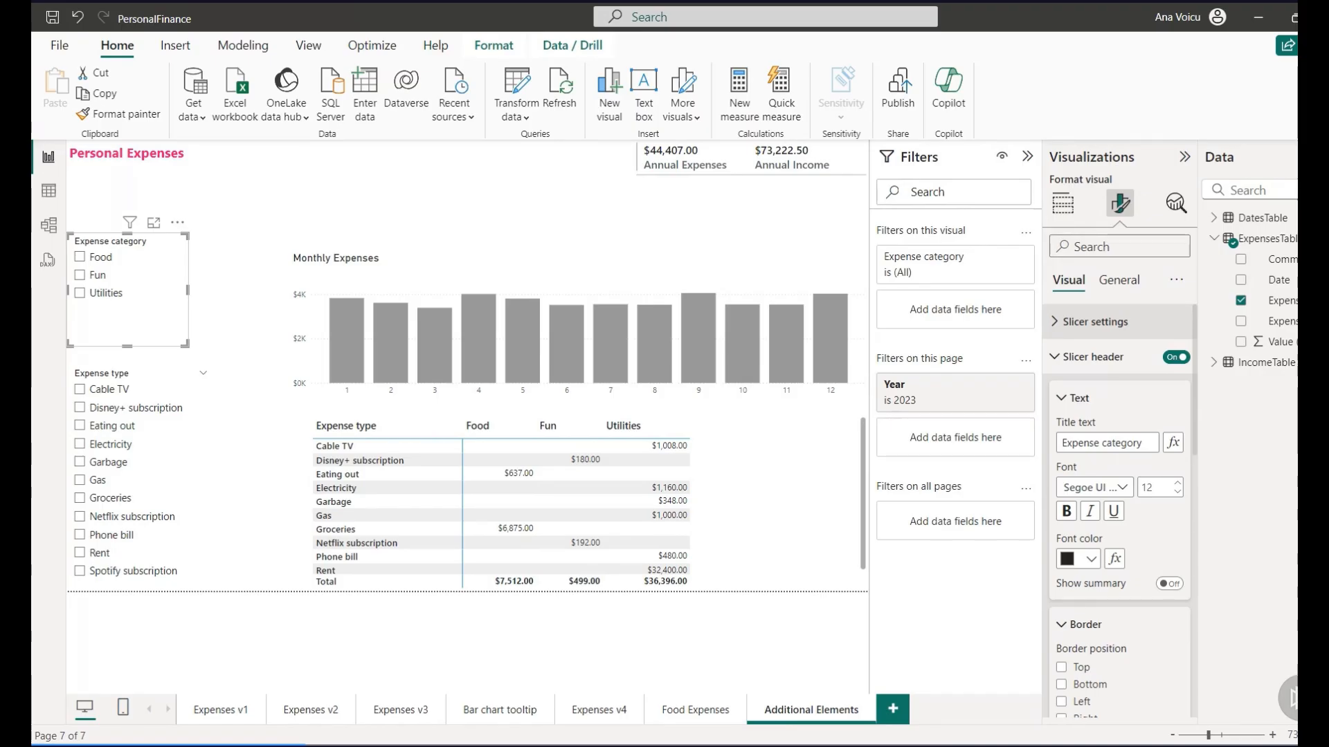
click(1090, 560)
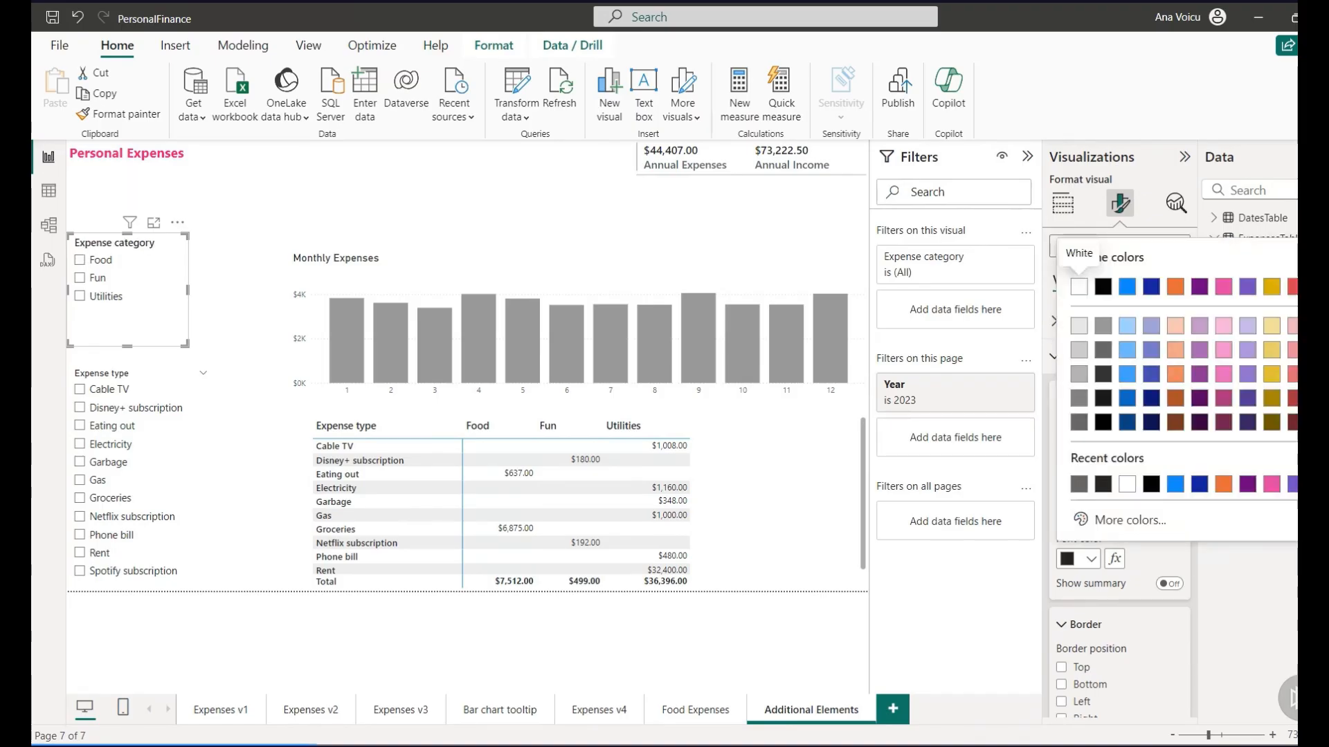
click(1130, 520)
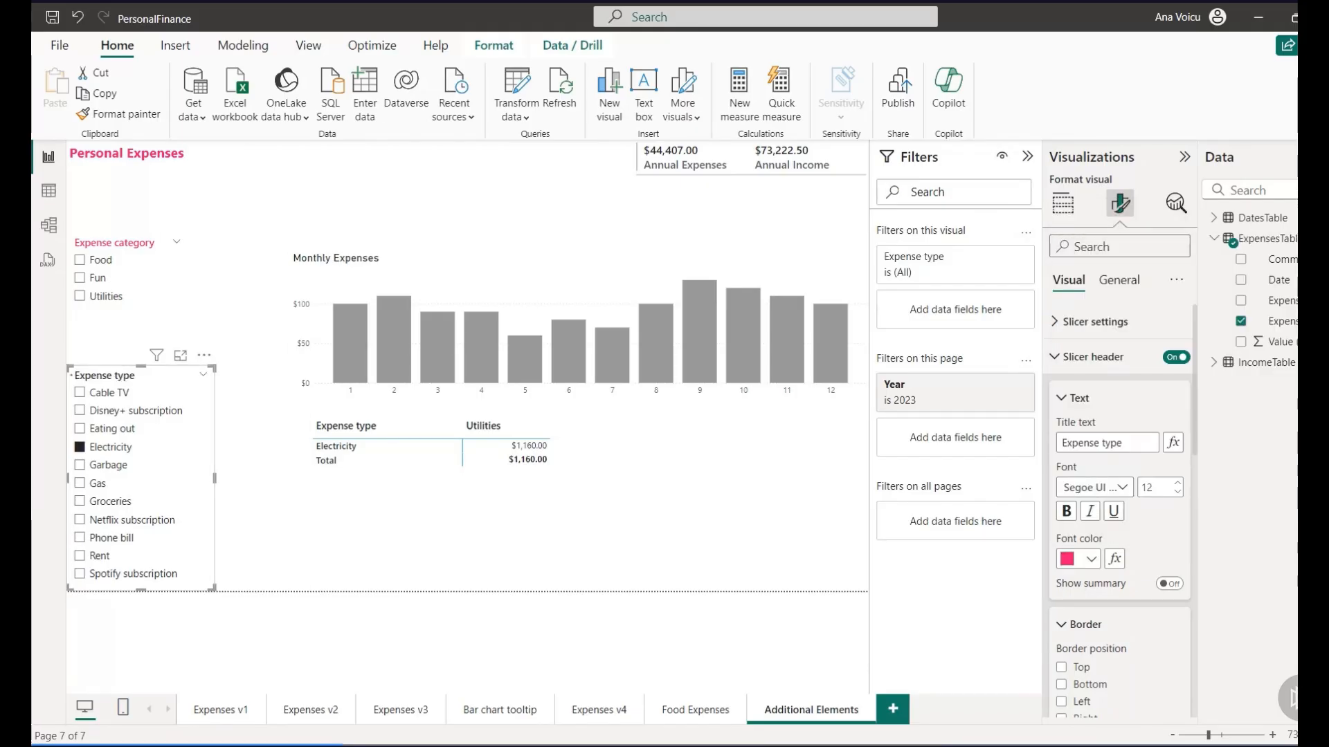
- Format the Monthly Expenses chart title in Segoe UI Semibold, size 12, with pink text
click(574, 325)
click(1118, 279)
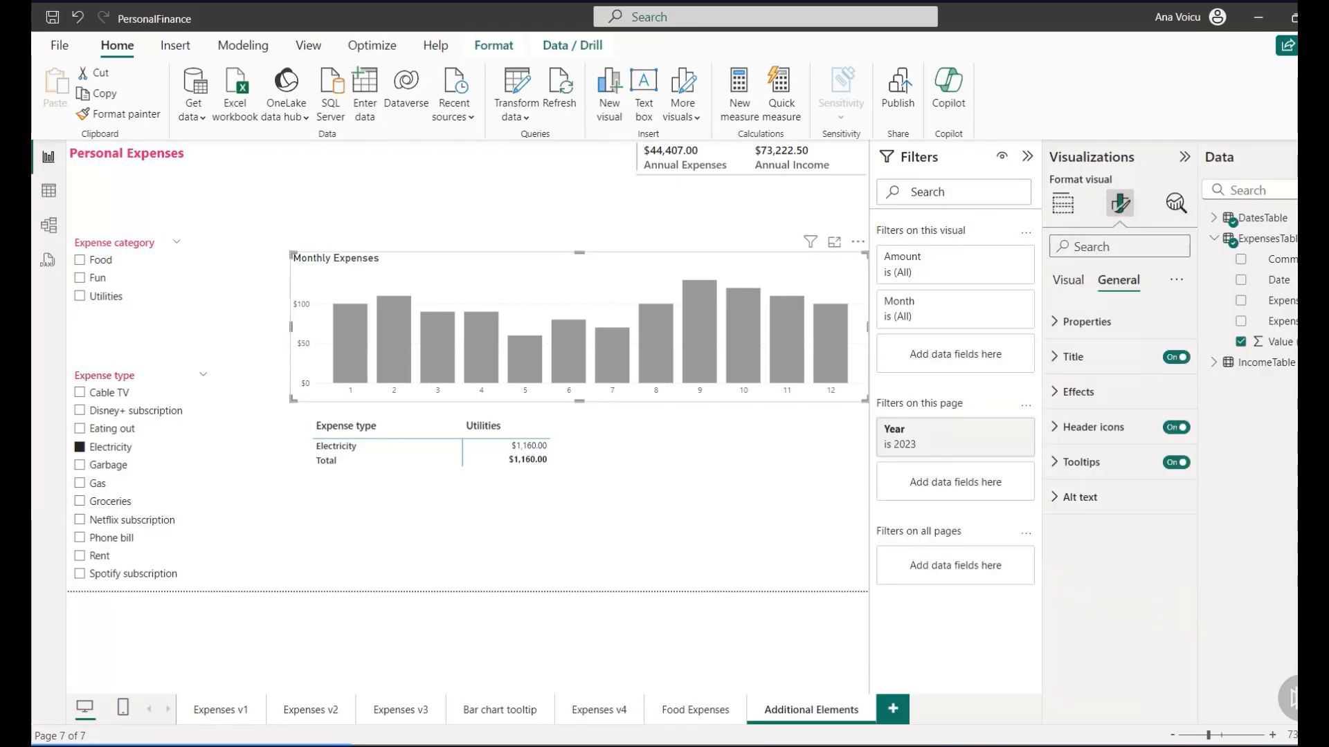
click(1072, 356)
click(1093, 532)
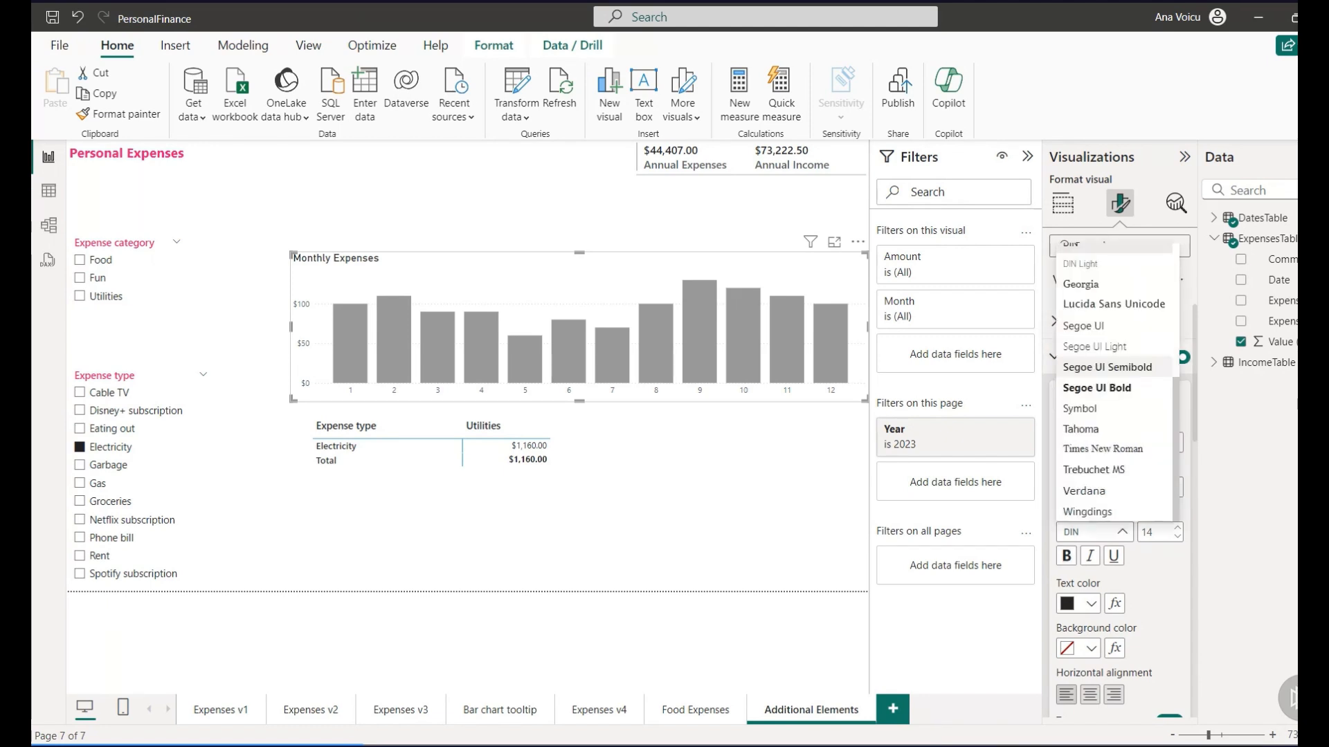
click(1142, 438)
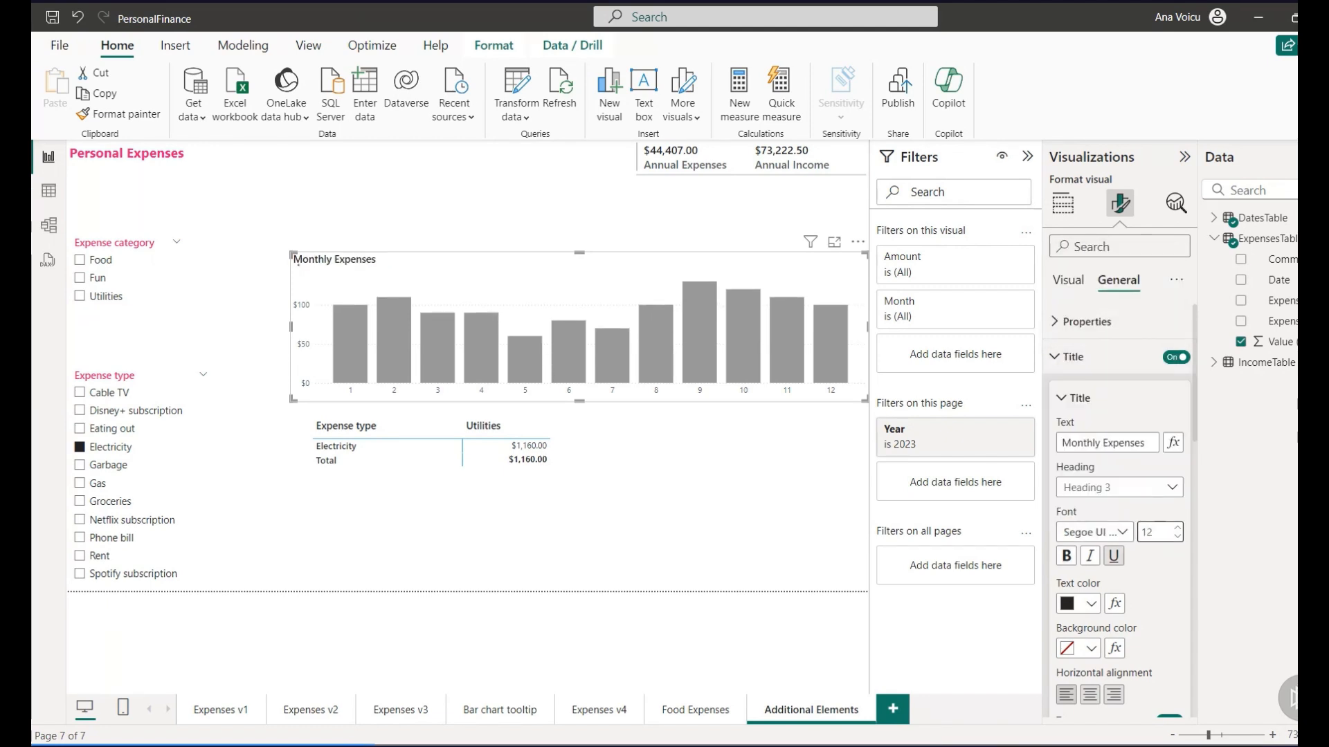
- Change the font of the matrix's column headers and set their text color to the same pink
click(588, 505)
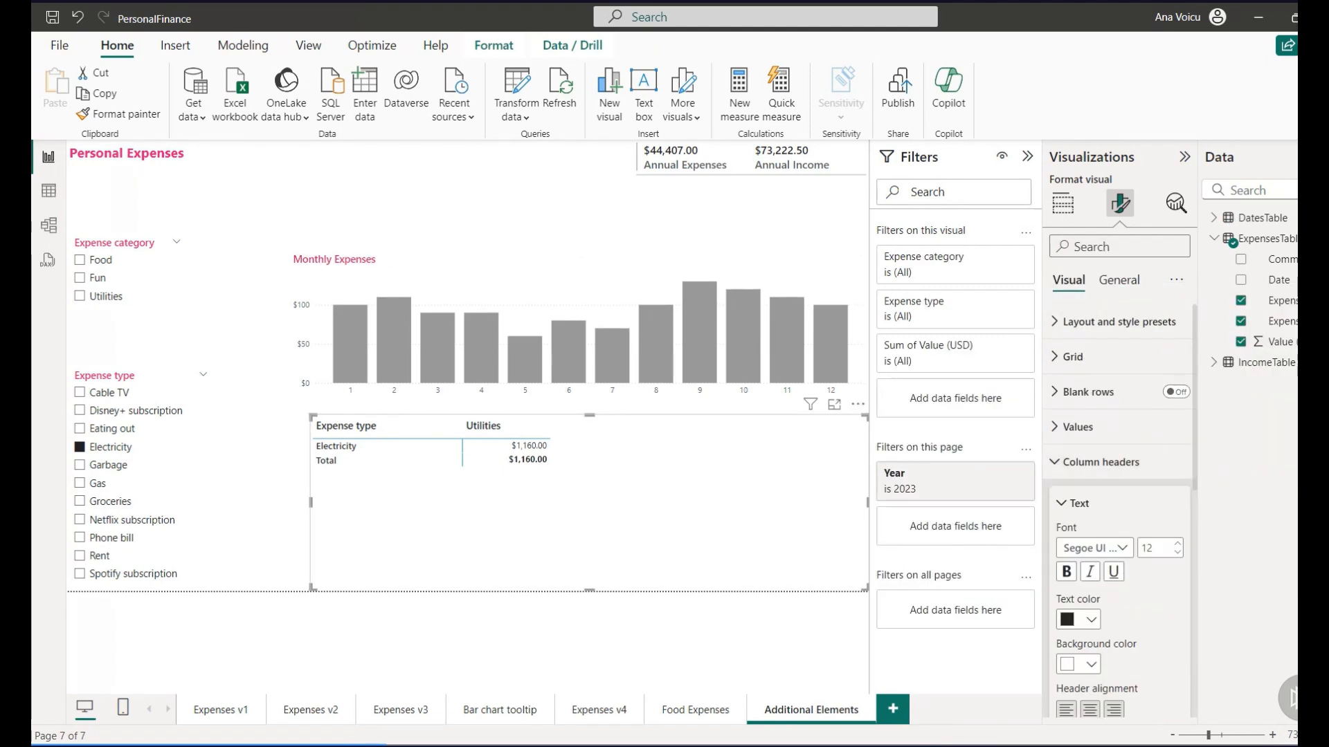
click(1094, 547)
click(1107, 310)
scroll(1122, 449, down, 1)
click(1091, 533)
click(1078, 458)
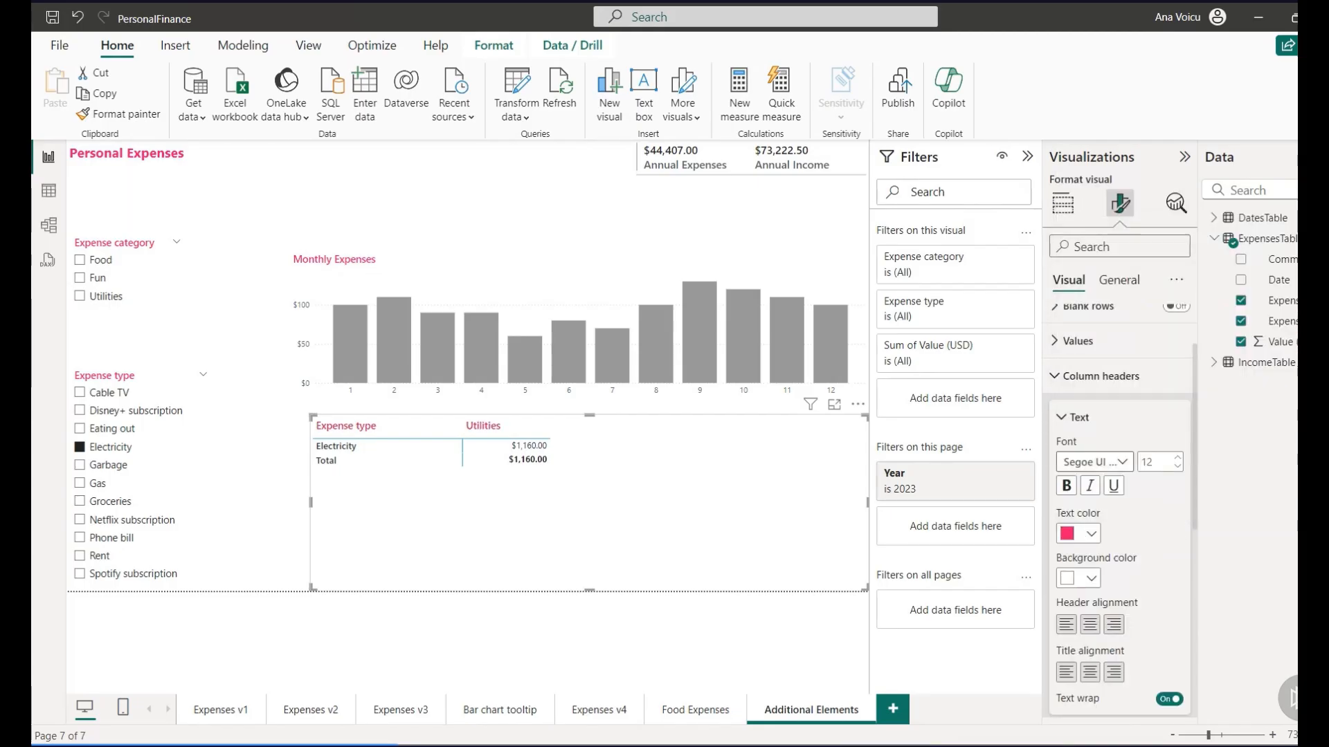
- Change the font of the Annual Expenses and Annual Income card's category labels and color them pink
click(751, 167)
click(1099, 357)
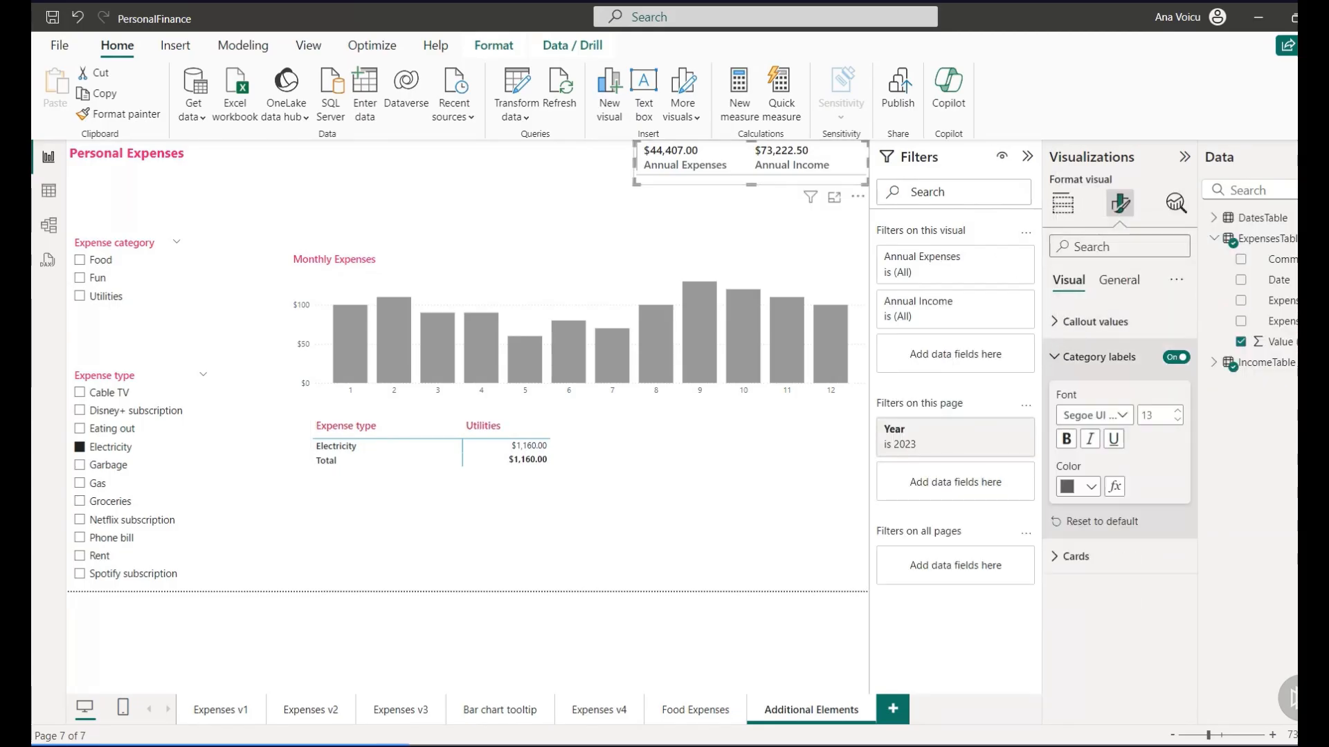
click(1094, 415)
click(1113, 563)
click(1091, 486)
click(1078, 411)
- Color the Monthly Expenses columns dark blue (#09124f, Theme color 2, 50% darker) with 40% transparency
click(582, 277)
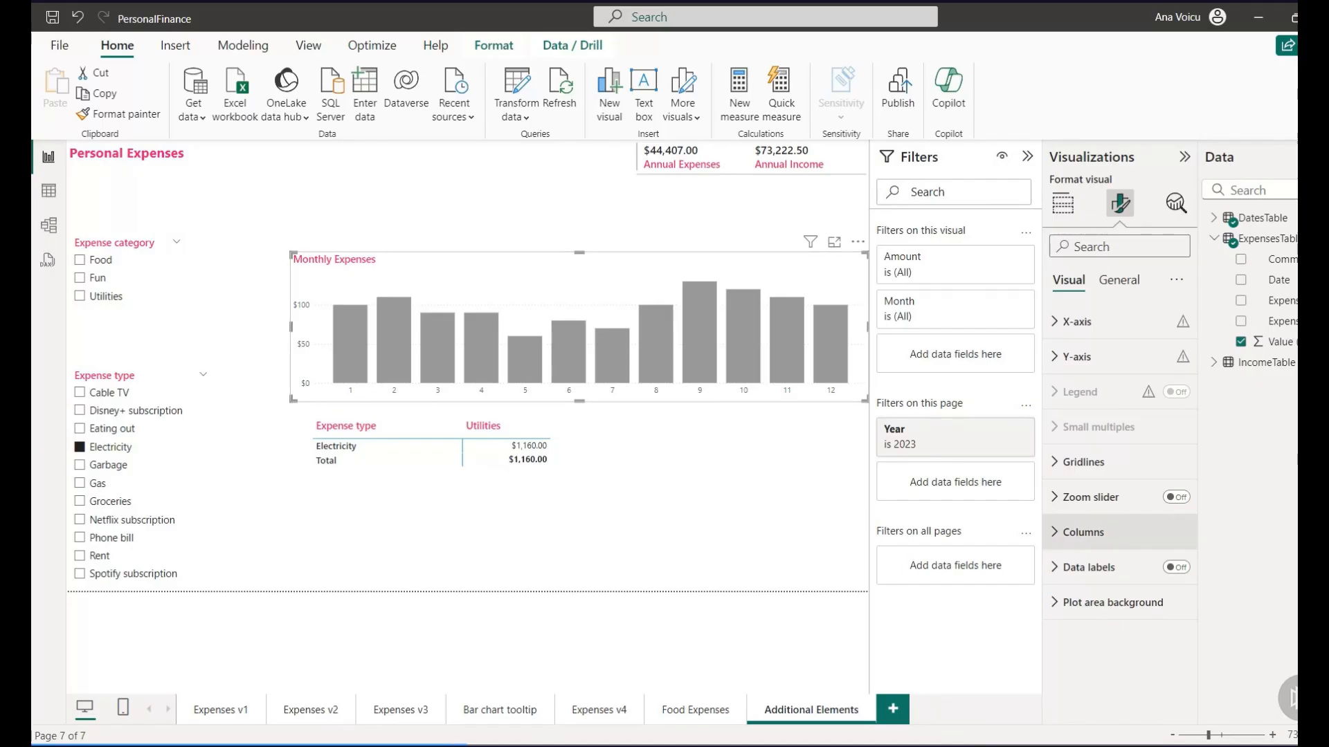
click(1083, 533)
click(1090, 532)
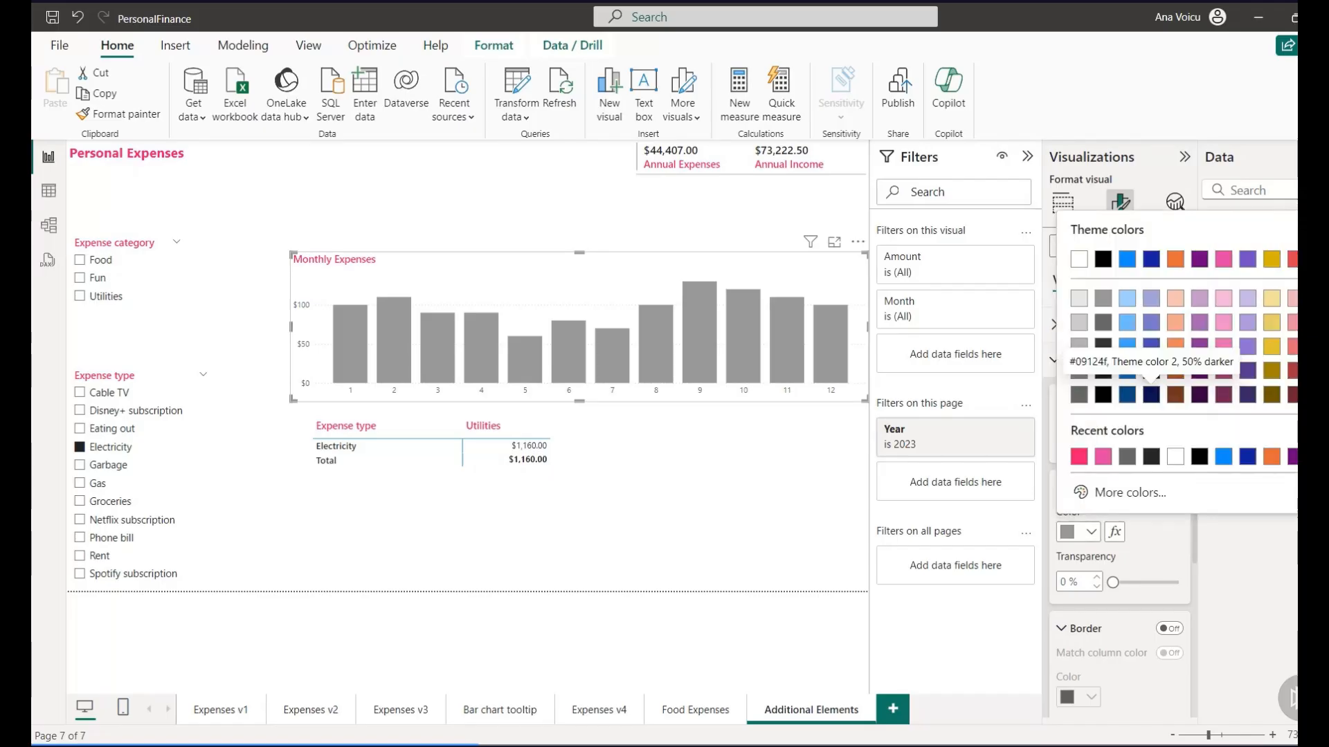
click(1151, 395)
drag(1113, 582, 1138, 582)
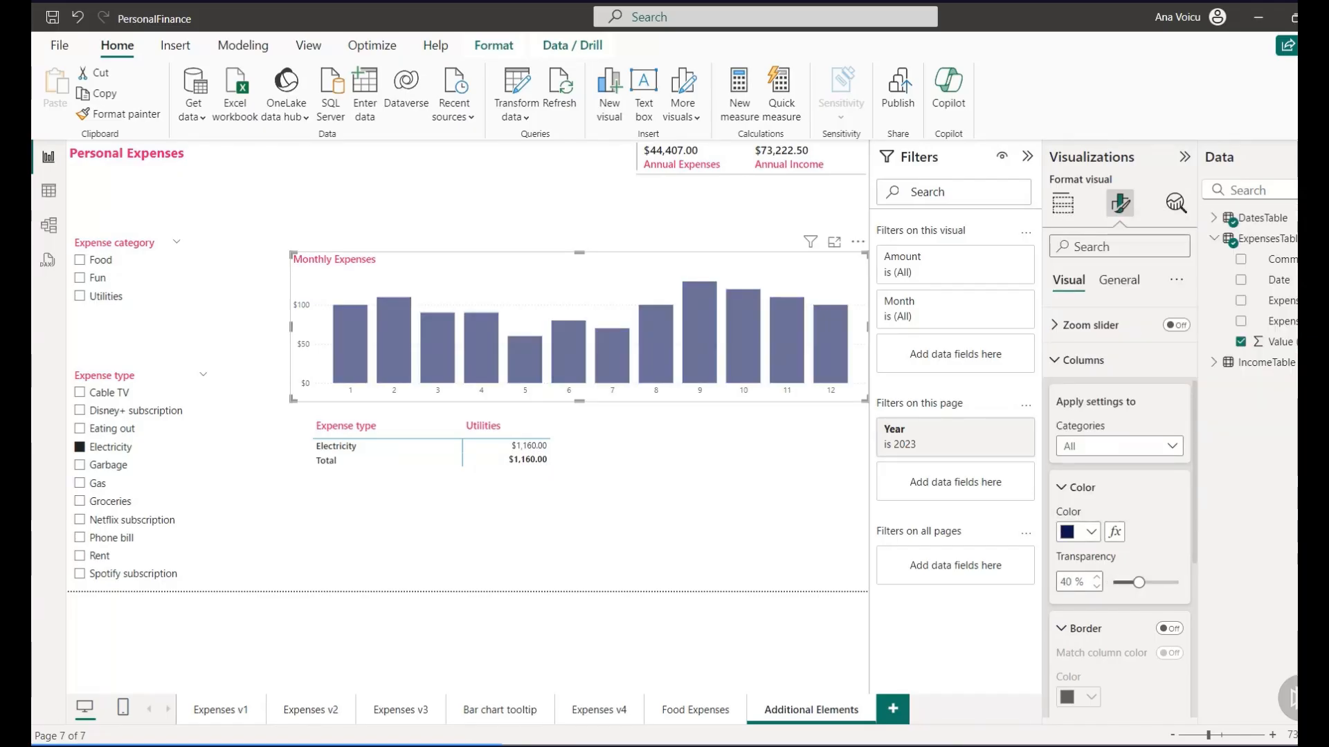
click(1072, 582)
click(712, 637)
- Set the text color and alternate text color of the matrix's values to the recent dark blue
click(664, 516)
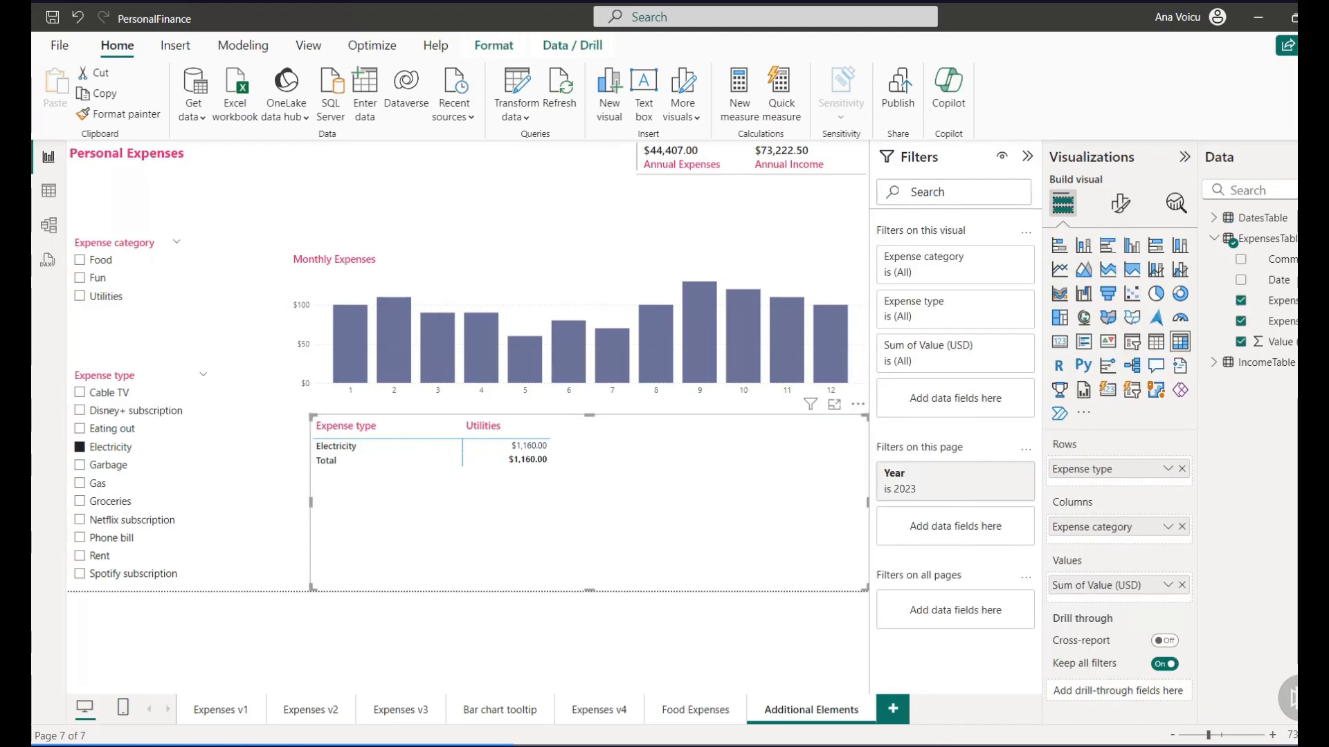
click(1120, 203)
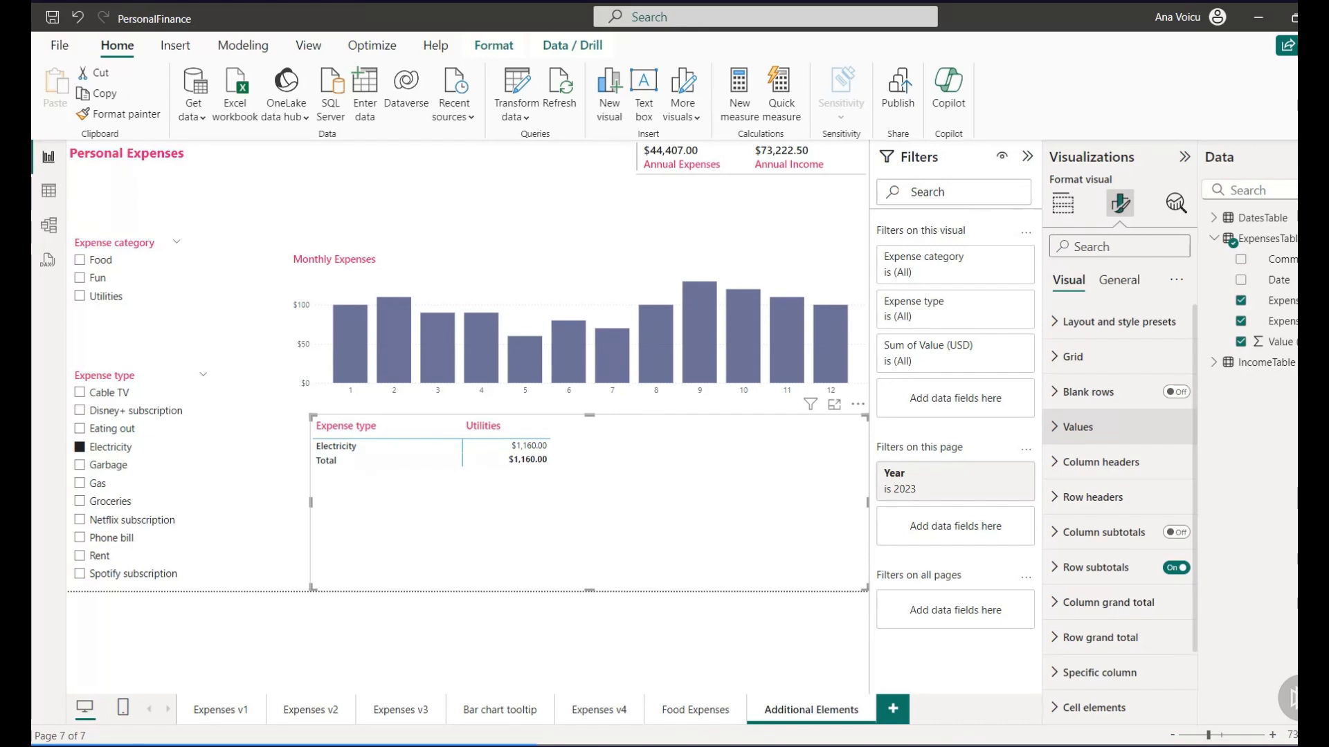
click(1078, 427)
scroll(1119, 512, down, 1)
click(1091, 498)
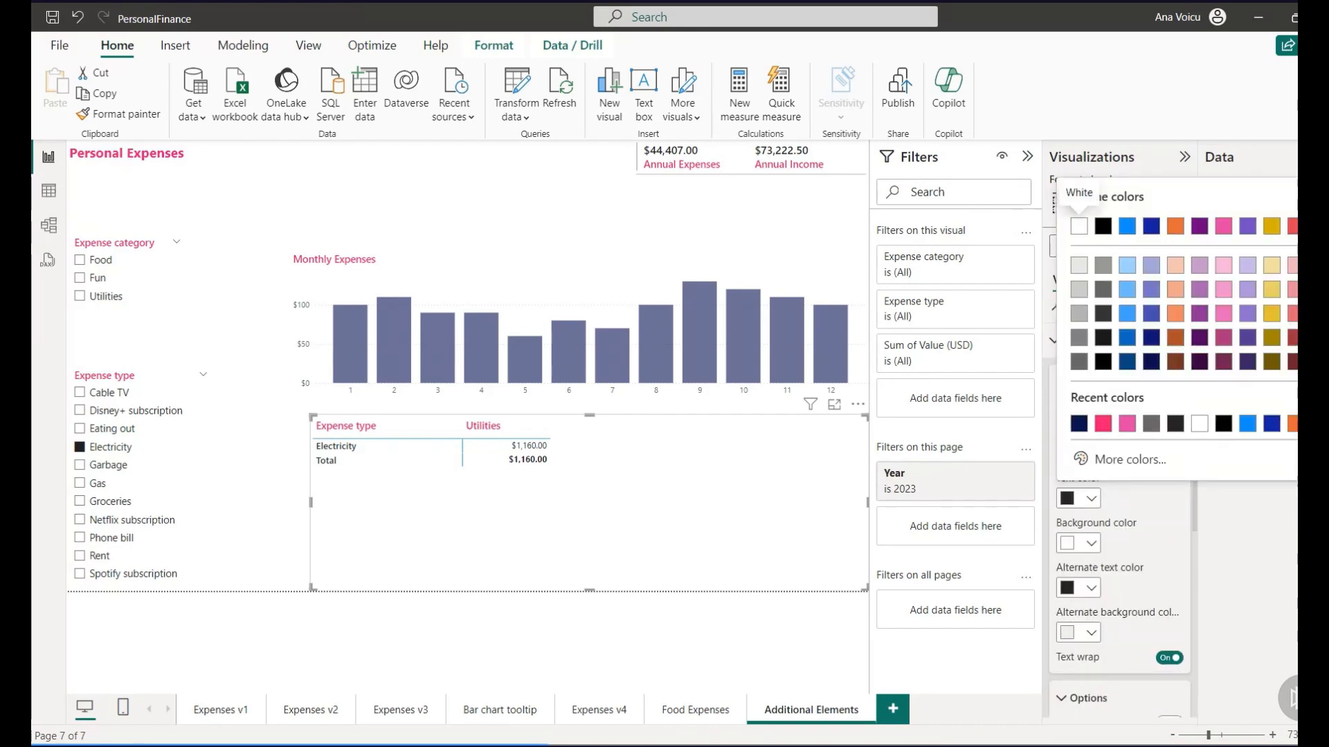
click(1079, 423)
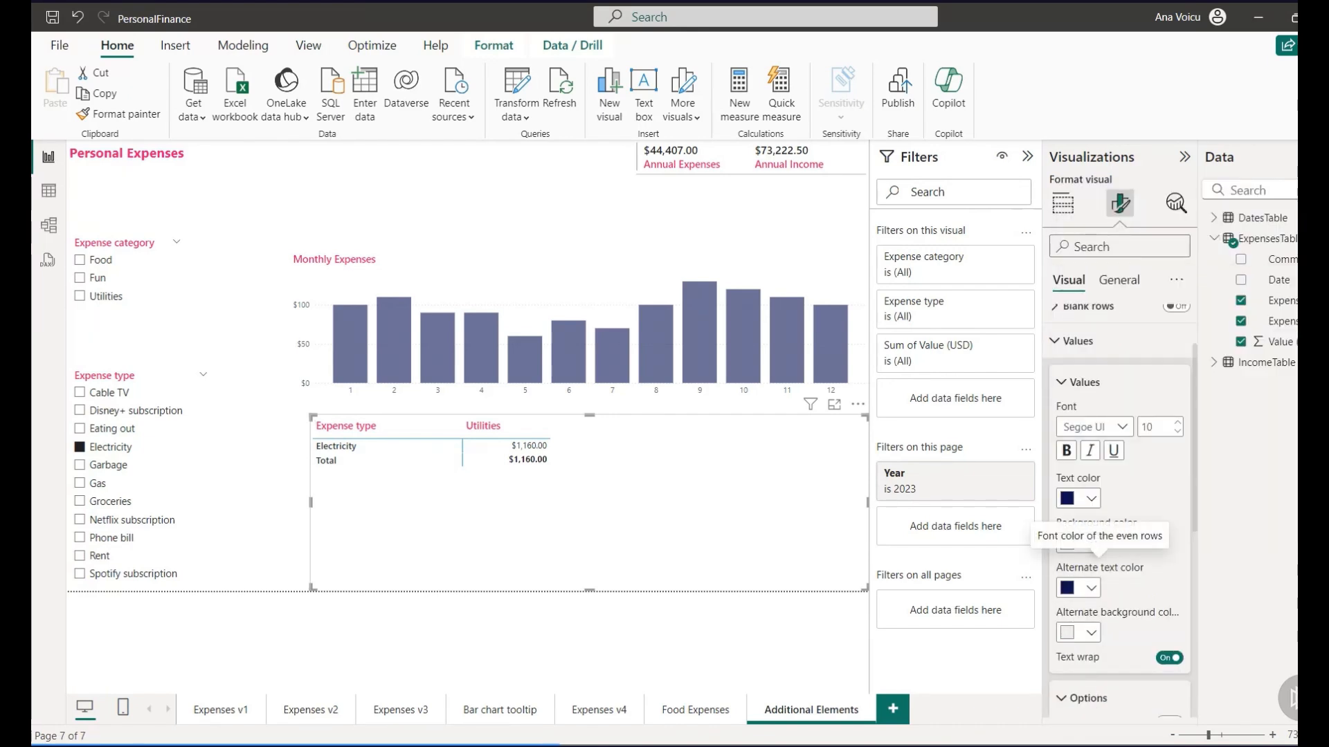
click(1078, 342)
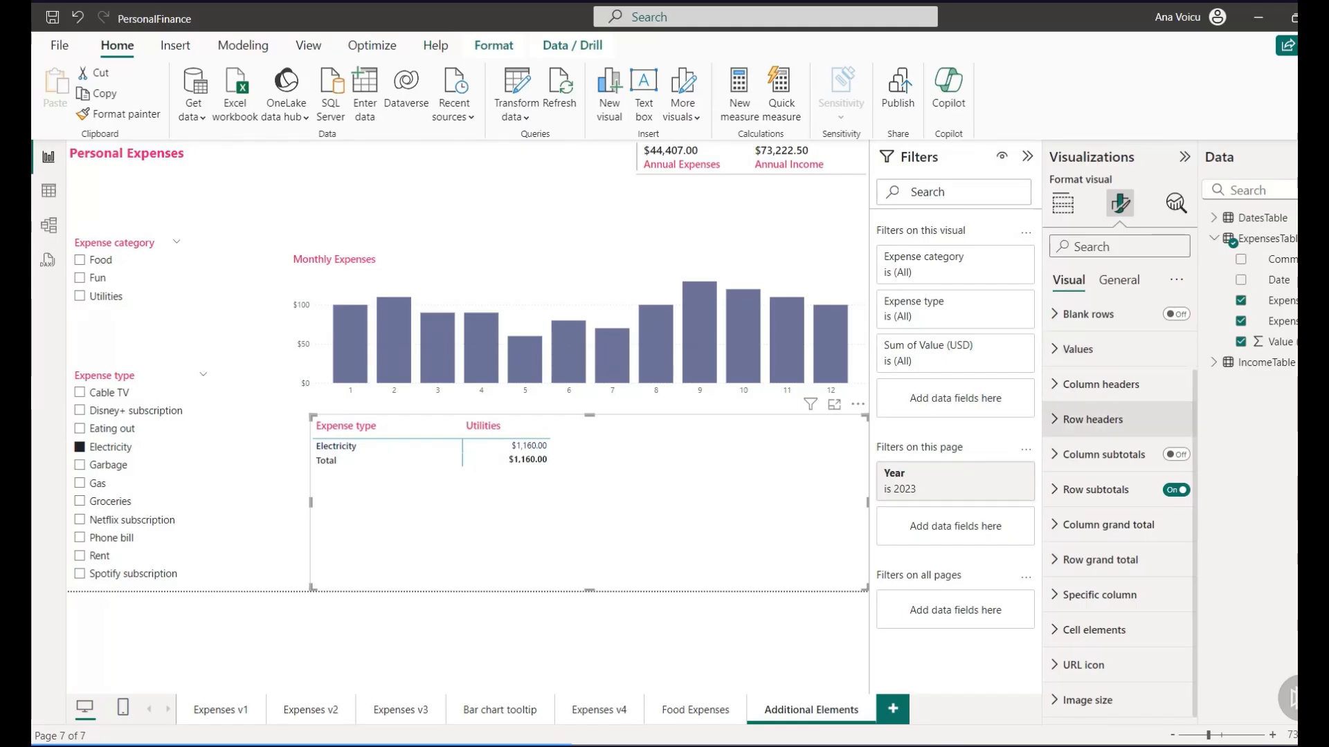
- Set the matrix's grid border color to dark blue (Theme color 2, 50% darker)
scroll(1107, 387, up, 2)
click(1073, 357)
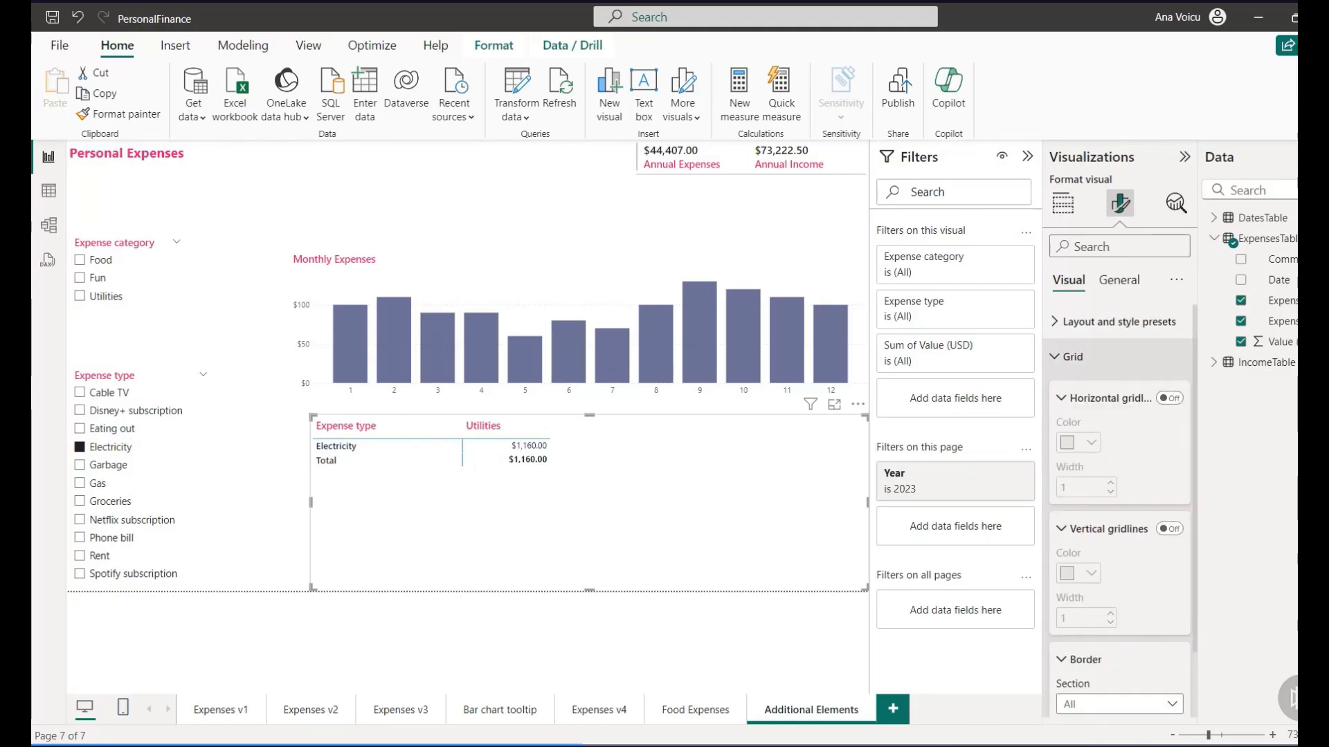
scroll(1119, 484, down, 4)
click(1078, 586)
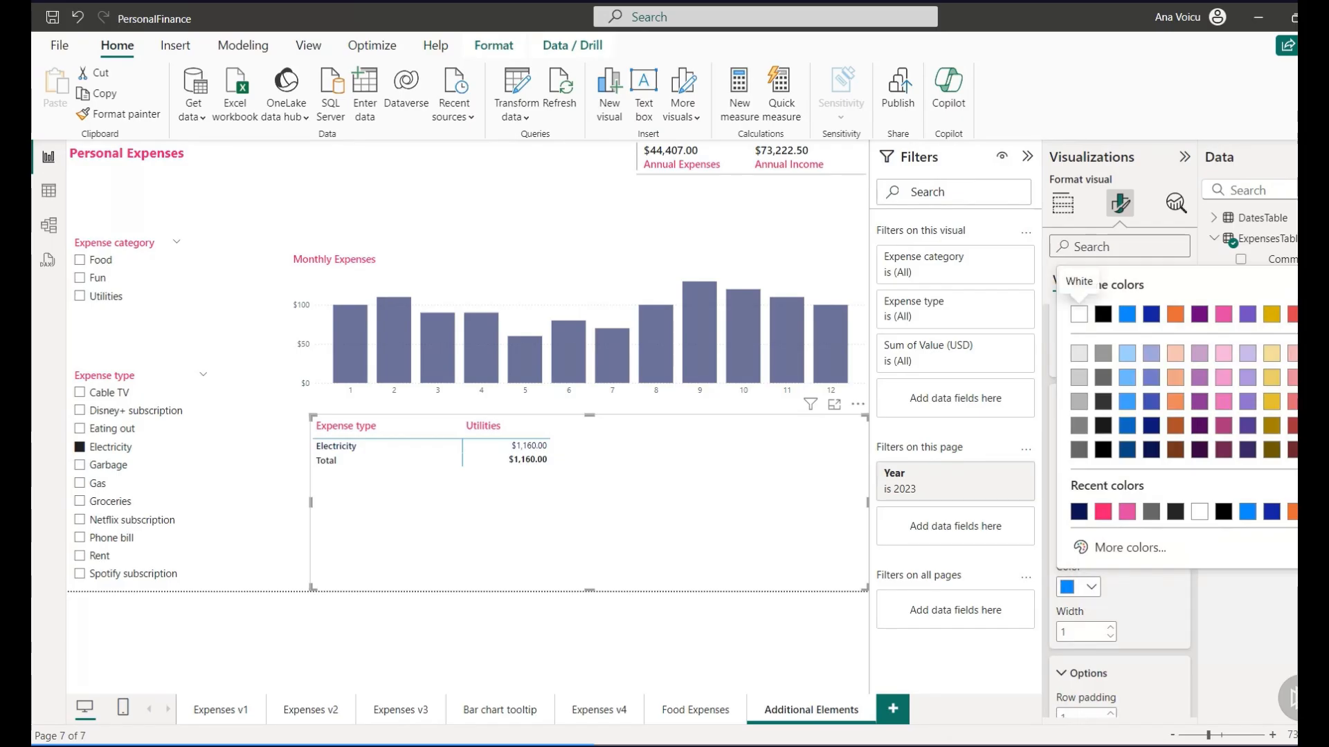
click(1160, 449)
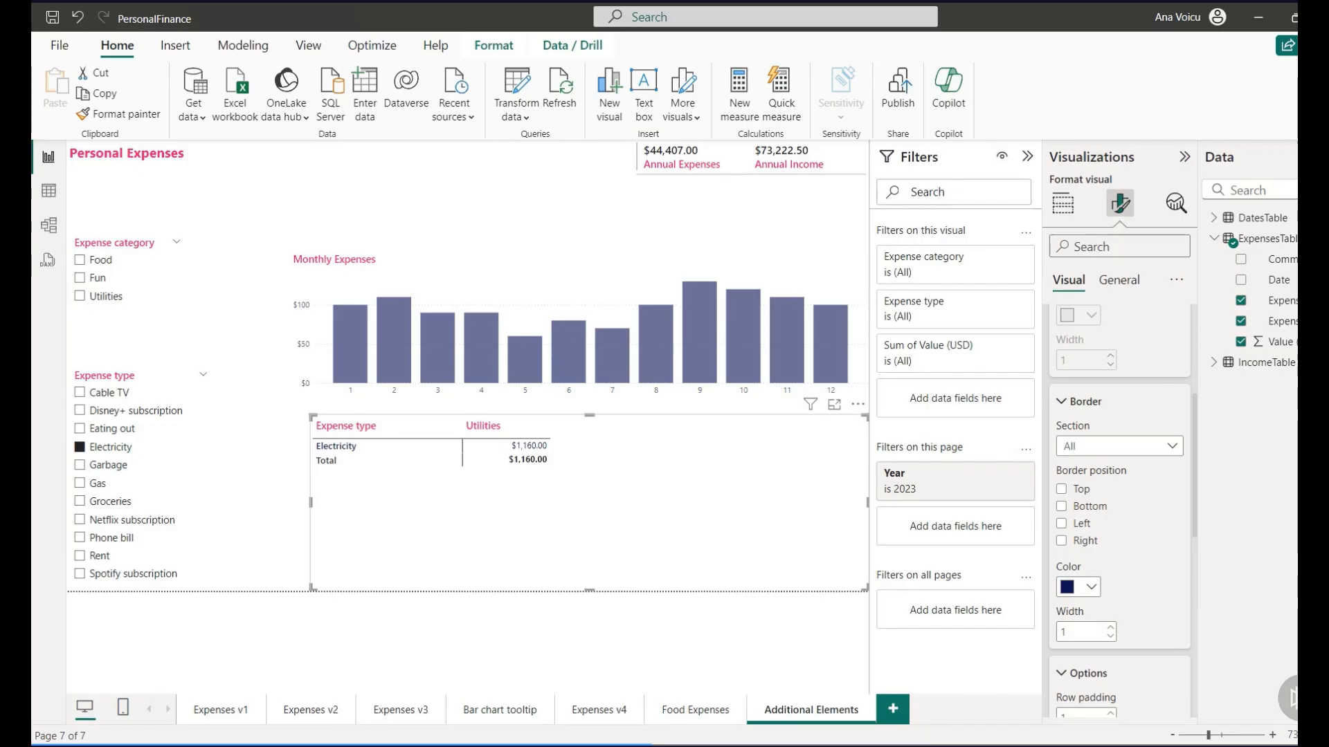
- Choose Utilities in the Expense category slicer and turn on the slicer's shadow with the Outside offset
click(80, 296)
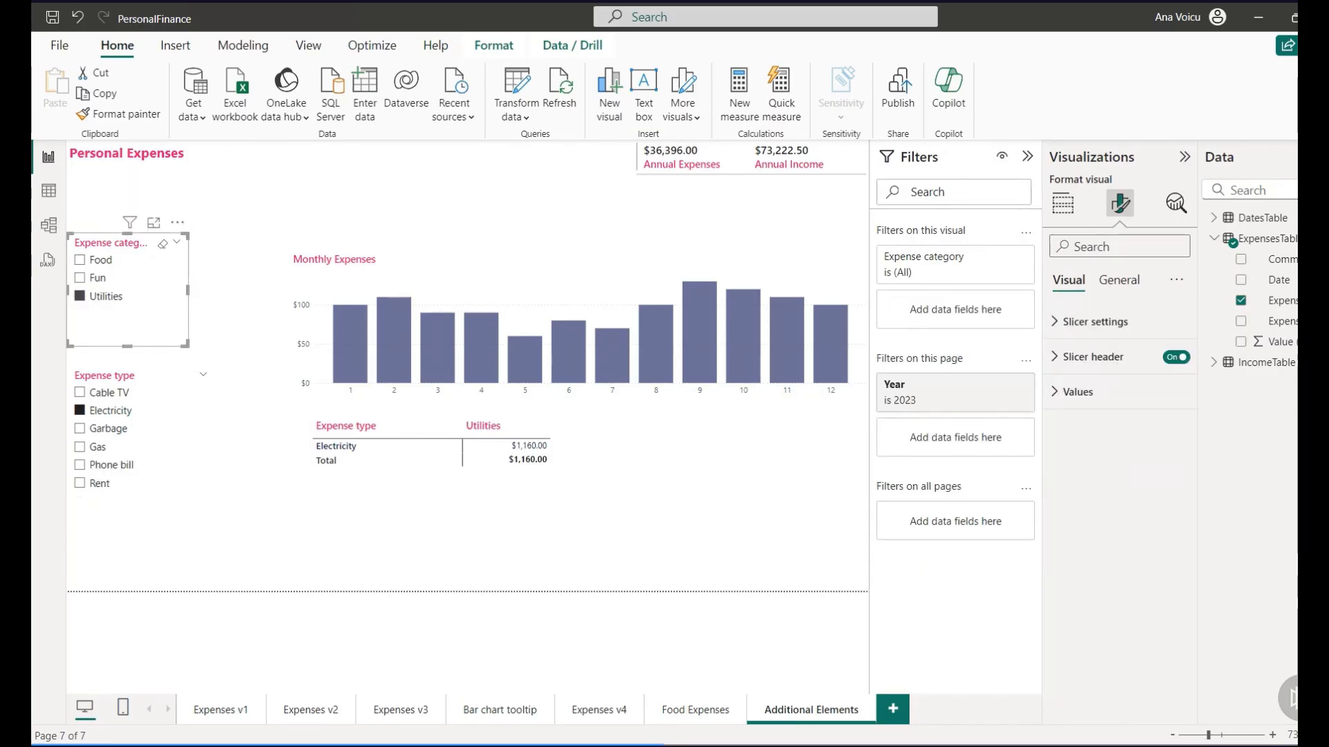
click(1118, 280)
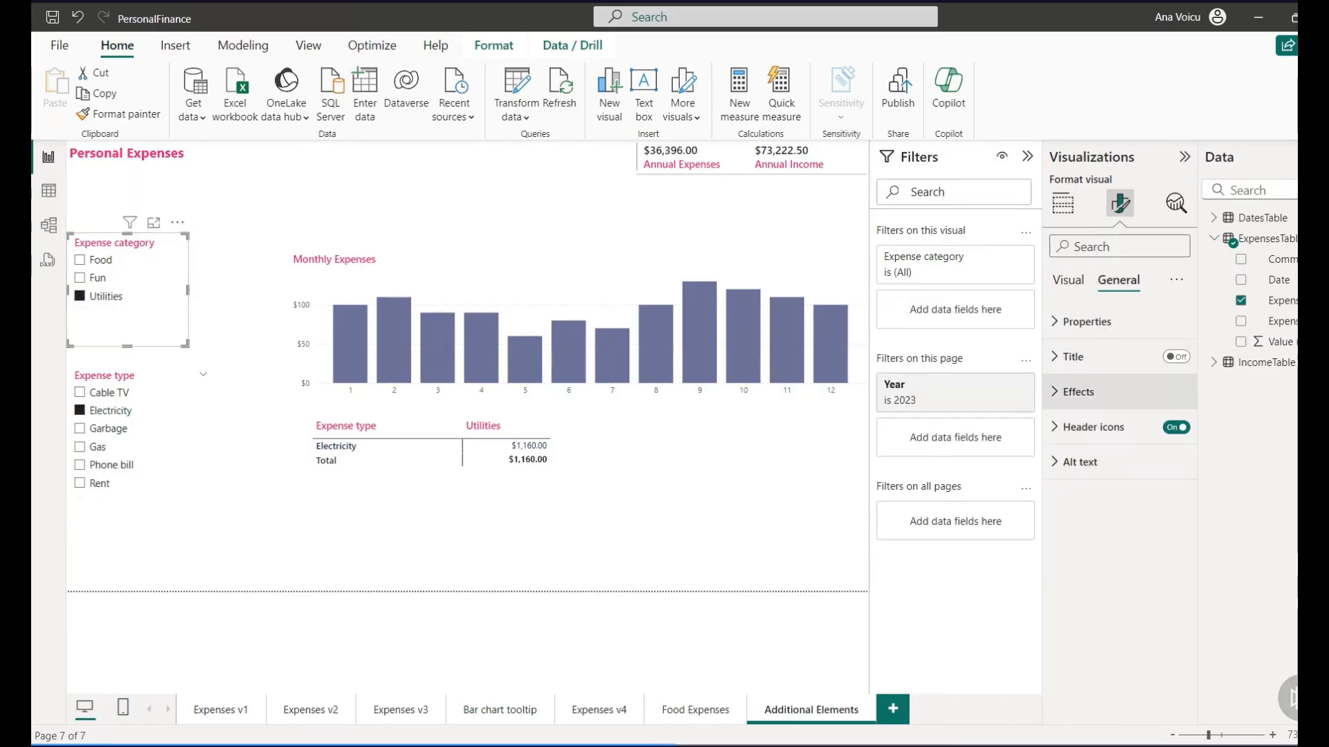
click(1120, 392)
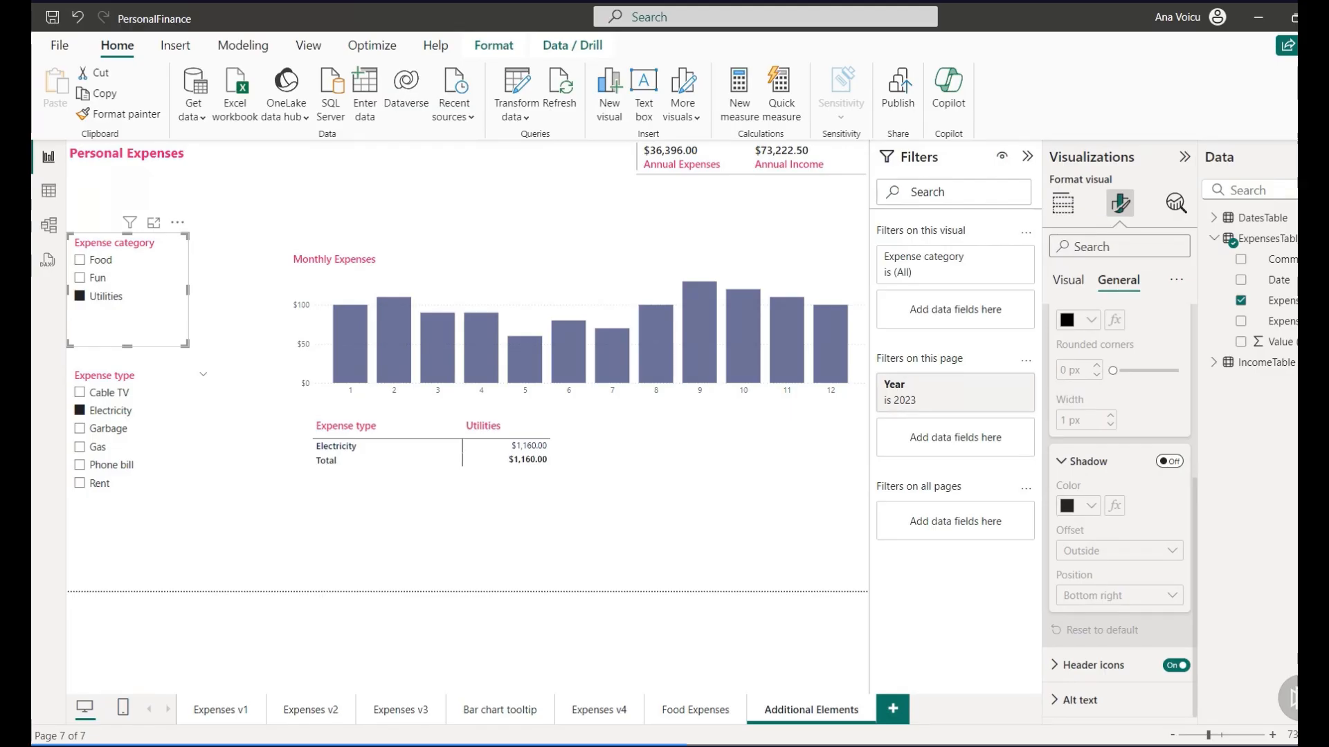
click(1170, 462)
click(1171, 551)
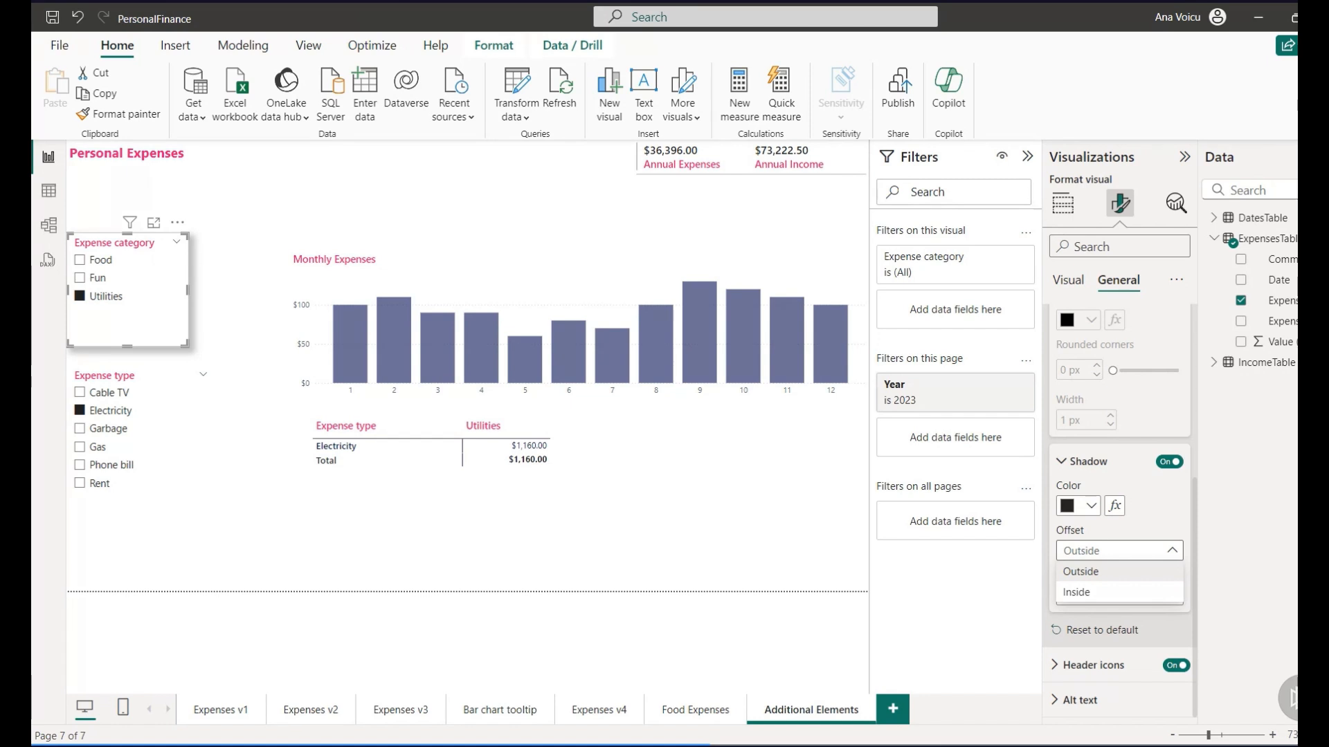
click(1171, 550)
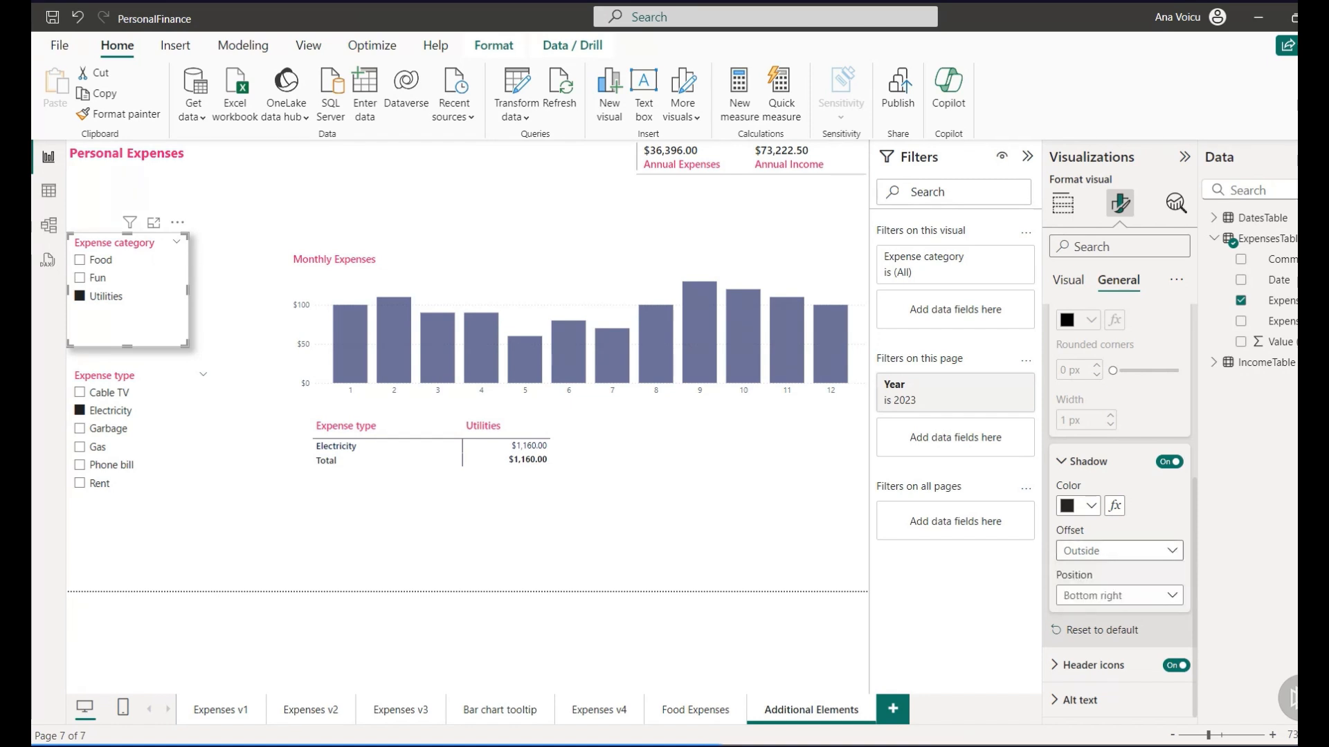
- Set the Expense category slicer's shadow position to Custom with a distance of 3 px
click(1171, 596)
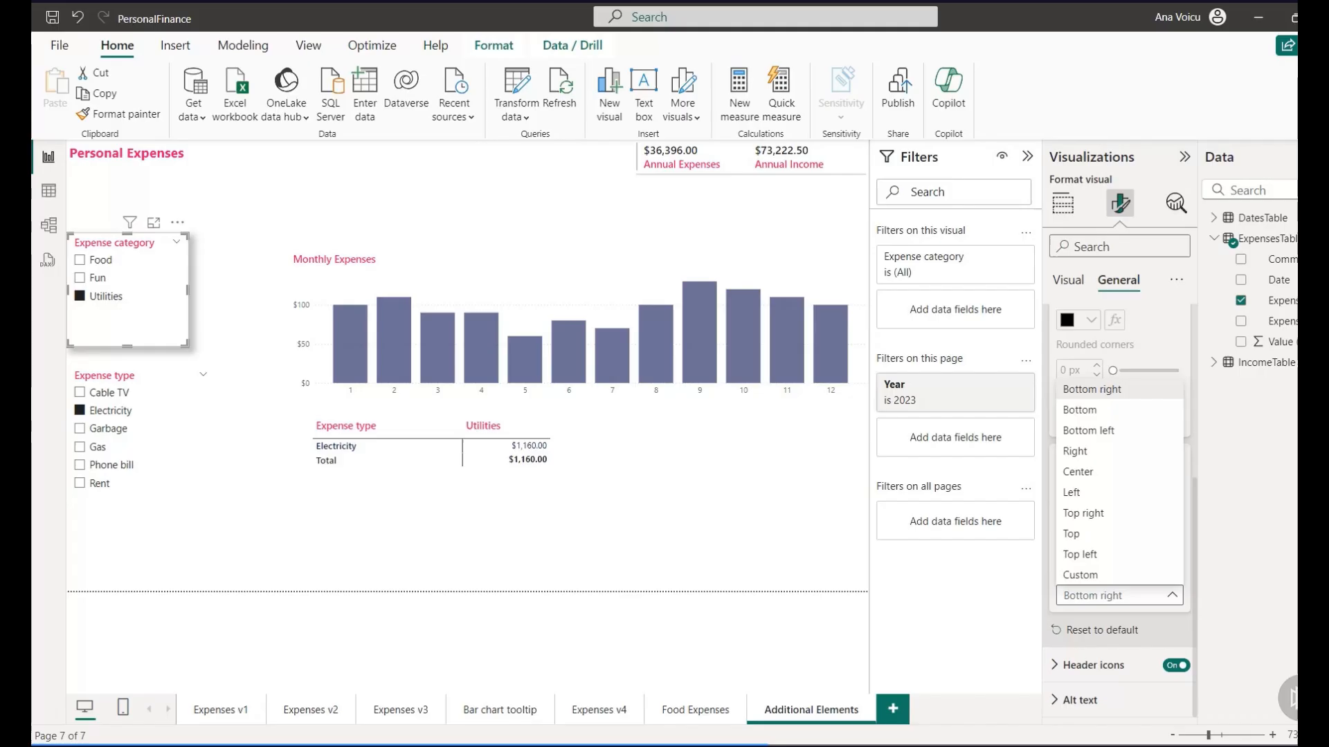
click(1171, 595)
click(1171, 595)
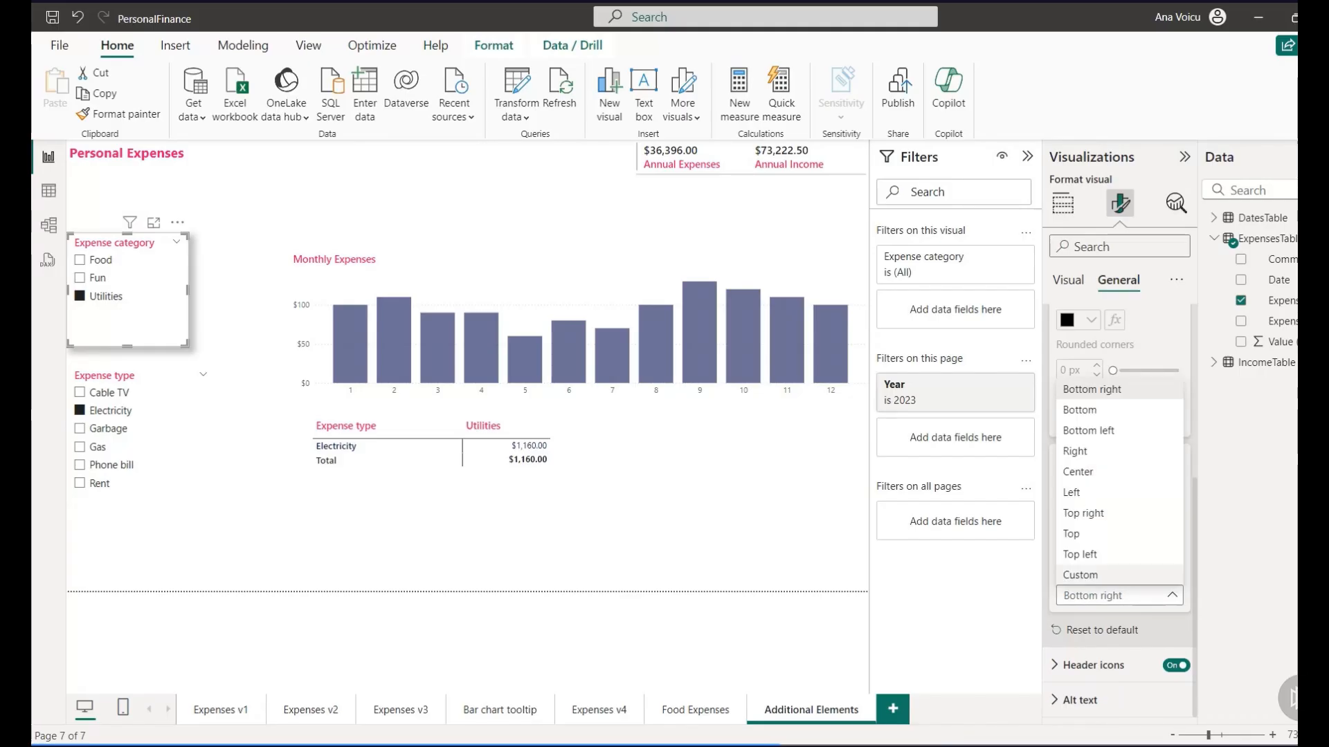
click(1080, 575)
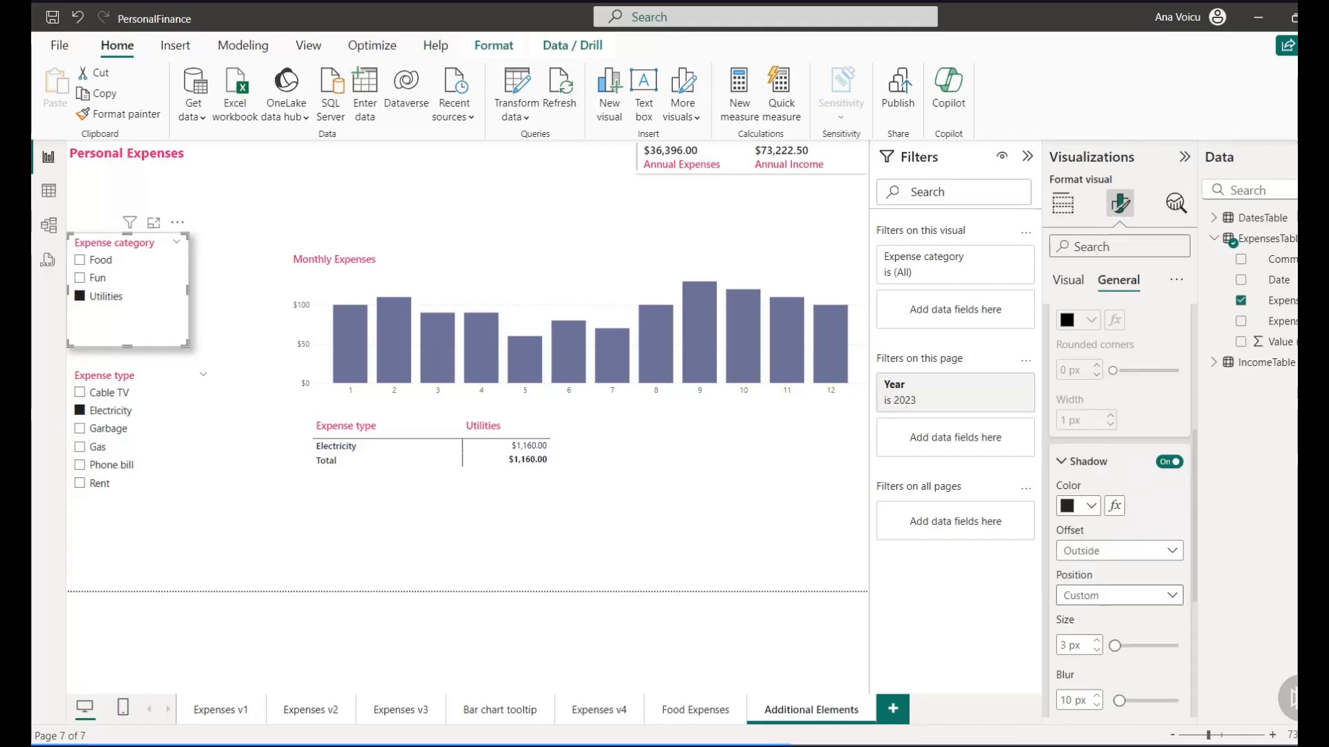
scroll(1120, 513, down, 4)
click(1067, 535)
text(3)
key(Return)
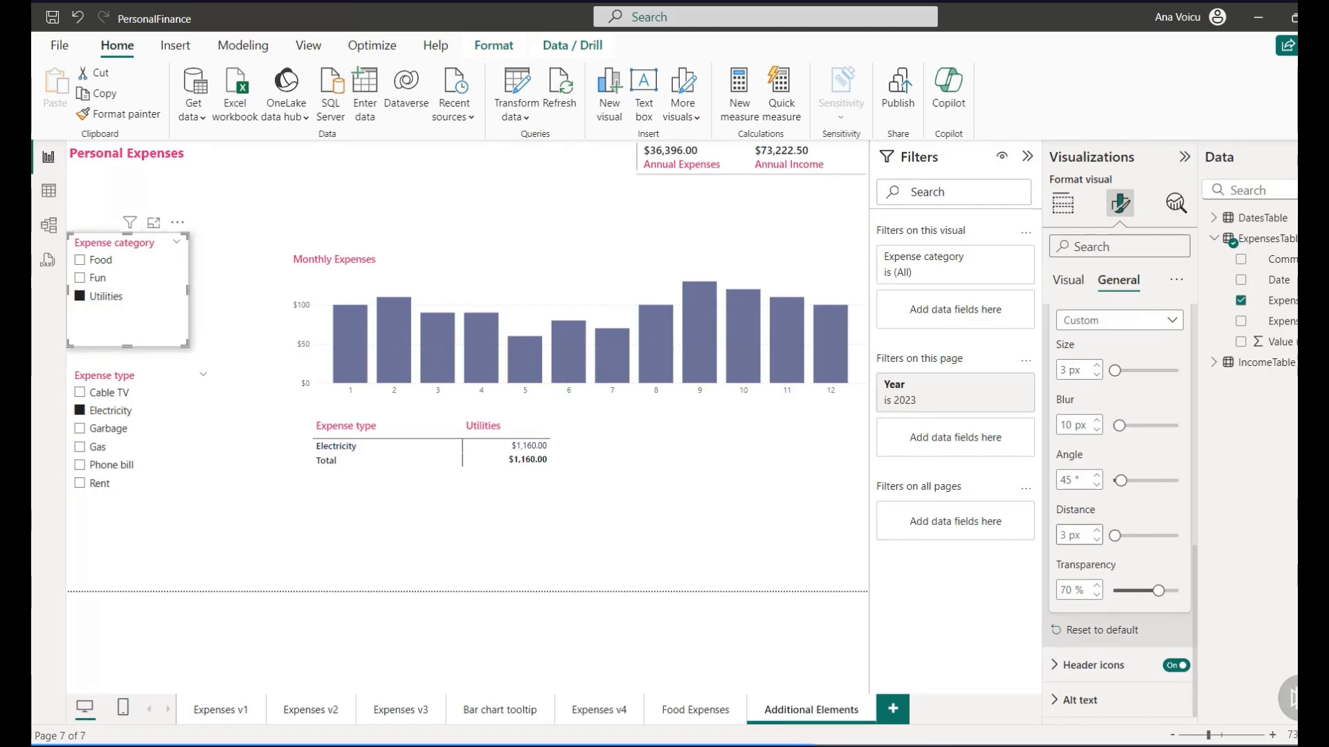
- Turn on the Expense type slicer's shadow with a Custom position and adjust its distance
click(146, 529)
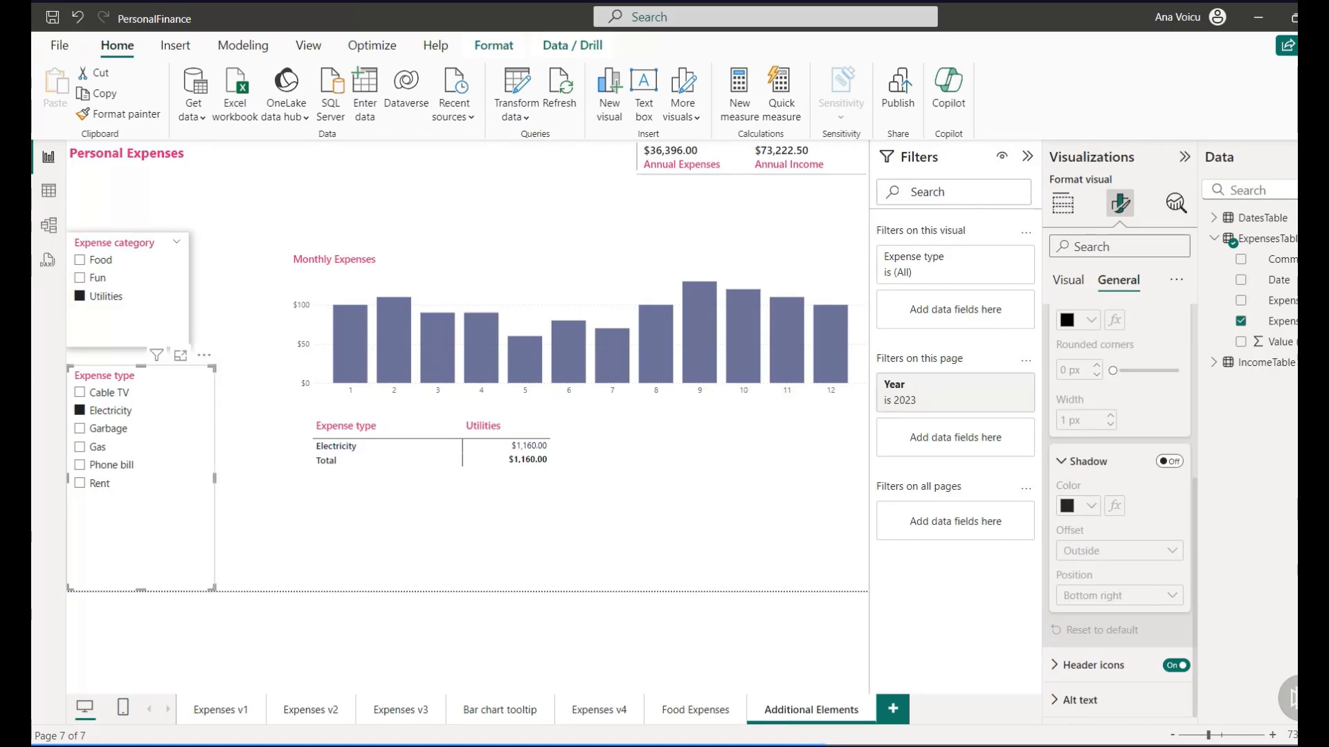
click(1169, 461)
click(1119, 596)
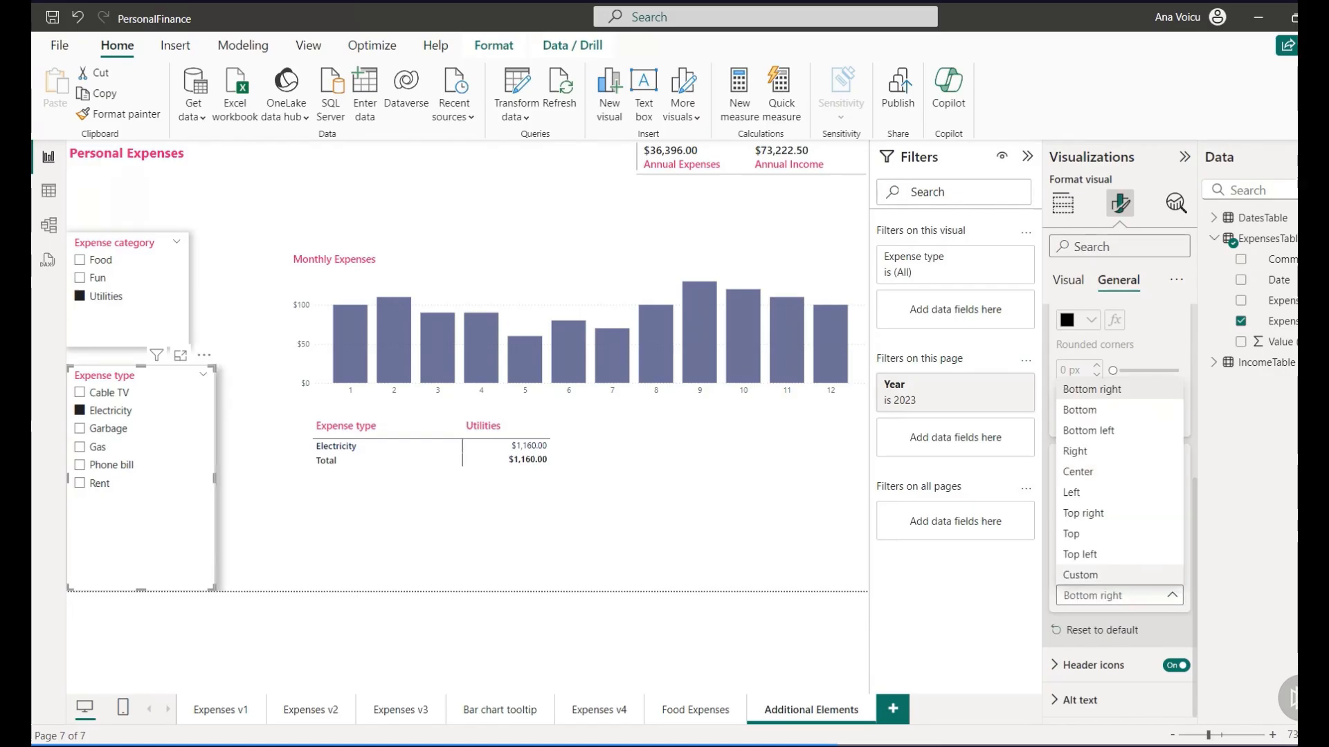
click(1119, 575)
double_click(1066, 535)
- Give the Monthly Expenses chart a shadow with a Custom position and a distance of 5 px
click(579, 270)
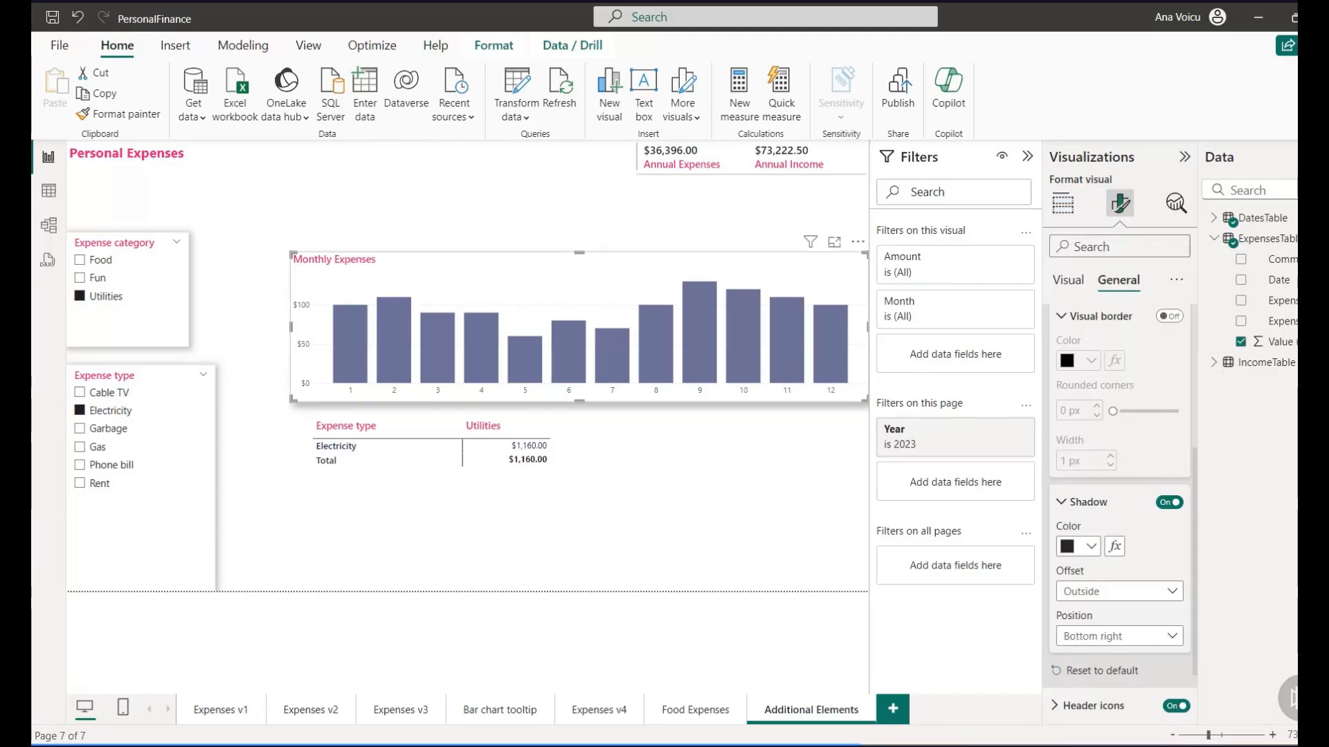
click(1119, 636)
click(1119, 614)
scroll(1119, 609, down, 3)
double_click(1066, 593)
text(5)
- Add a shadow to the expense matrix with a Custom position and a distance of 5 px
click(589, 503)
click(1169, 426)
click(1120, 560)
click(1104, 539)
scroll(1103, 540, down, 4)
double_click(1068, 518)
text(5)
- Apply a shadow to the Annual Expenses and Annual Income card, using a Custom position and 3 px distance
click(751, 166)
click(1169, 461)
click(1119, 596)
click(1104, 575)
scroll(1103, 575, down, 1)
scroll(1119, 519, down, 3)
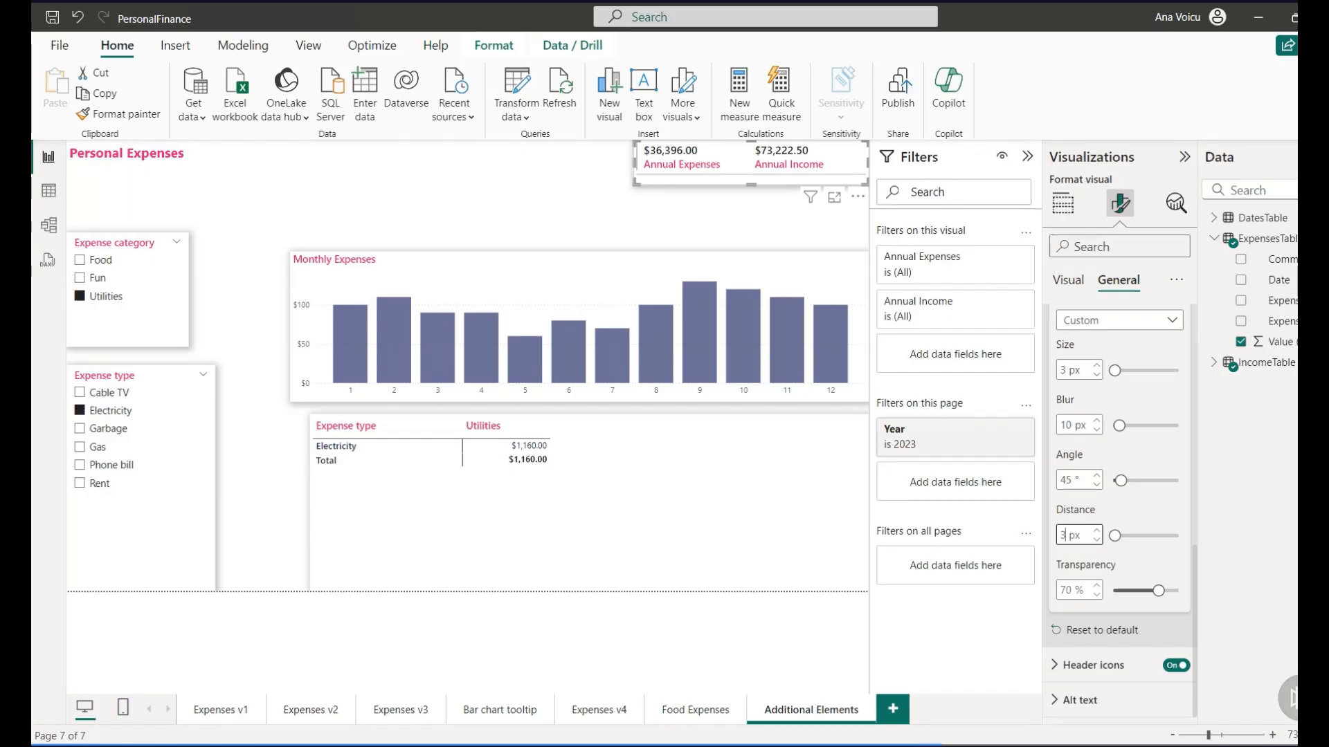
- Remove the bottom border from the Annual Expenses and Annual Income card's style
click(1068, 280)
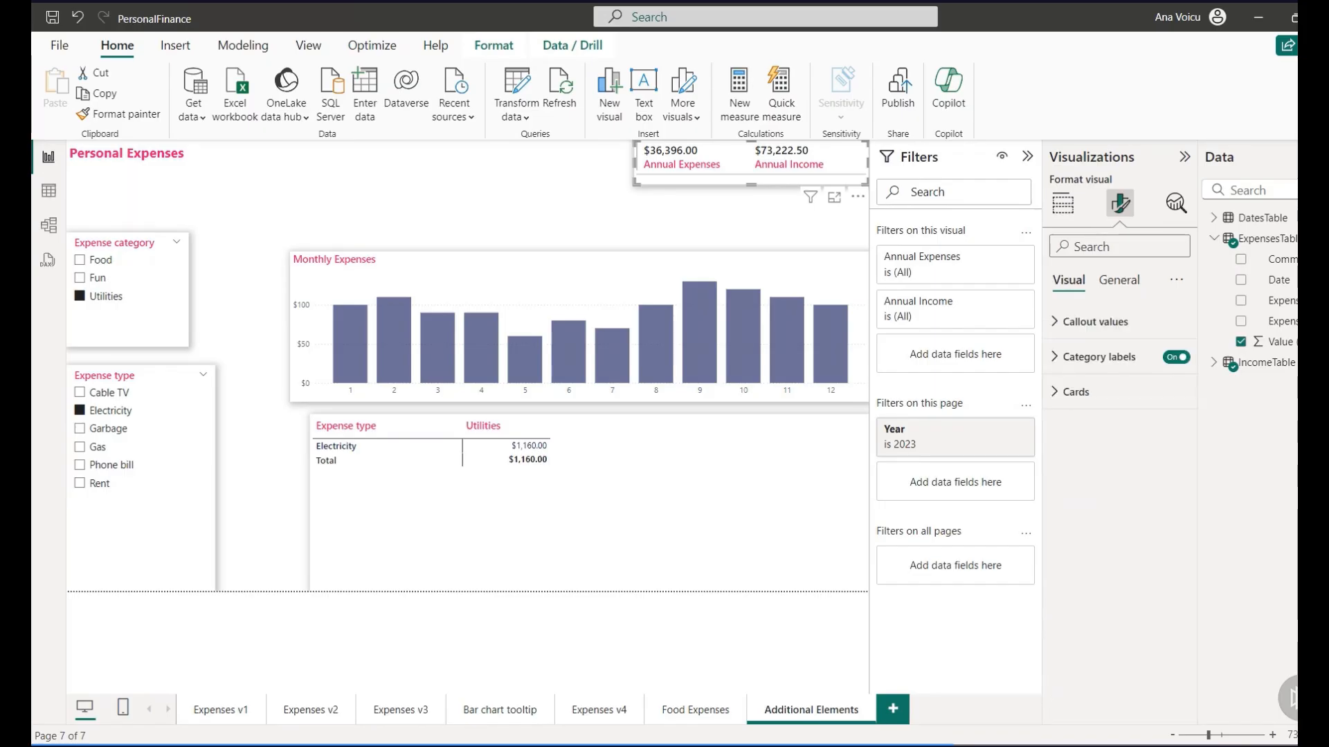
click(1076, 391)
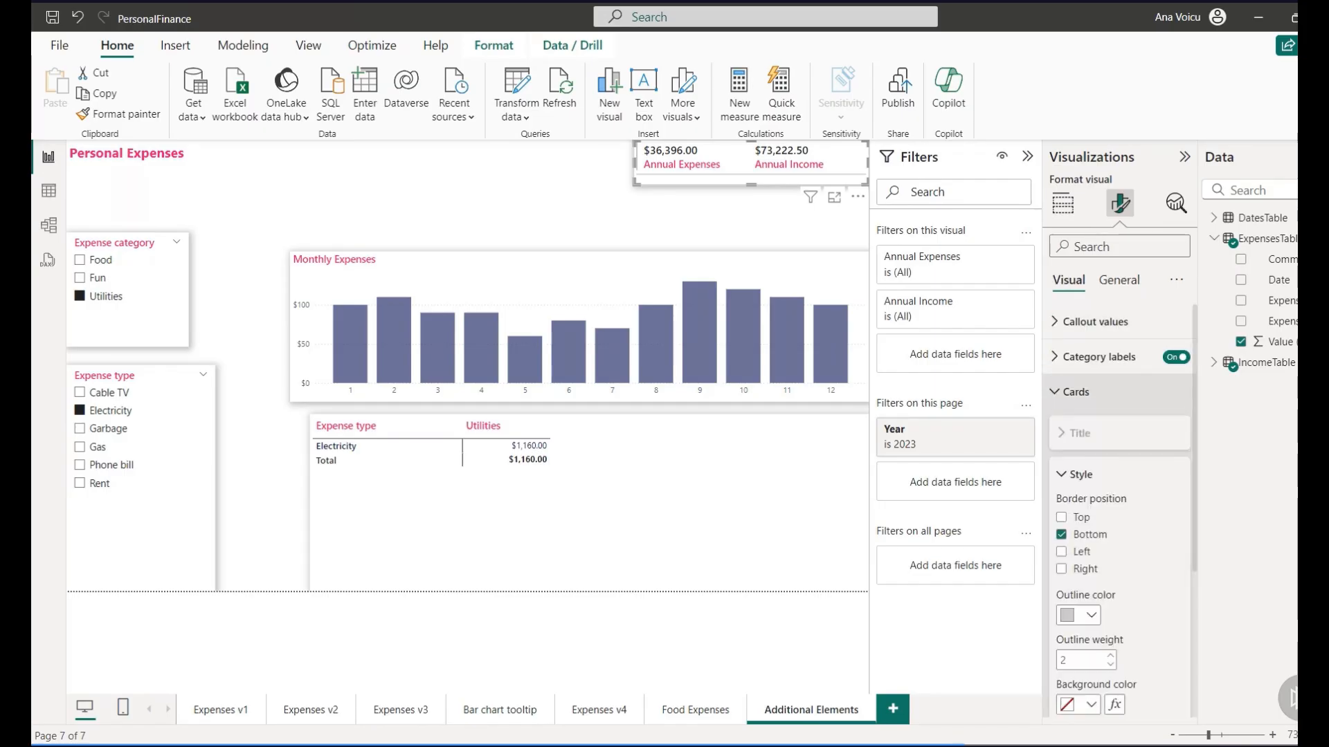
scroll(1119, 512, down, 2)
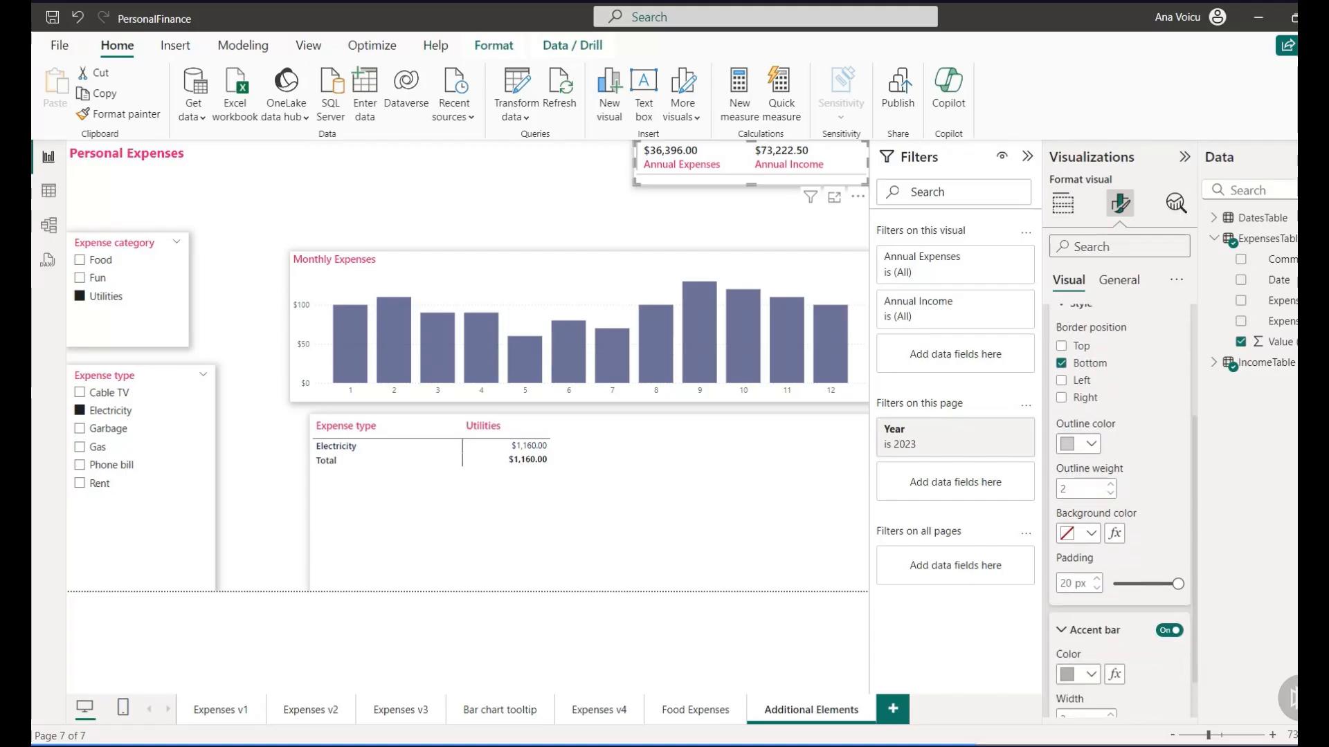
click(1062, 449)
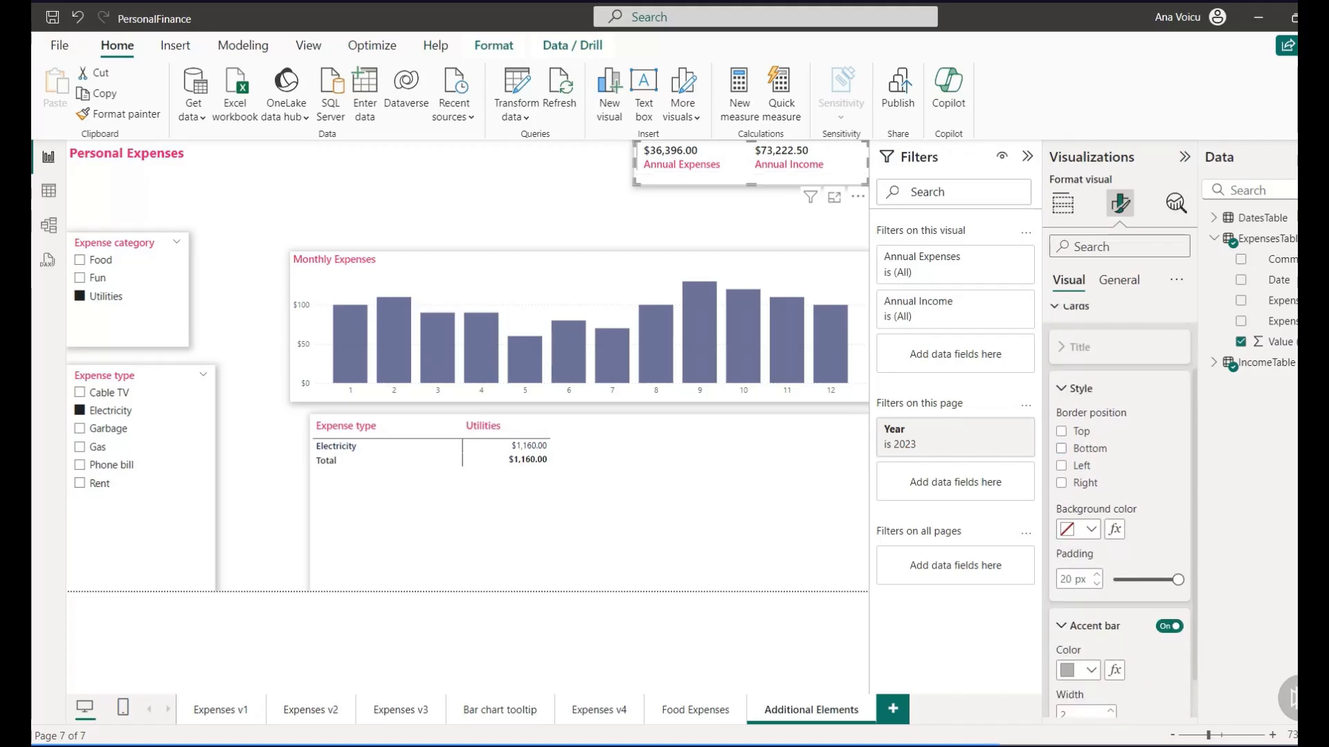
- Move the card, both slicers, the chart and the matrix slightly inward from the page edges
drag(858, 197, 839, 213)
drag(138, 325, 152, 324)
drag(145, 533, 159, 533)
drag(856, 241, 841, 220)
drag(692, 526, 656, 526)
- Resize the matrix, chart and slicers so their edges align with even gaps, and shift the Expense type slicer up
drag(563, 591, 564, 559)
drag(155, 591, 154, 566)
drag(564, 382, 563, 400)
drag(203, 289, 229, 289)
drag(160, 533, 159, 526)
click(450, 644)
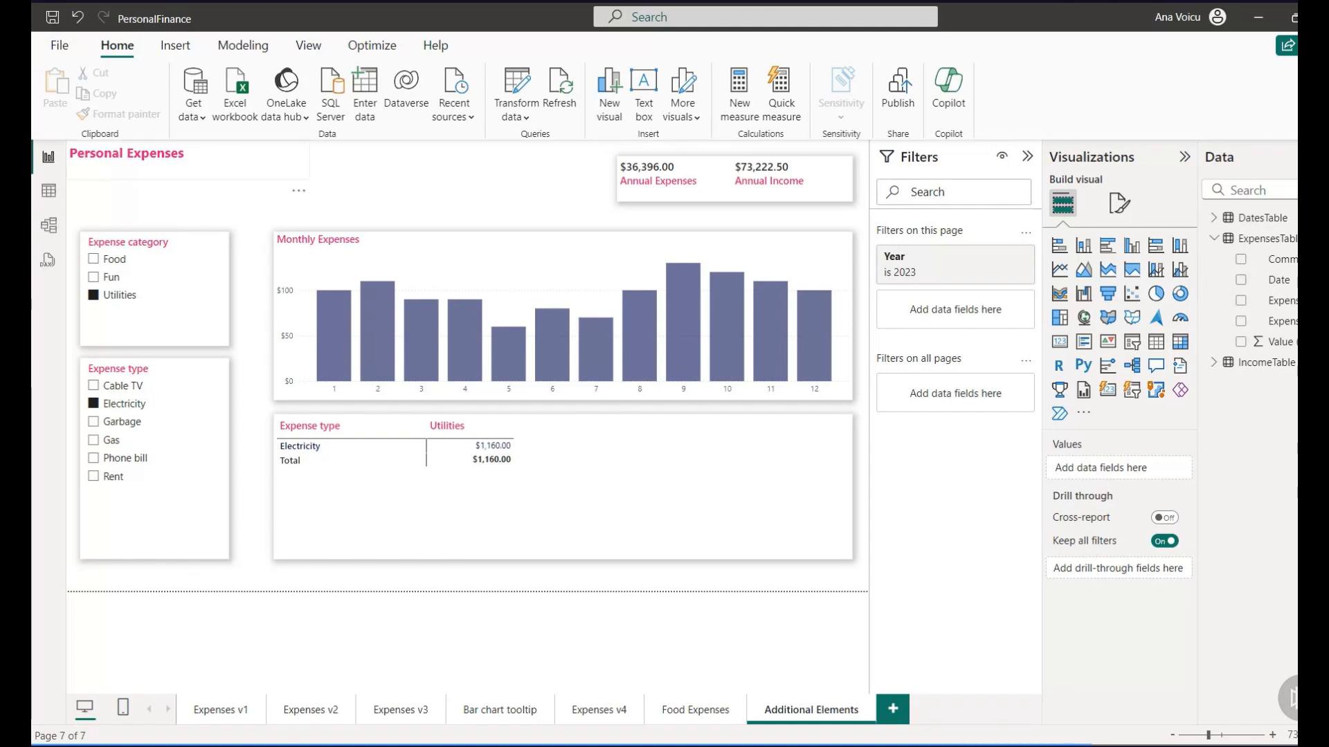
- Insert the Wired Brain Coffee logo image on the page and shrink it to a small thumbnail
click(175, 46)
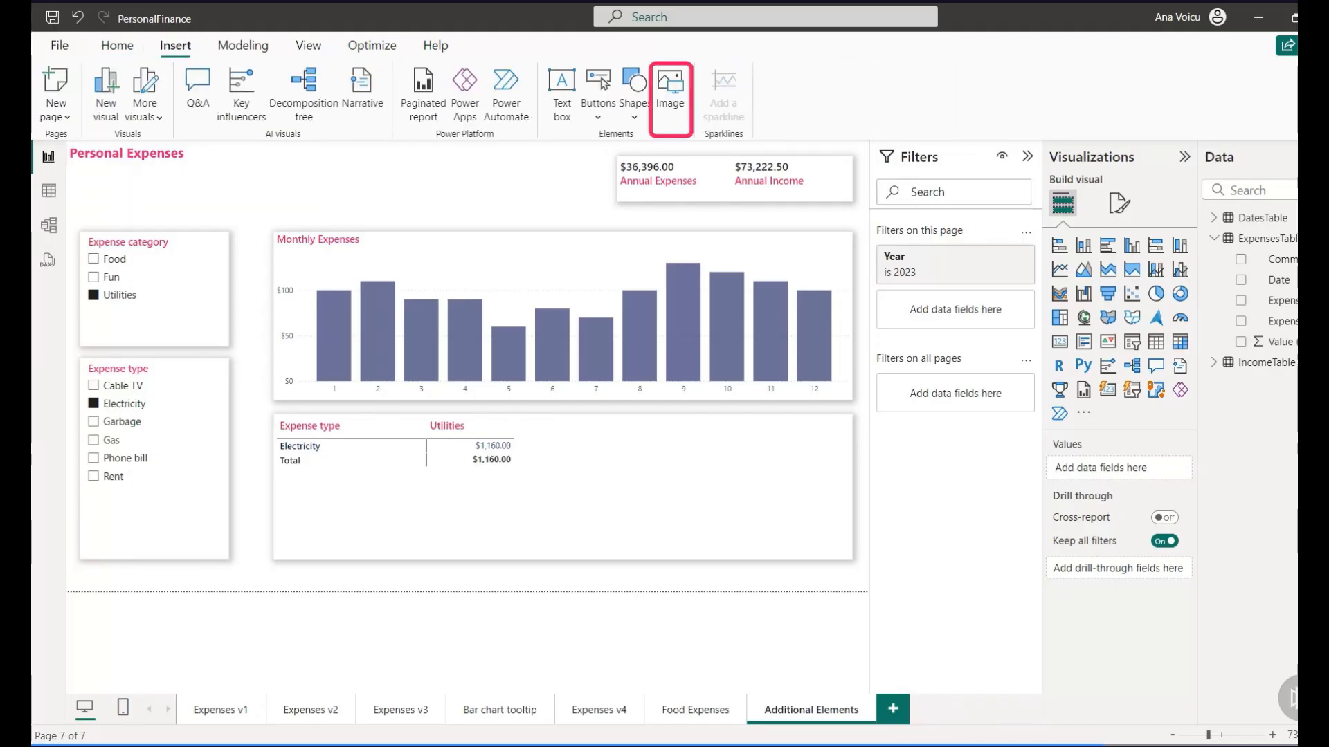
click(670, 90)
click(381, 140)
click(890, 626)
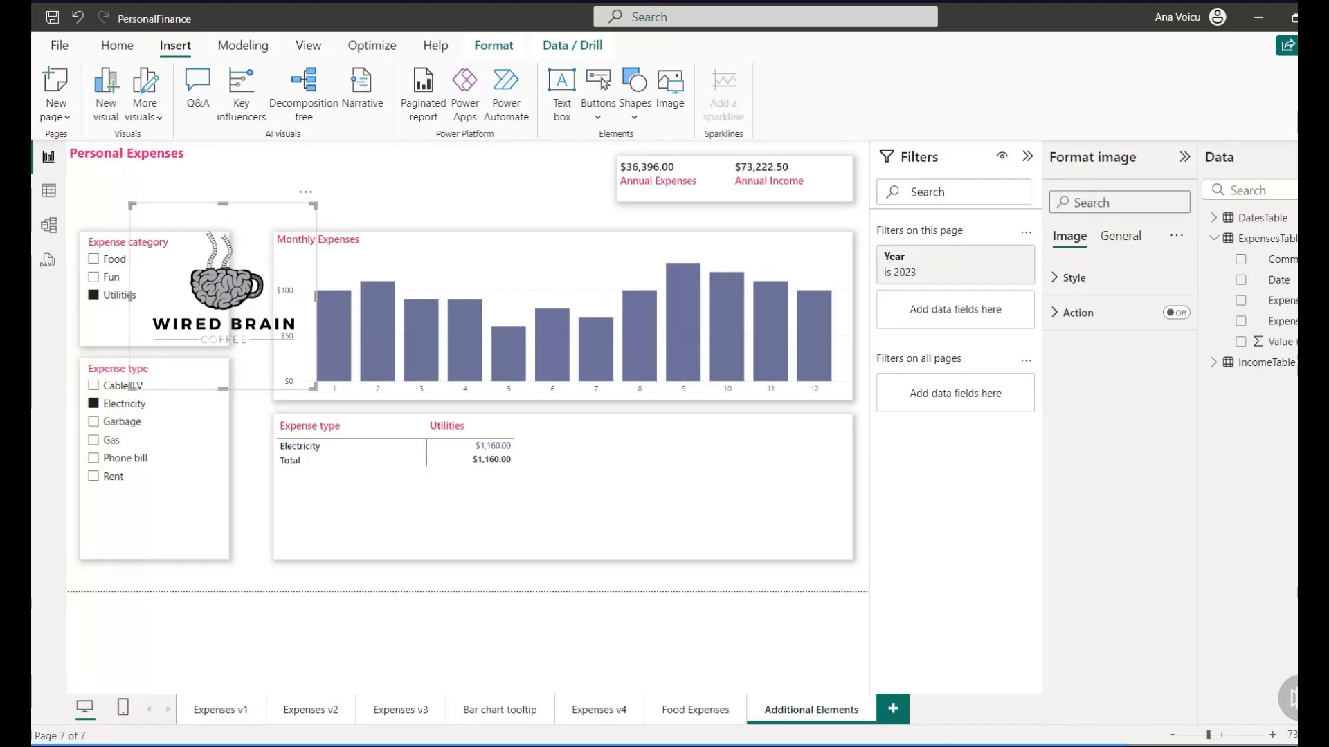
drag(315, 388, 174, 248)
- Place the logo in the page's upper-left corner and align the Personal Expenses title beside it
drag(221, 166, 301, 166)
drag(153, 225, 104, 163)
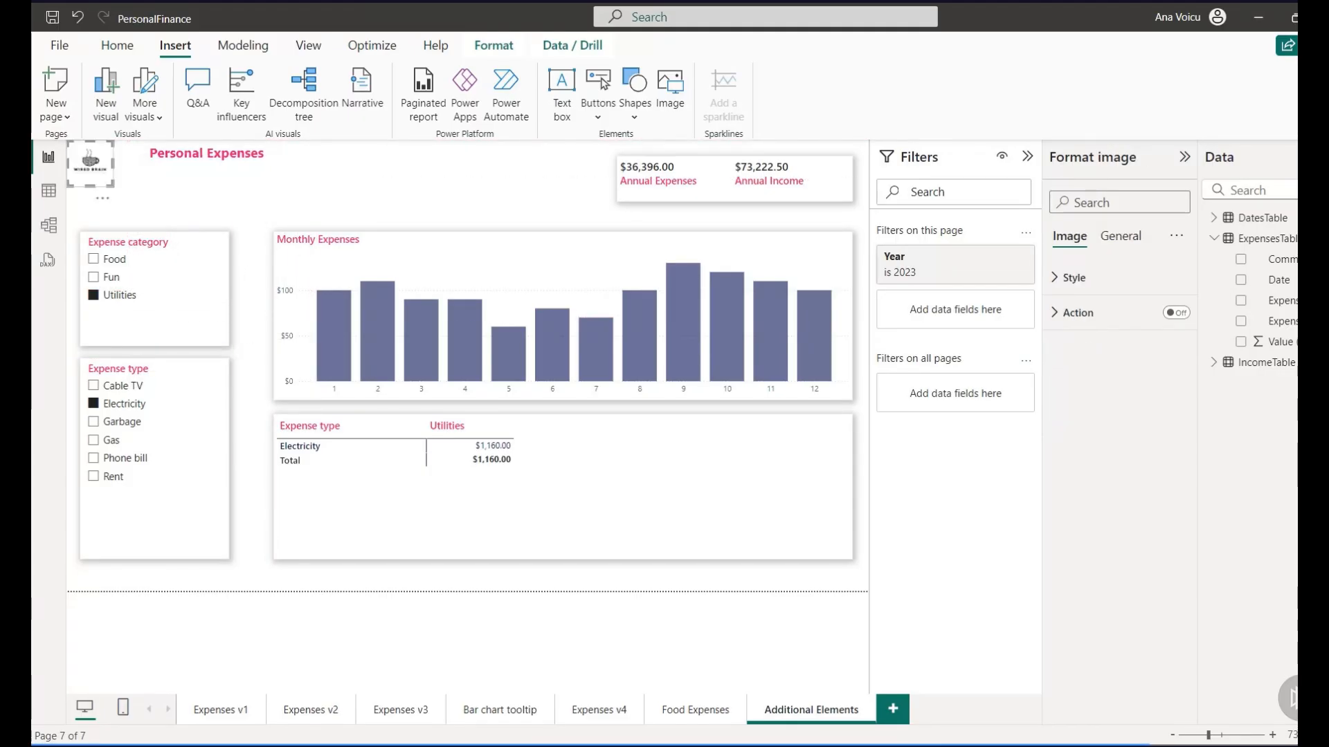
click(450, 197)
click(277, 153)
drag(277, 144, 268, 155)
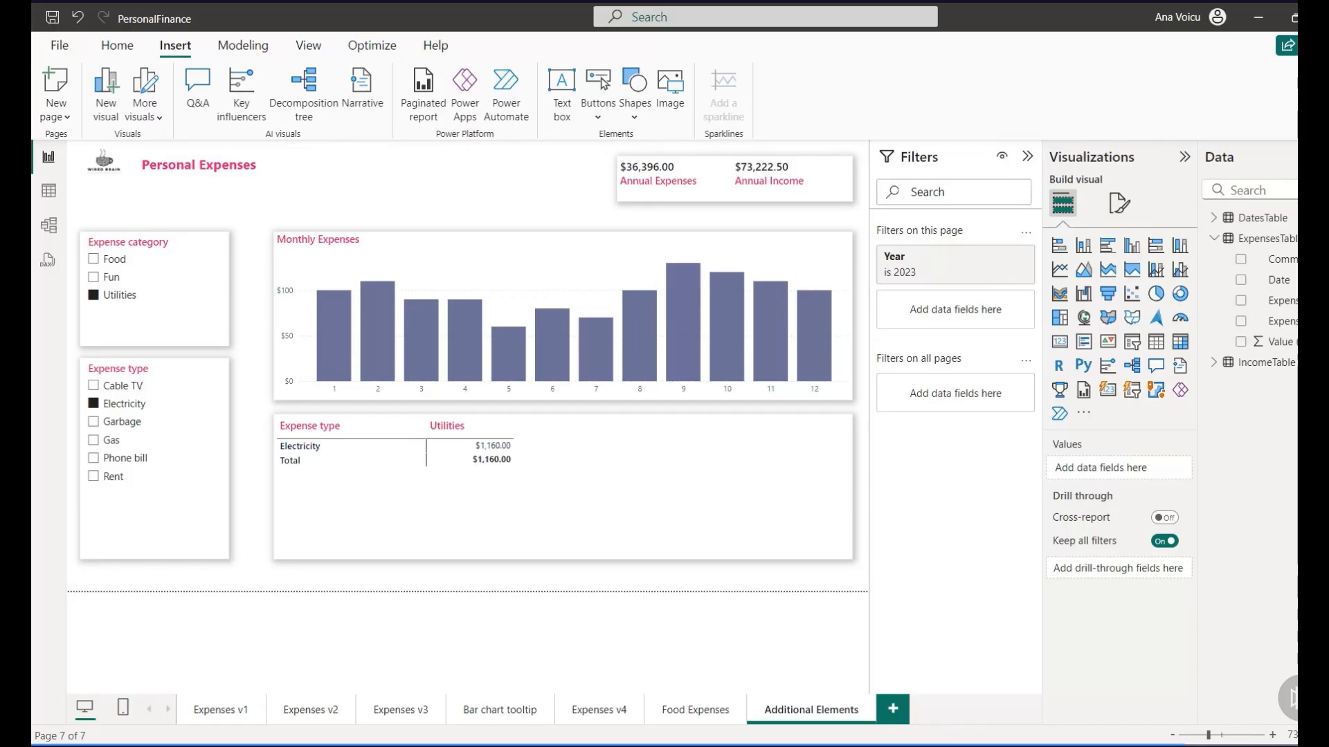
- Review the Expenses v4 page and duplicate the Additional Elements page, naming the copy General Expenses
click(600, 710)
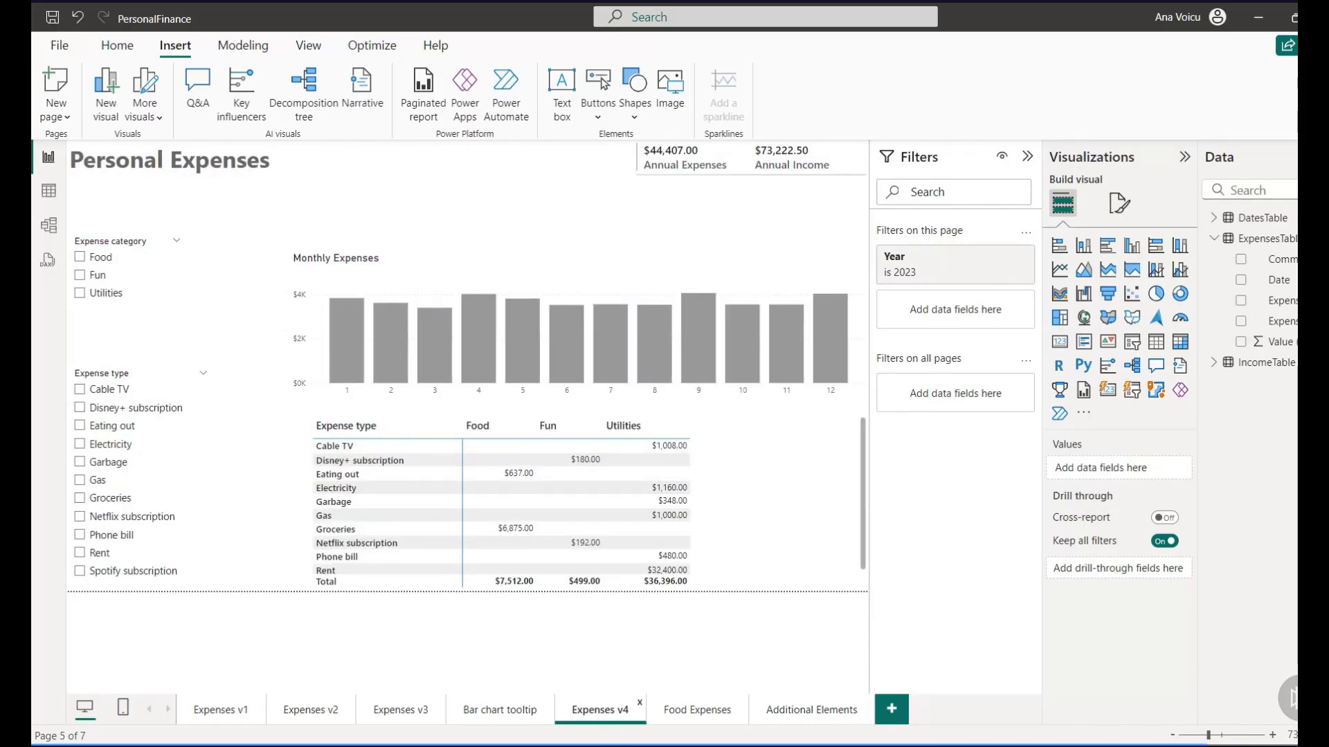
click(811, 710)
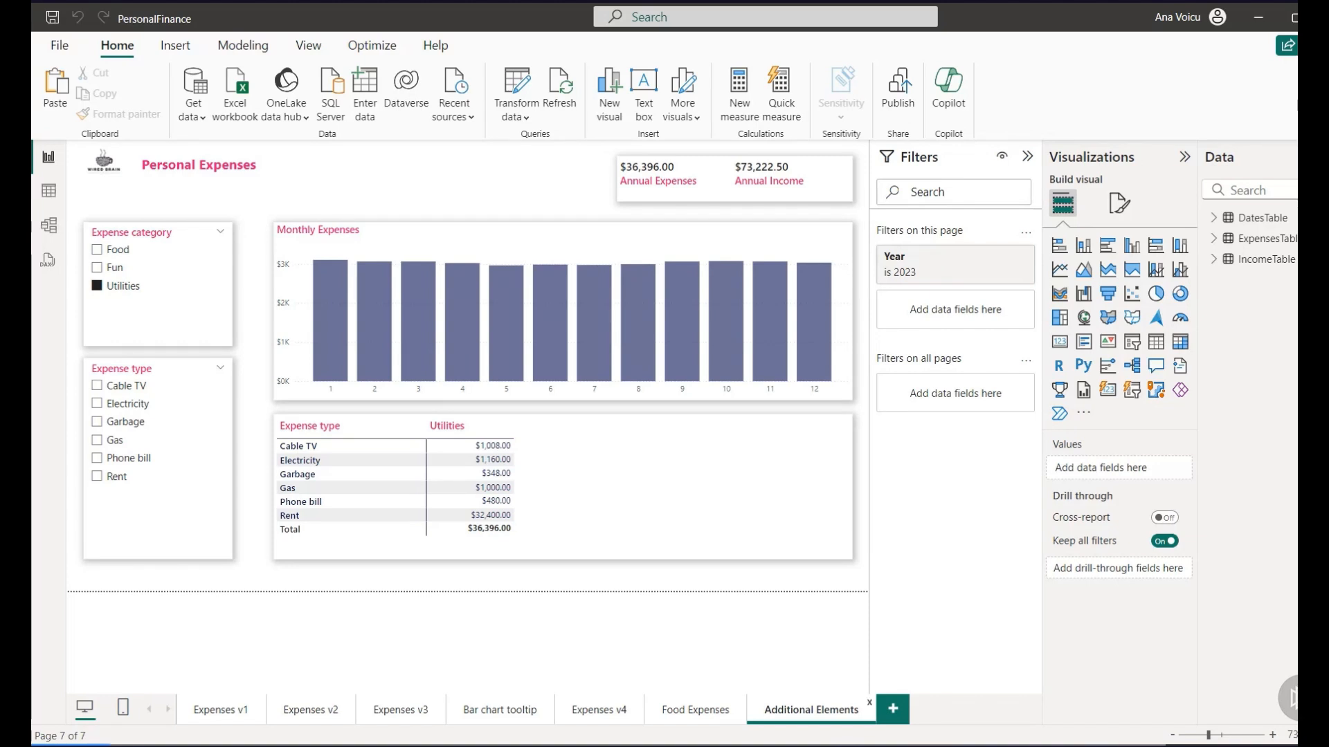
right_click(813, 709)
click(855, 618)
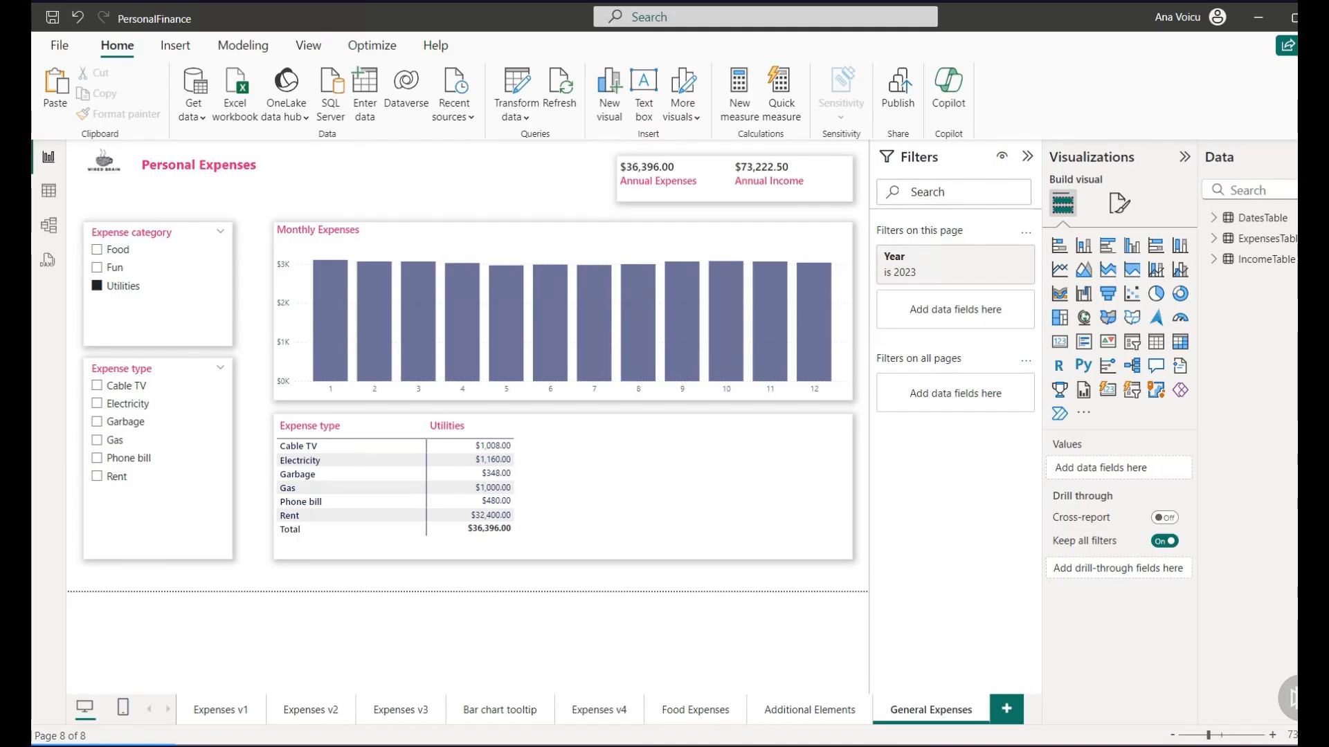
- Insert a rounded rectangle, lengthen it down past the slicers and set its rounded corners to 20%
click(175, 45)
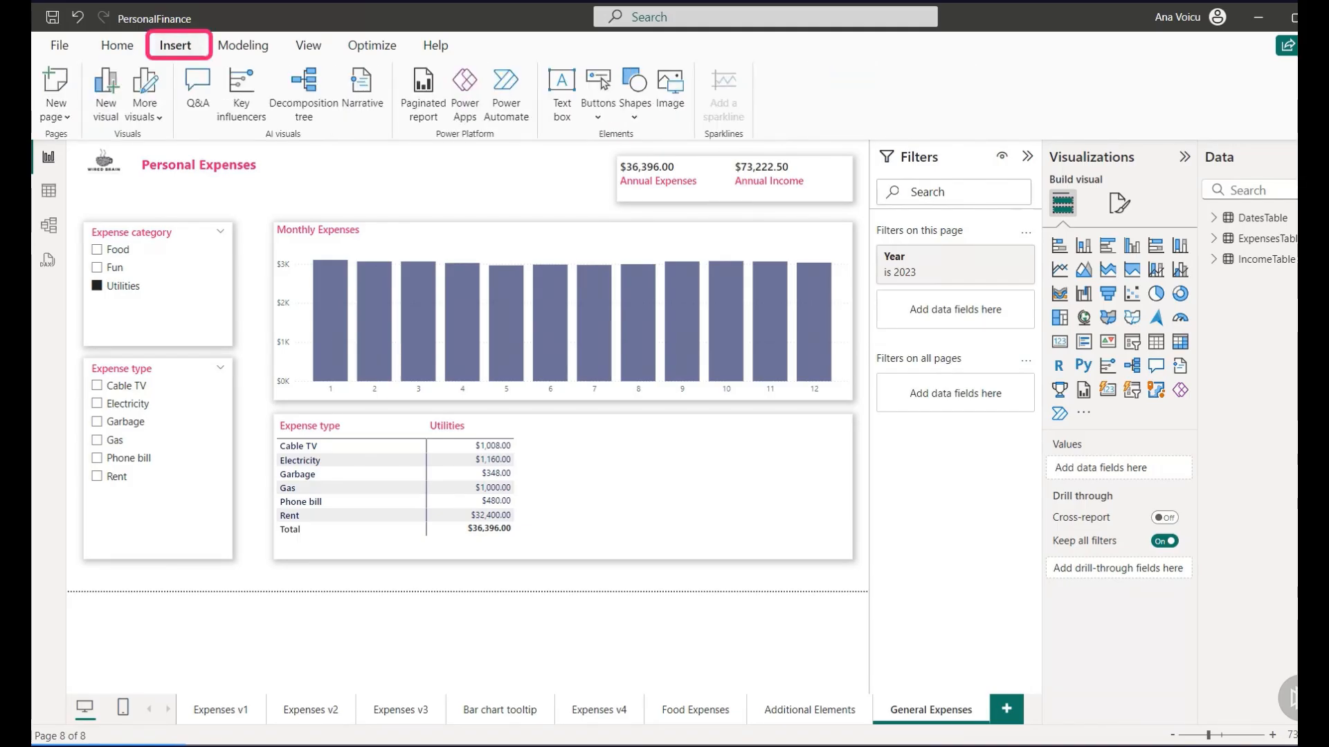
click(635, 96)
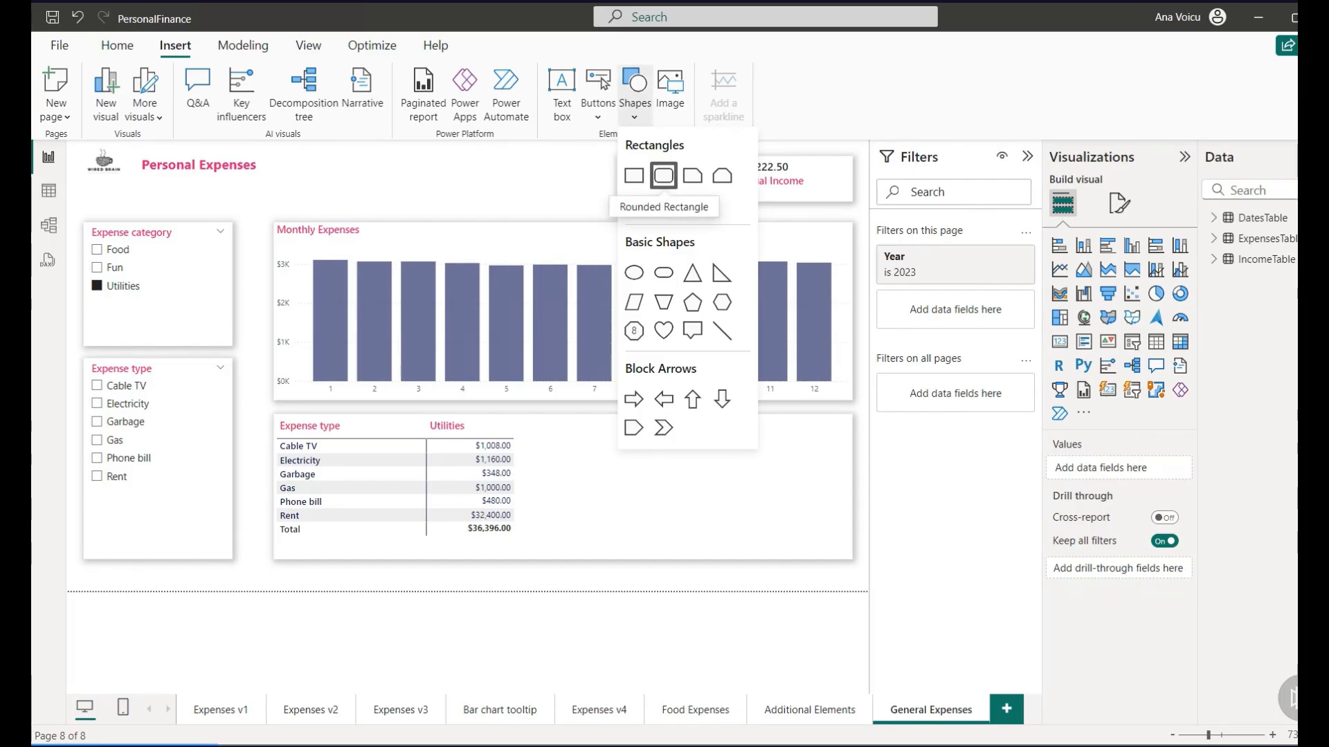
click(663, 176)
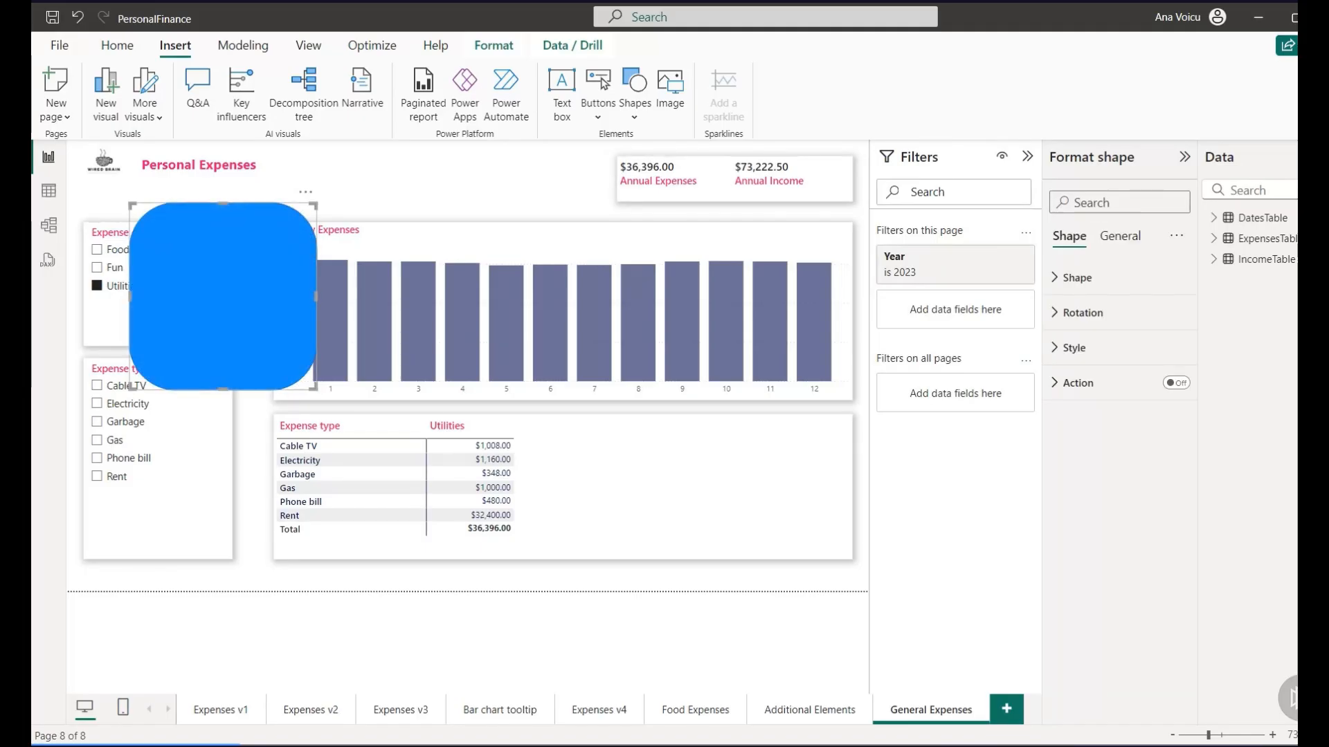
drag(222, 389, 223, 580)
click(1076, 277)
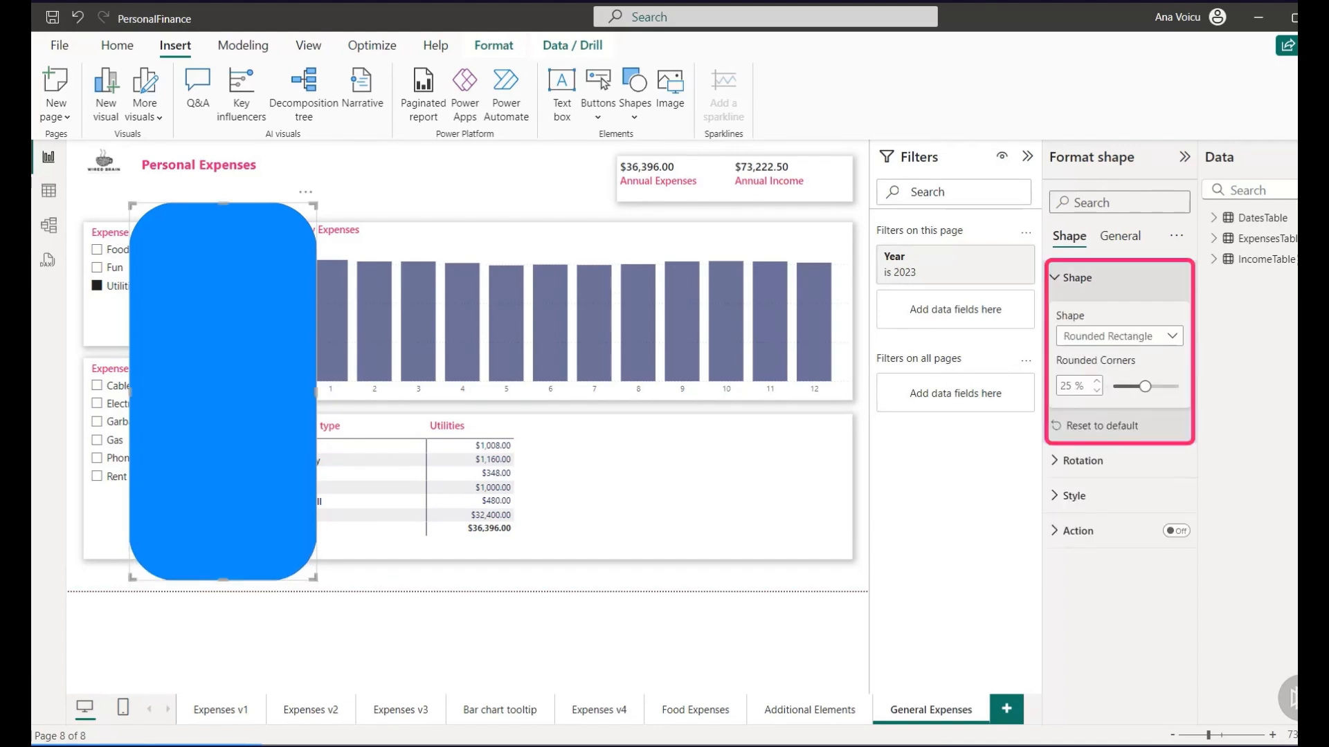
drag(1146, 386, 1138, 386)
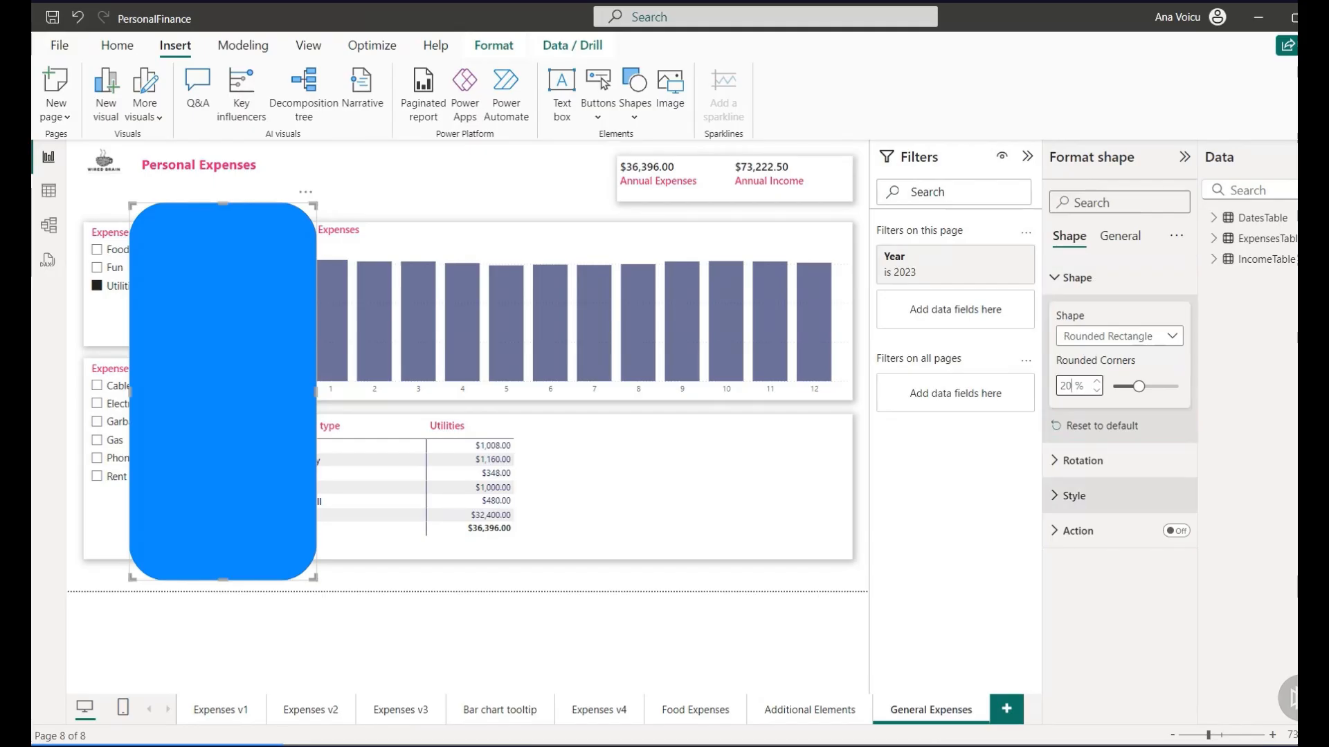
- Give the rounded rectangle a black fill with 45% transparency and turn off its border
click(1074, 495)
click(1091, 581)
click(1107, 305)
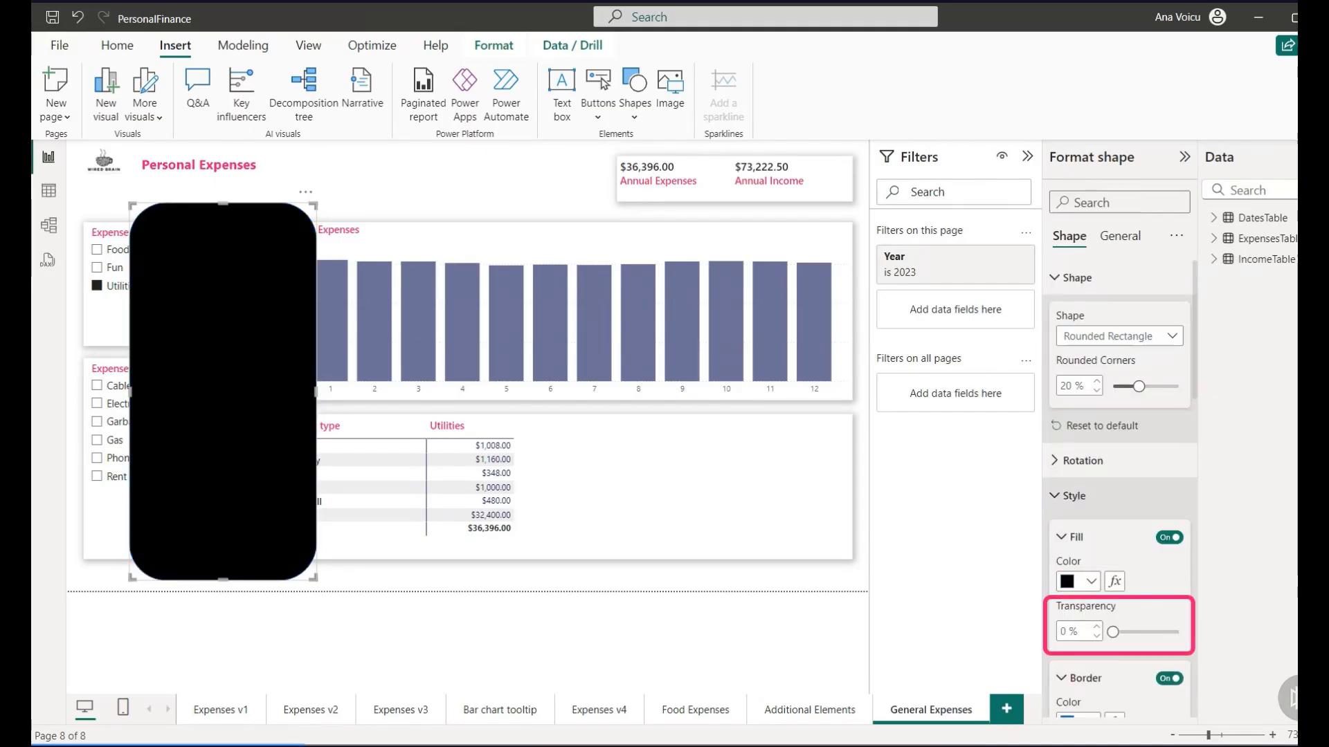
double_click(1064, 631)
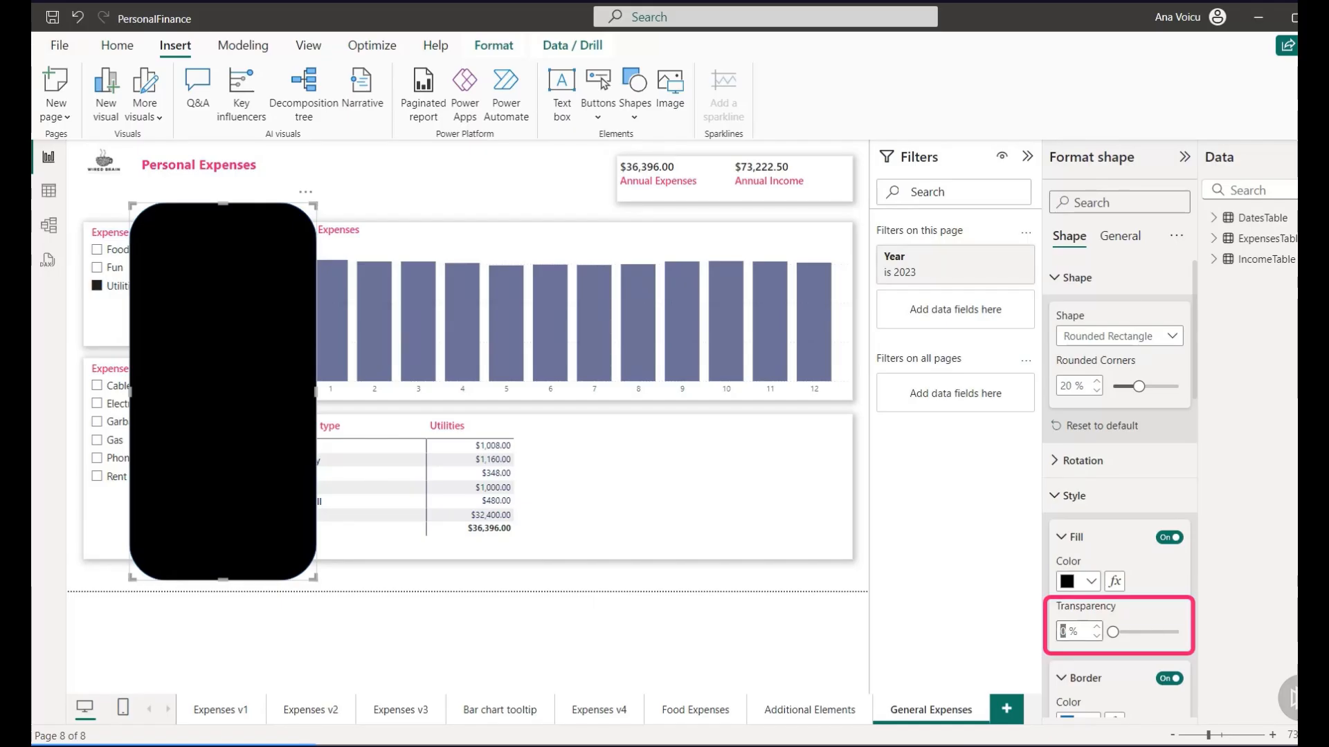
text(45)
scroll(1120, 485, down, 2)
click(1170, 506)
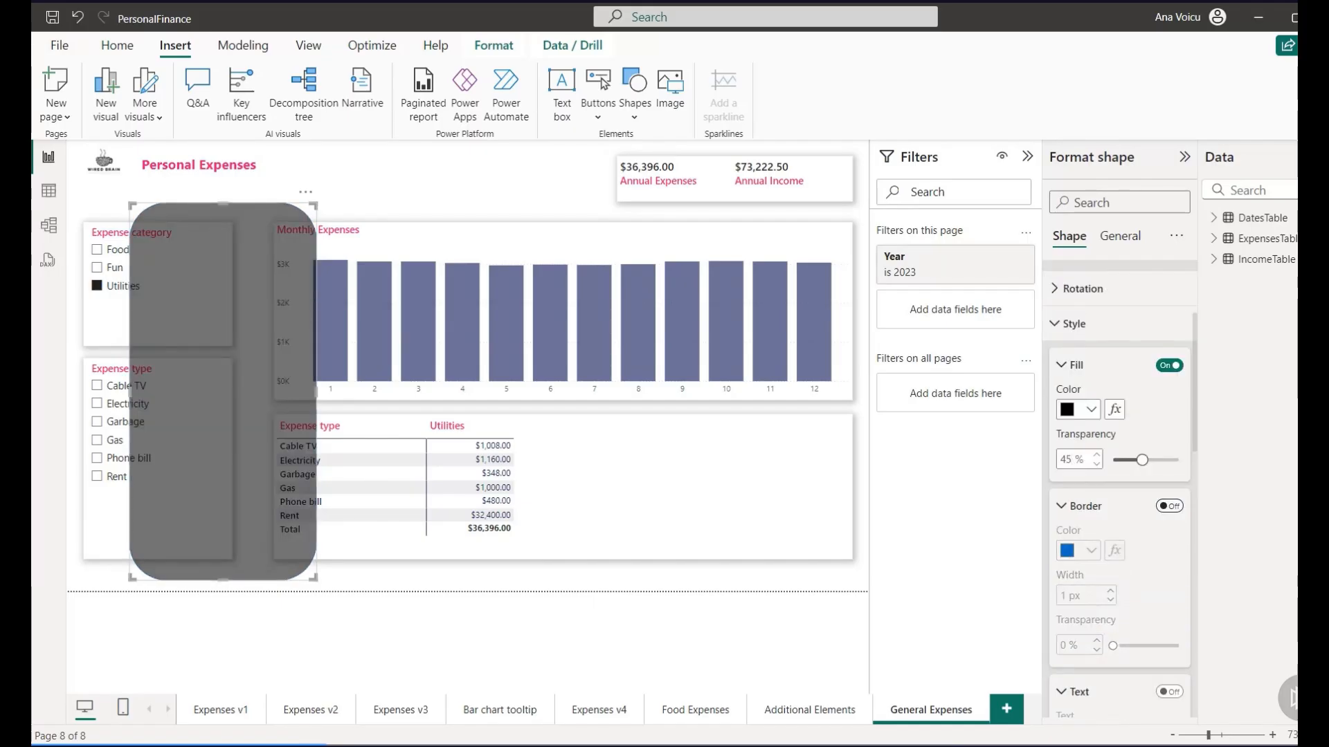
- Send the rounded rectangle to the back and move and narrow it to frame the two slicers
click(494, 46)
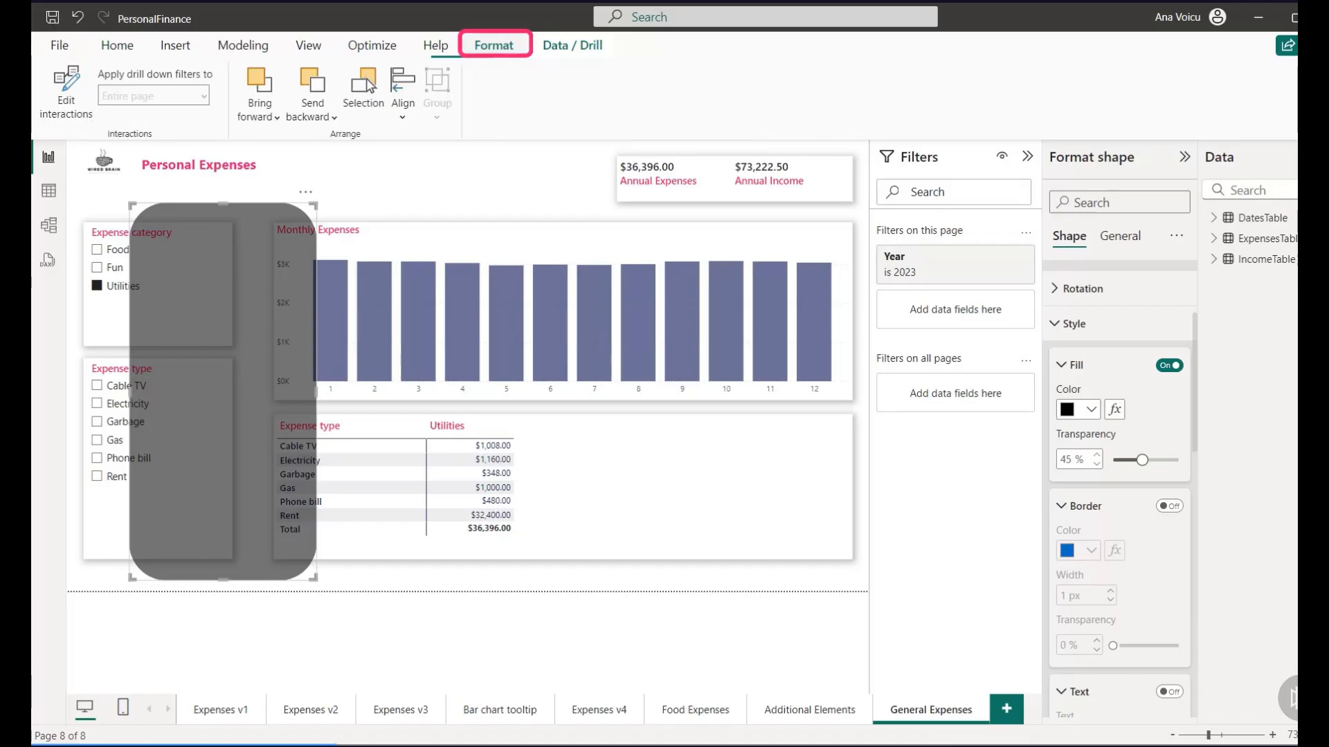
click(313, 110)
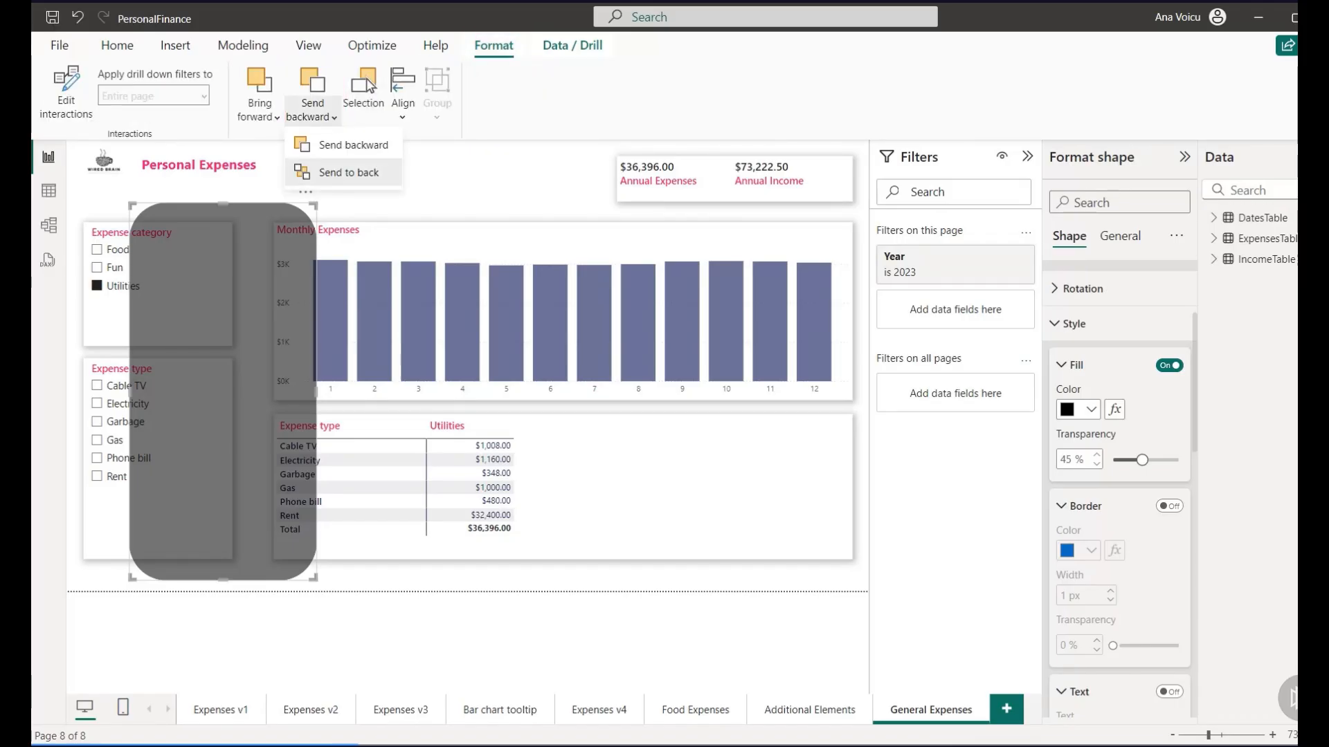
click(348, 173)
drag(236, 311, 180, 312)
drag(261, 391, 244, 391)
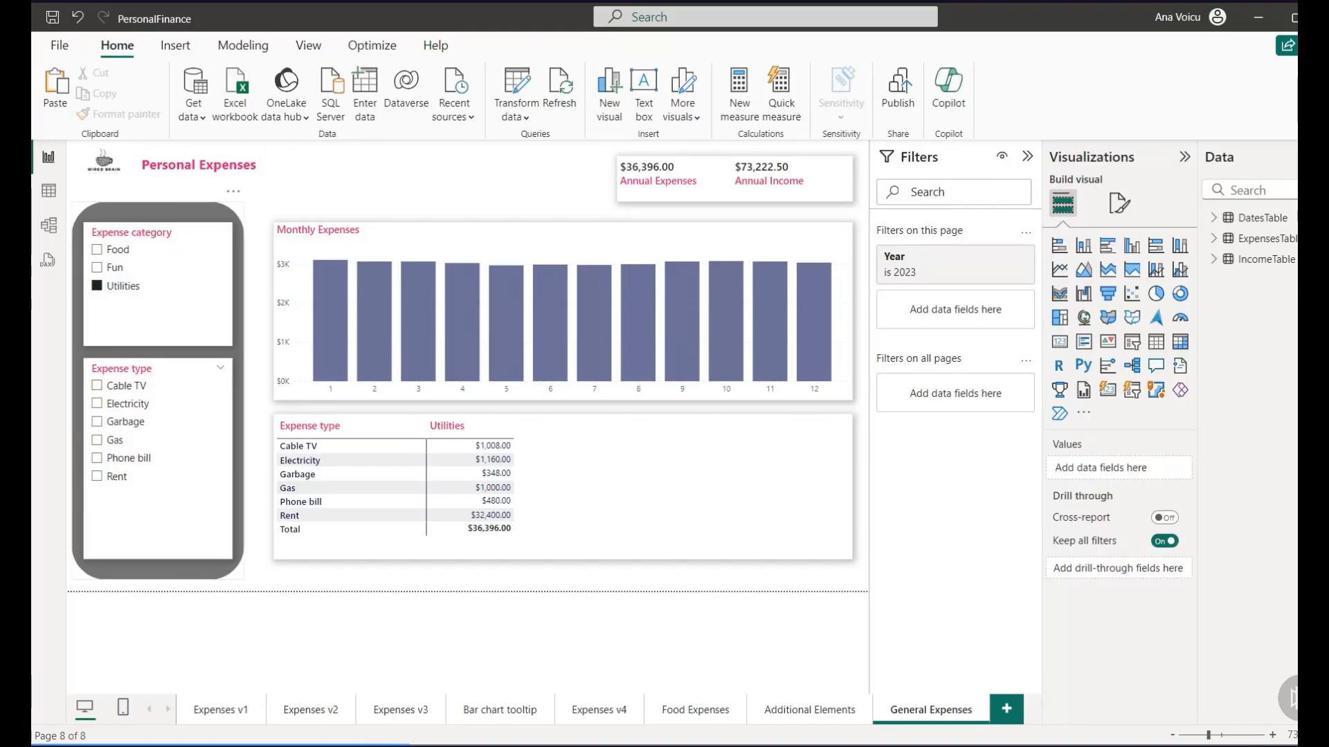
- Copy the slicer backdrop and stretch the copy behind the chart and matrix, with 10% rounded corners and a pink fill
click(158, 213)
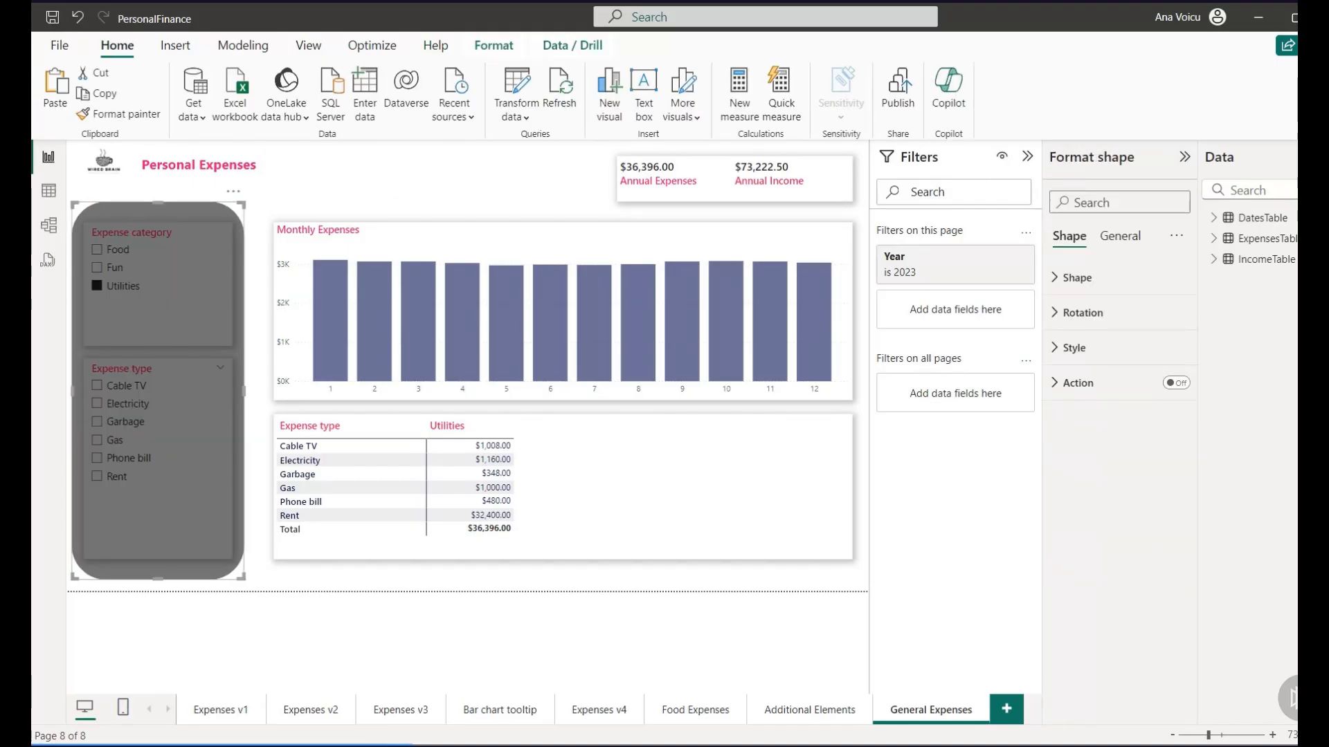
key(ctrl+c)
key(ctrl+v)
drag(434, 391, 863, 391)
key(Right)
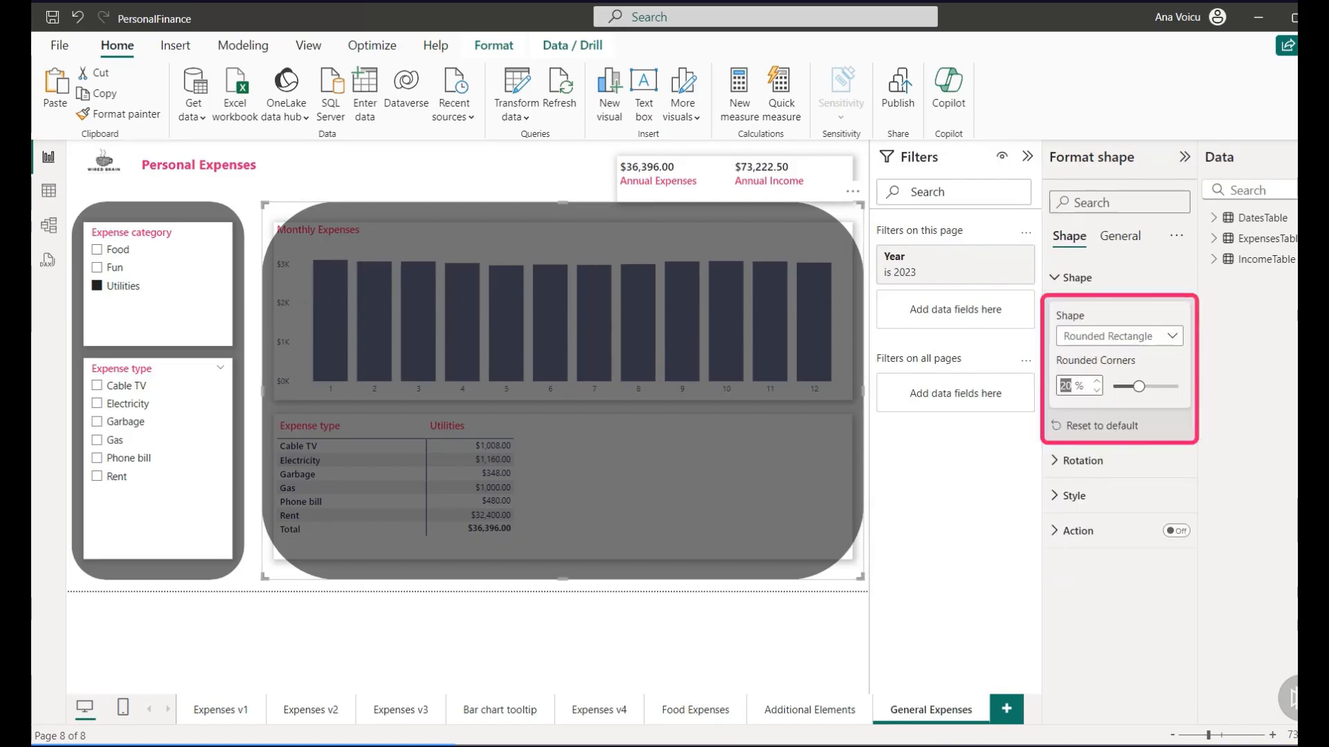
text(10)
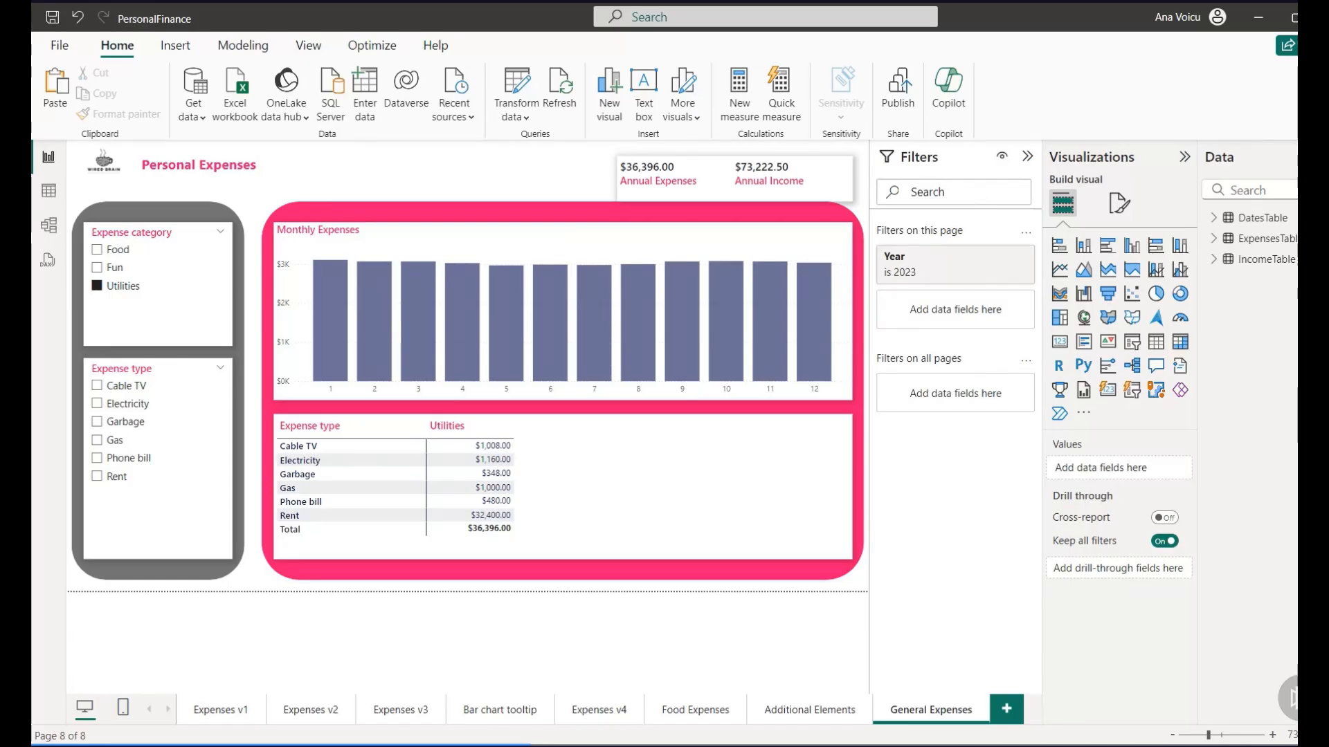
- Shift the Annual Expenses and Annual Income card slightly inward and down, and compare the page with Expenses v4 and Additional Elements
drag(734, 178, 701, 186)
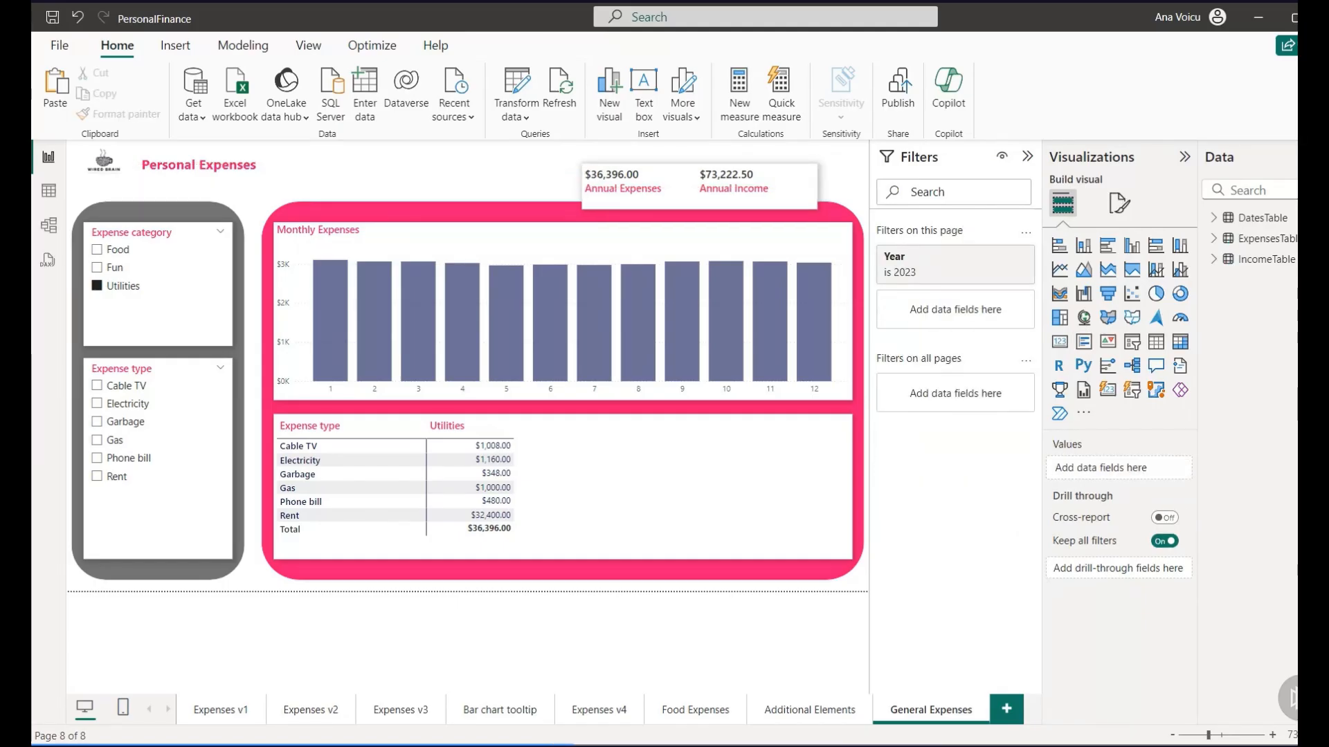
click(600, 709)
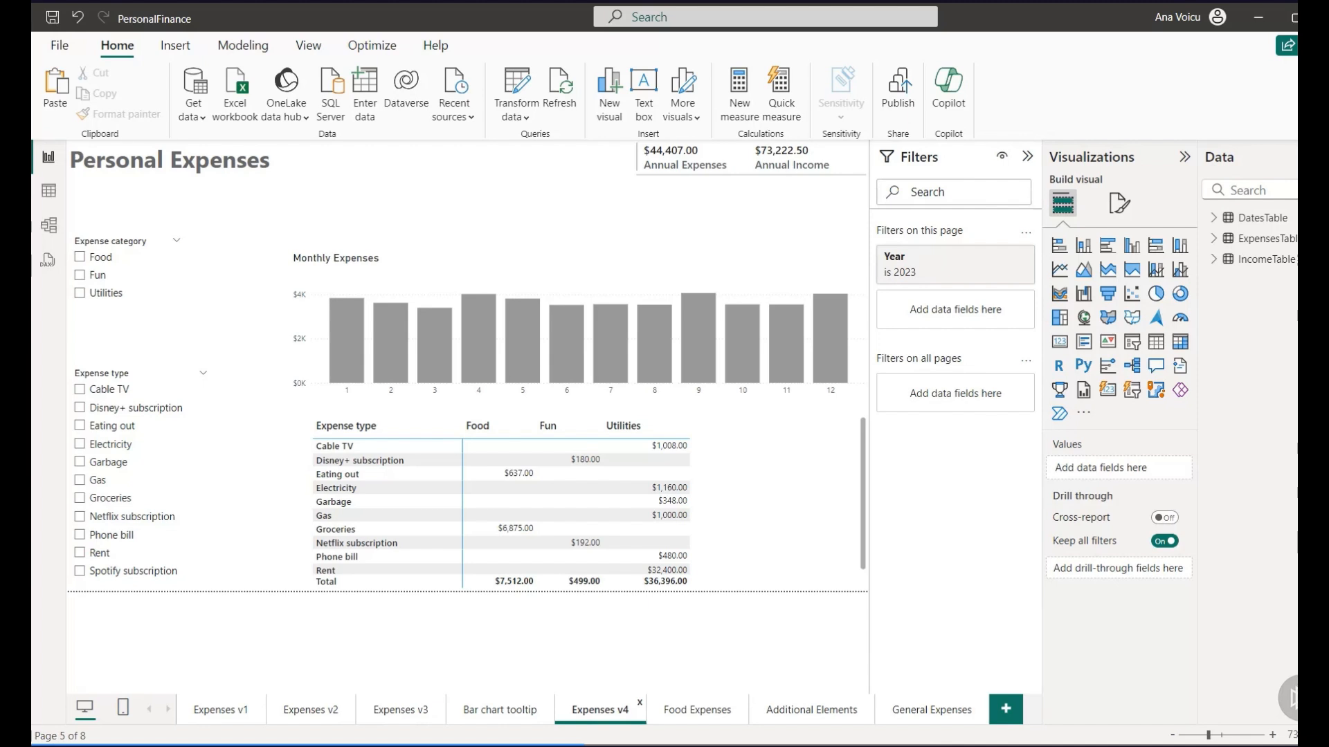
click(811, 710)
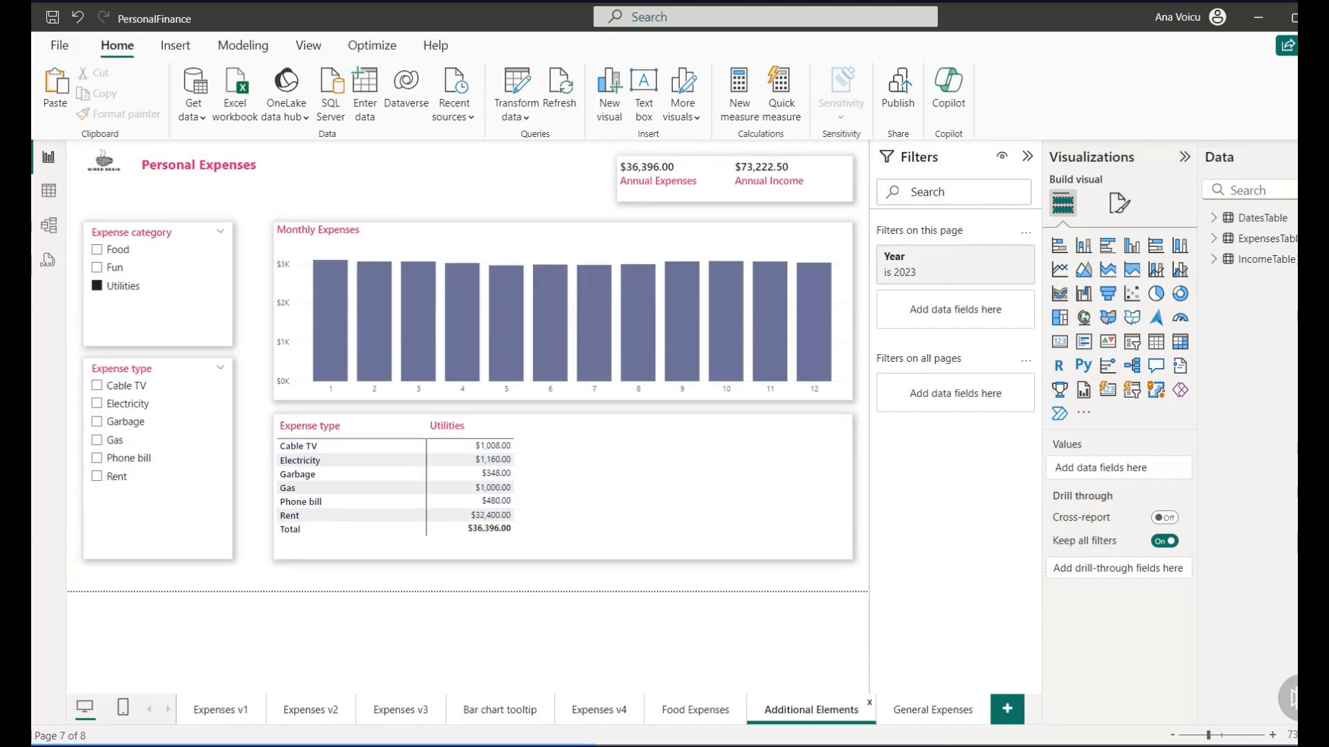
click(933, 710)
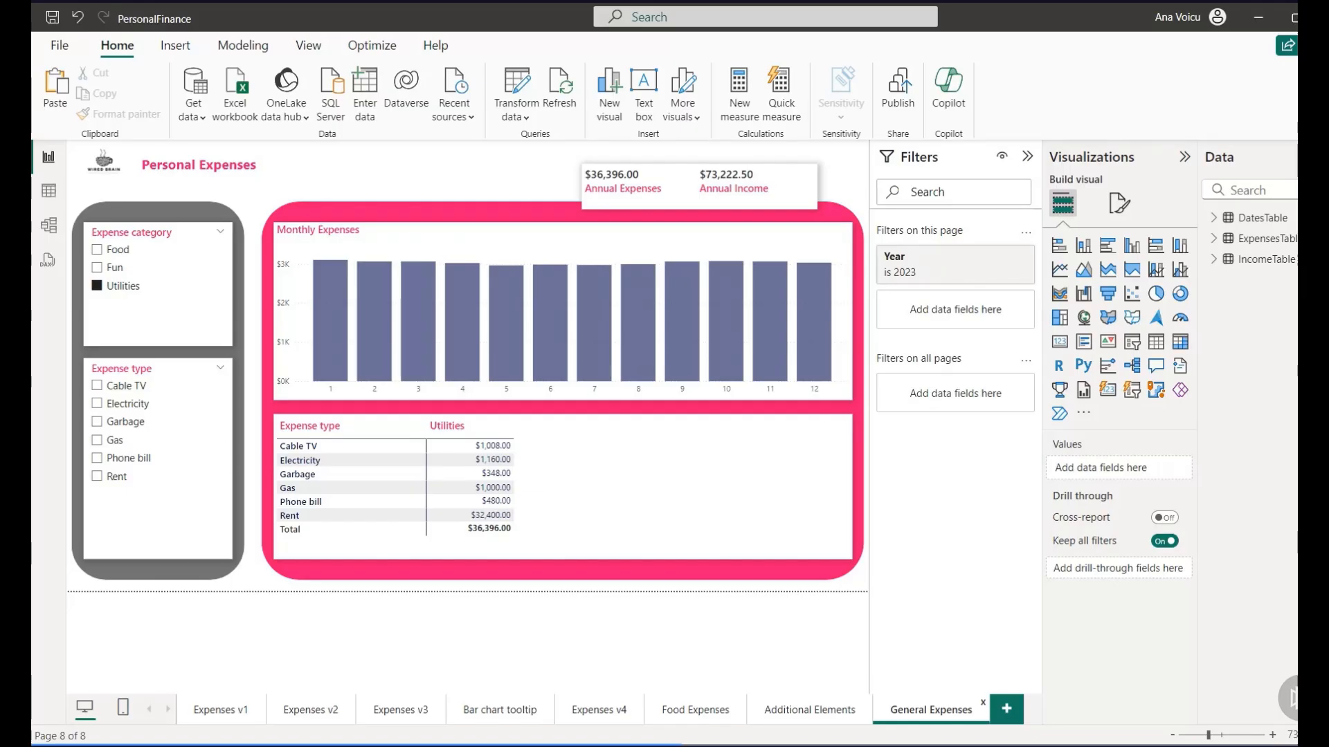
- Duplicate the General Expenses page, rename the copy Food and change its title text to Food
right_click(931, 709)
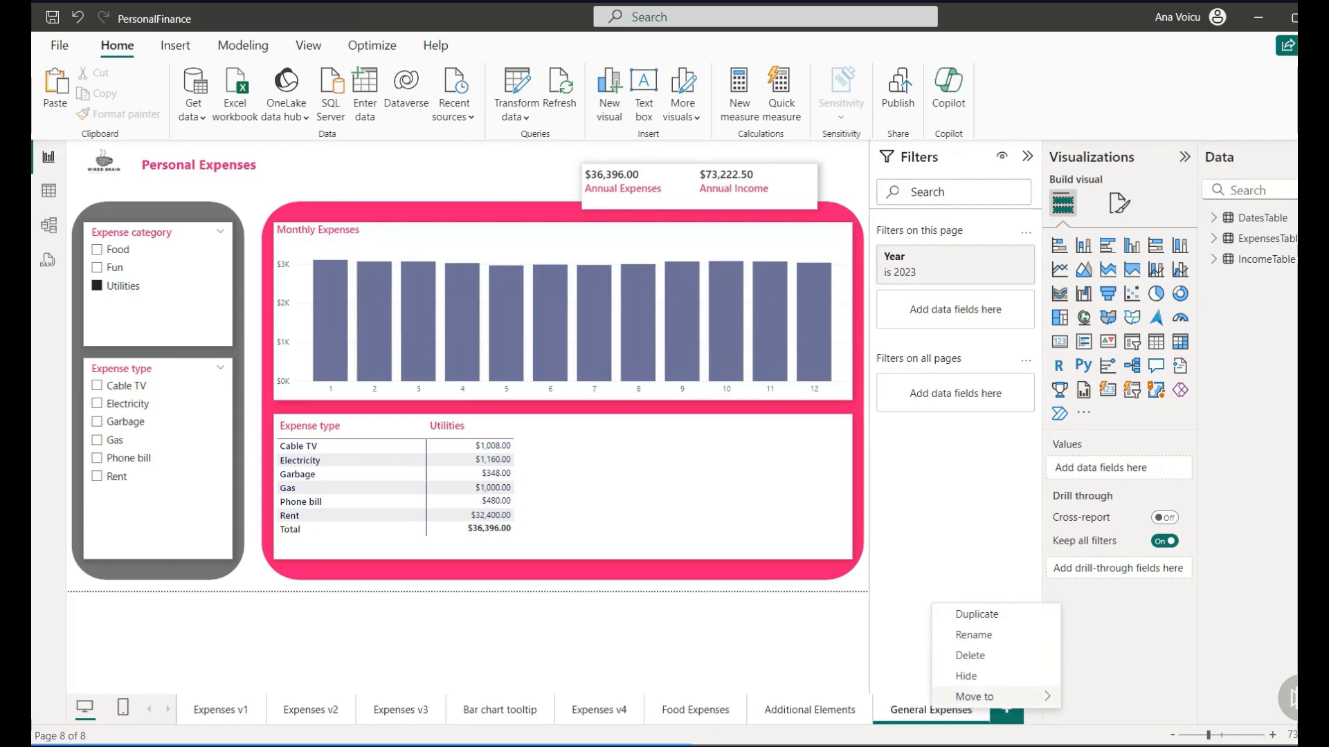
click(969, 613)
double_click(920, 709)
text(Food)
key(Return)
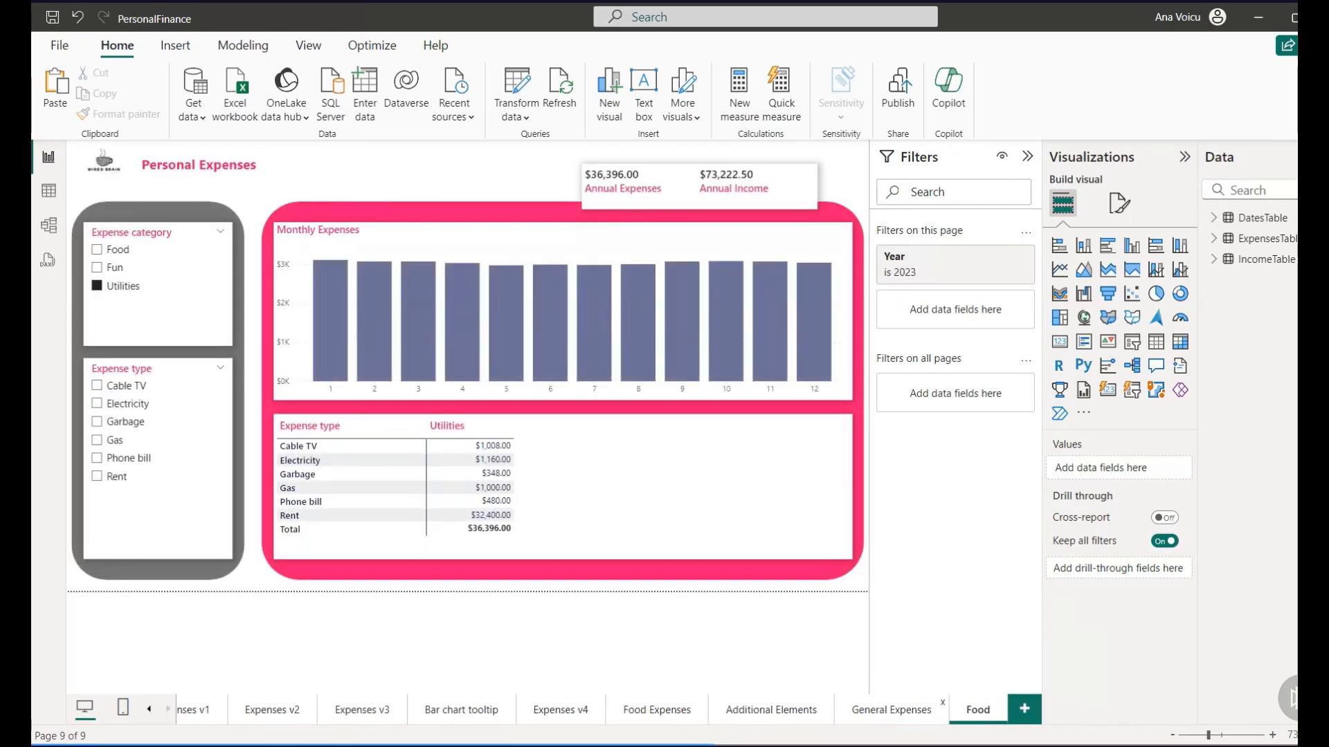
triple_click(198, 165)
text(Food)
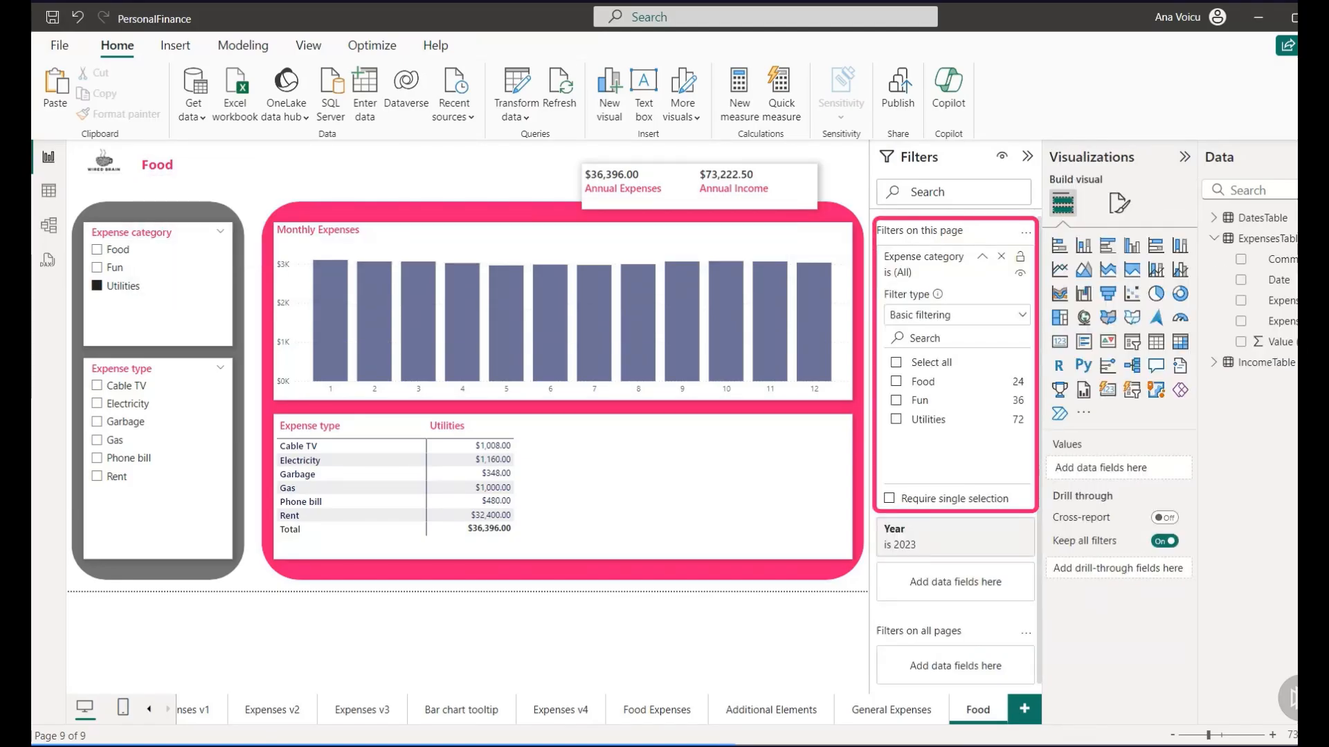
- Filter the page to the Food expense category and remove the Expense category slicer, moving the Expense type slicer into its place
click(896, 382)
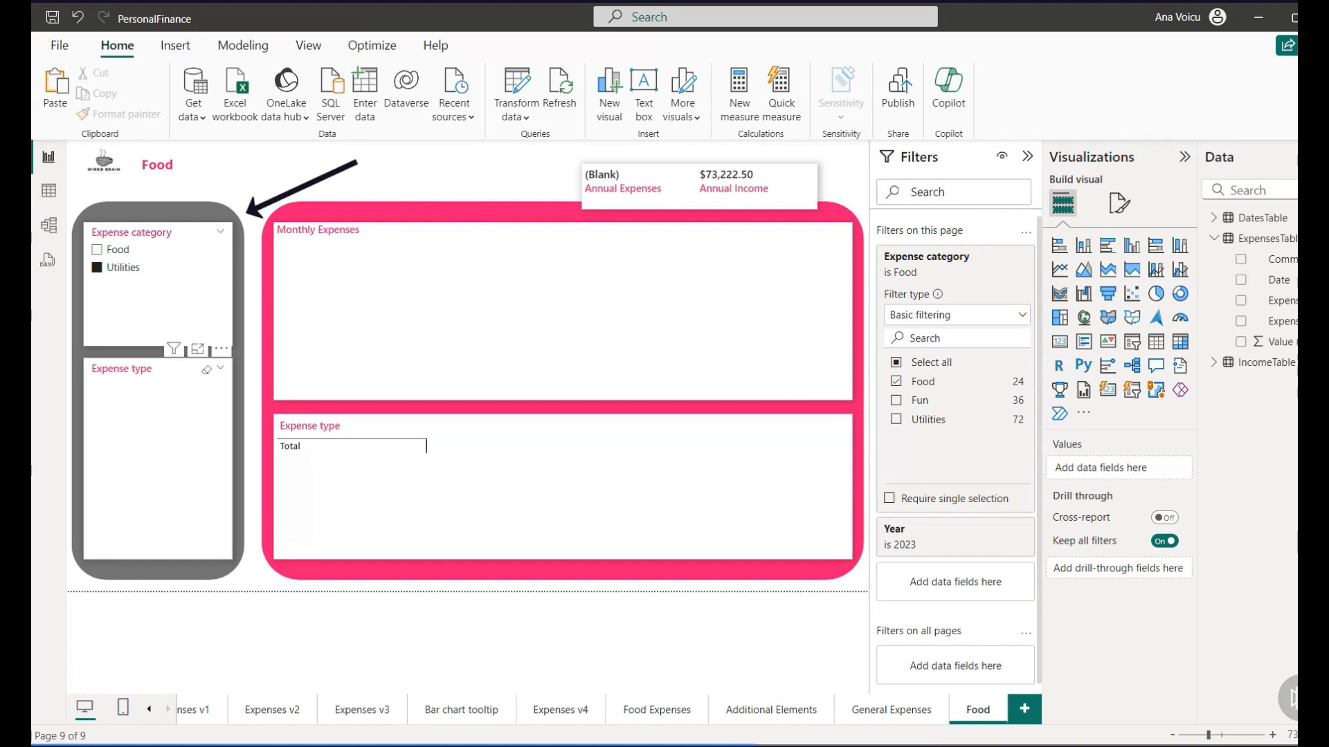
click(222, 212)
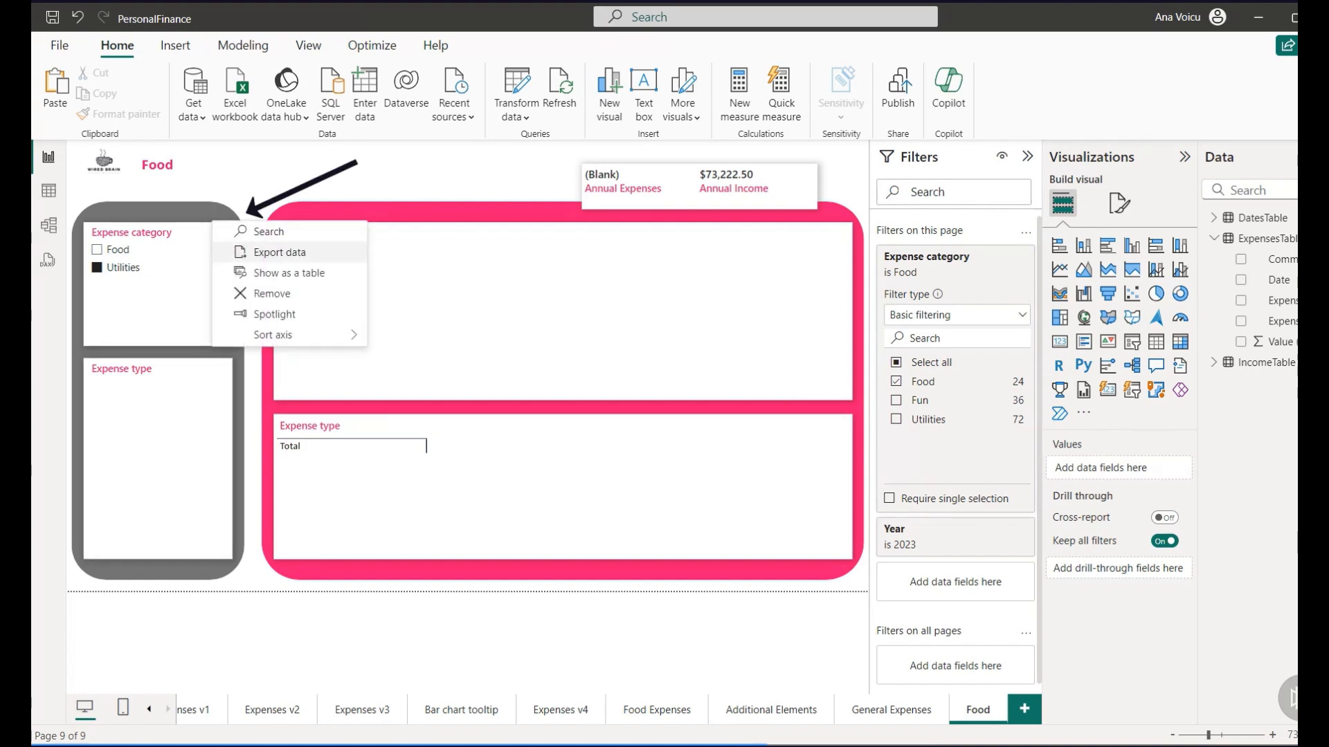
click(272, 294)
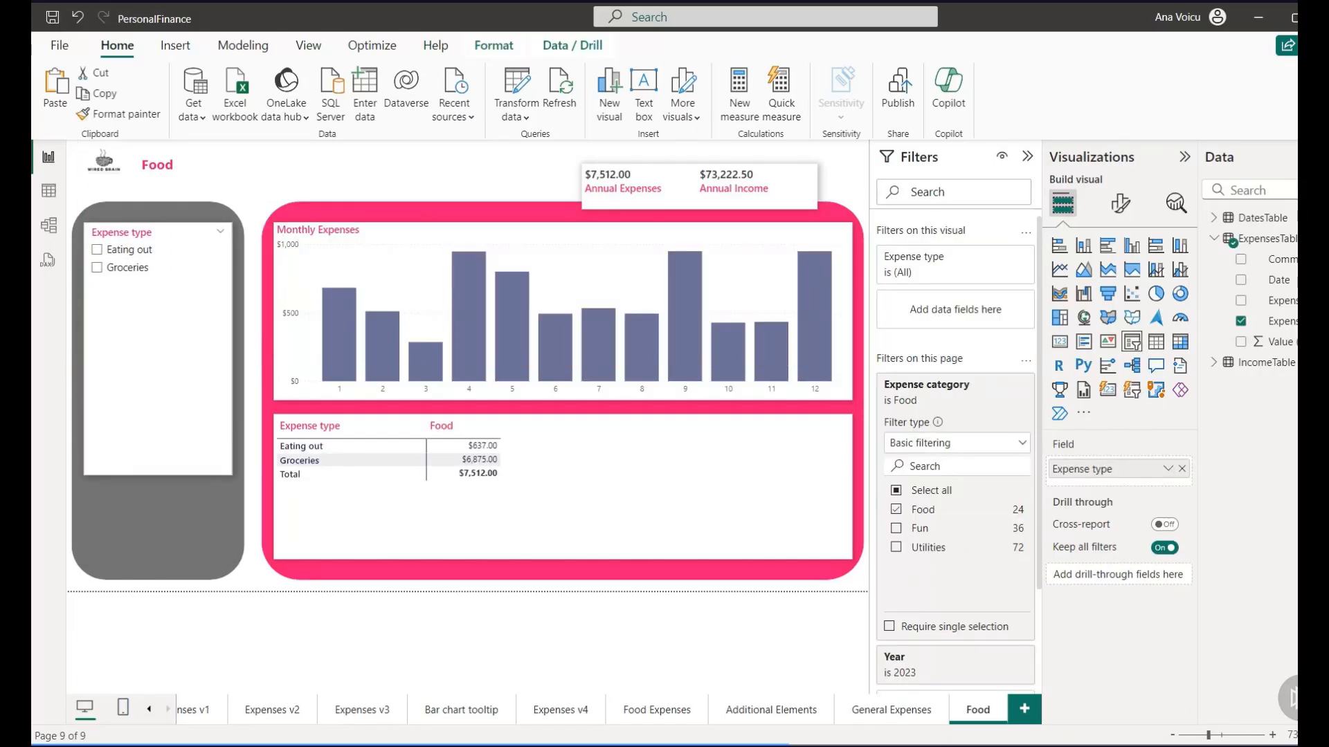
- Change the fill of the backdrop behind the chart and matrix to dark blue with 42% transparency
click(563, 407)
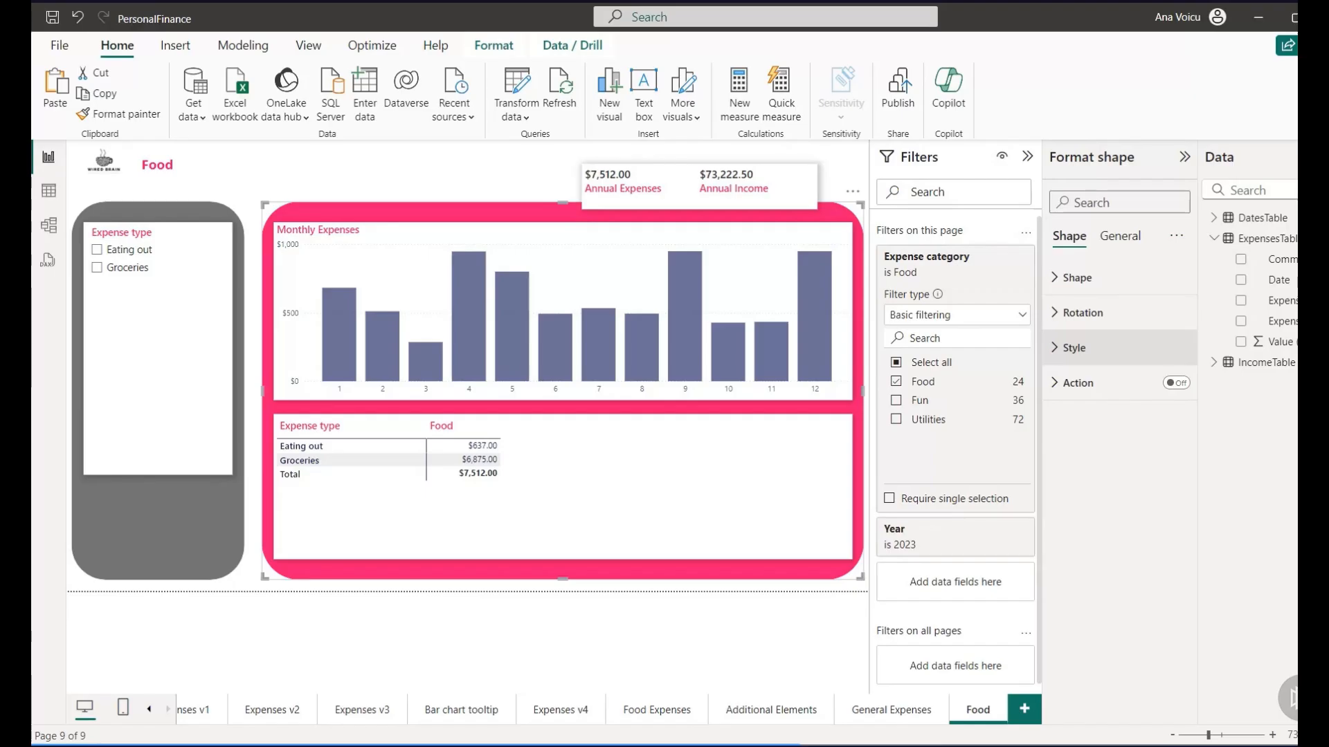
click(1075, 348)
click(1090, 434)
click(1176, 359)
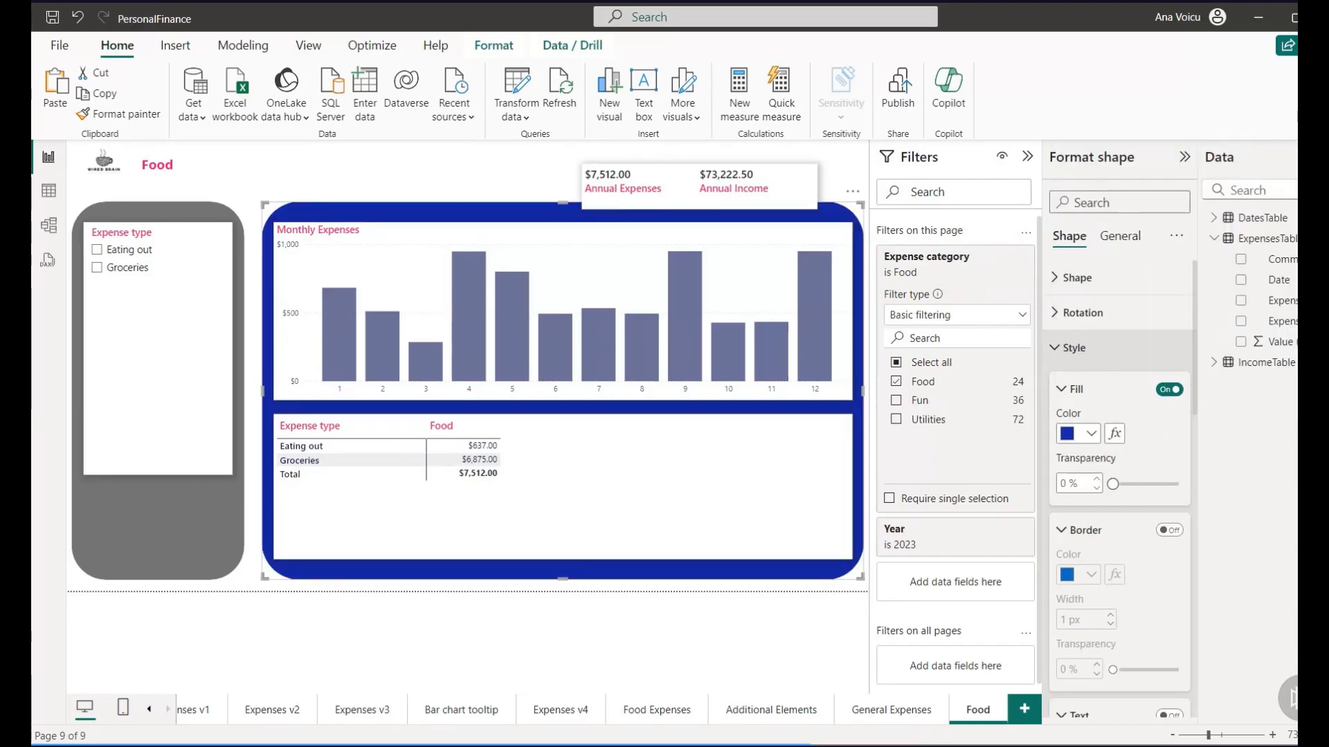
drag(1113, 484, 1140, 484)
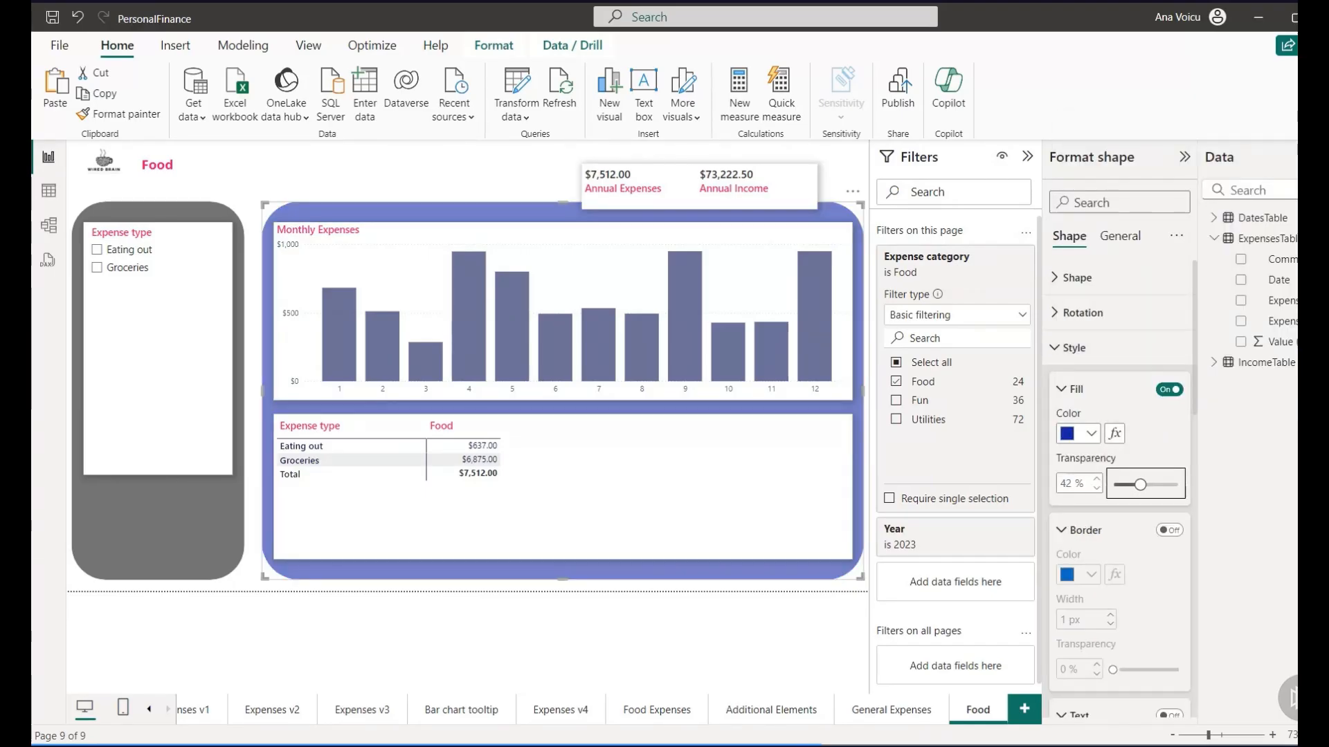
- Duplicate the Food page, rename the copy Utilities and change its title text to Utilities
right_click(978, 709)
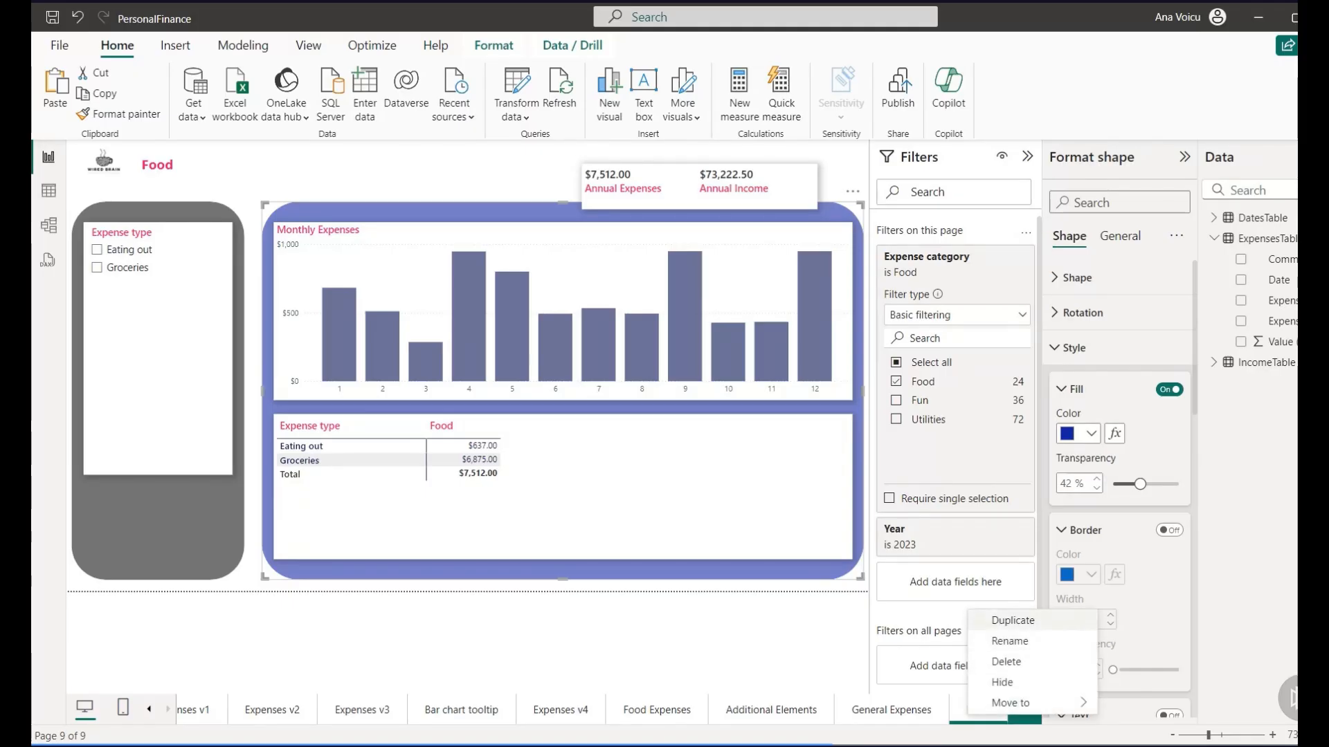
click(1013, 621)
double_click(949, 709)
text(Utilities)
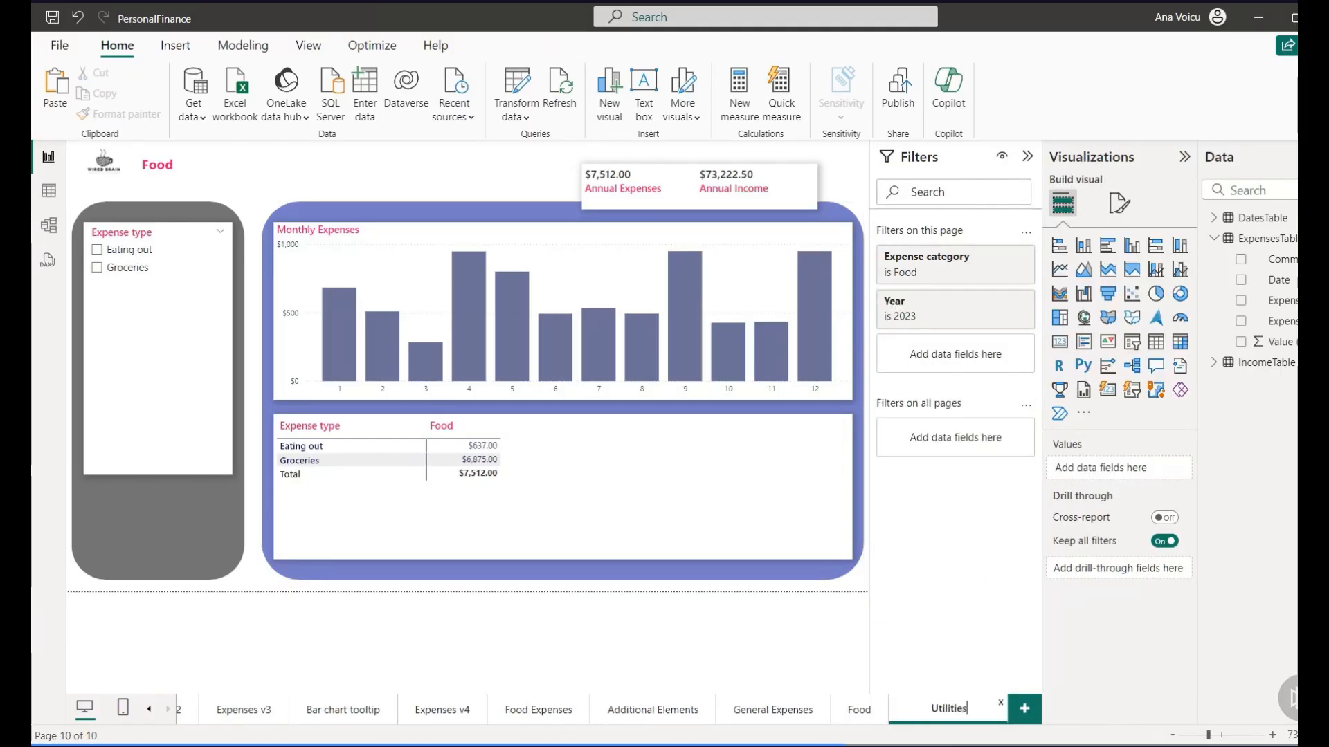
key(Return)
click(173, 164)
text(Utilities)
drag(173, 165, 141, 164)
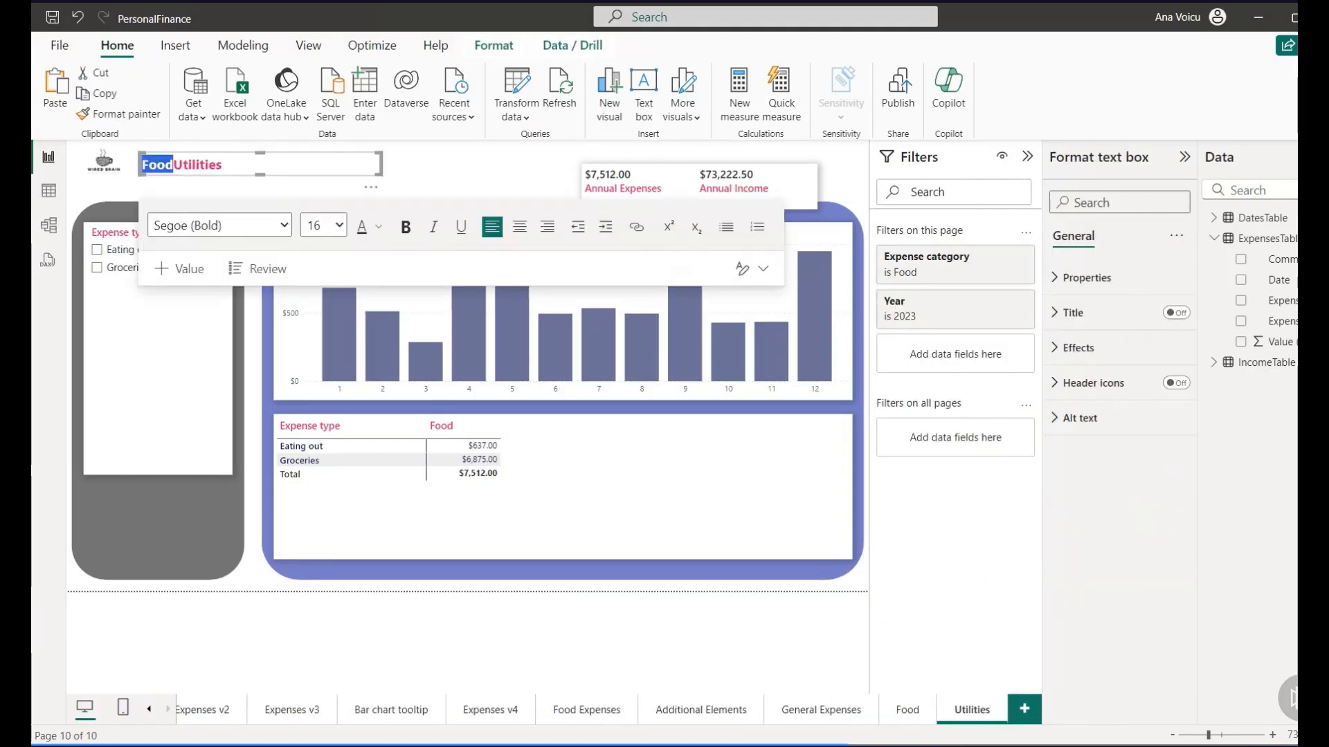
key(BackSpace)
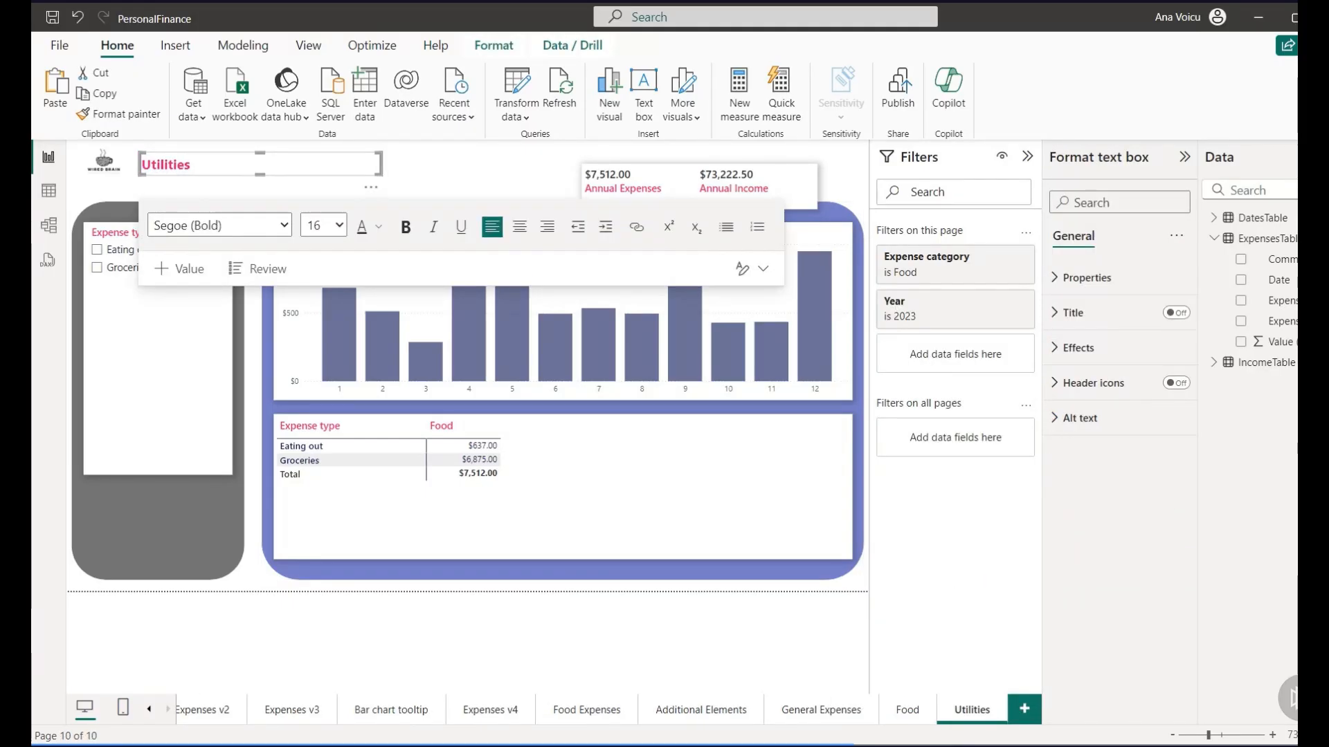
click(477, 169)
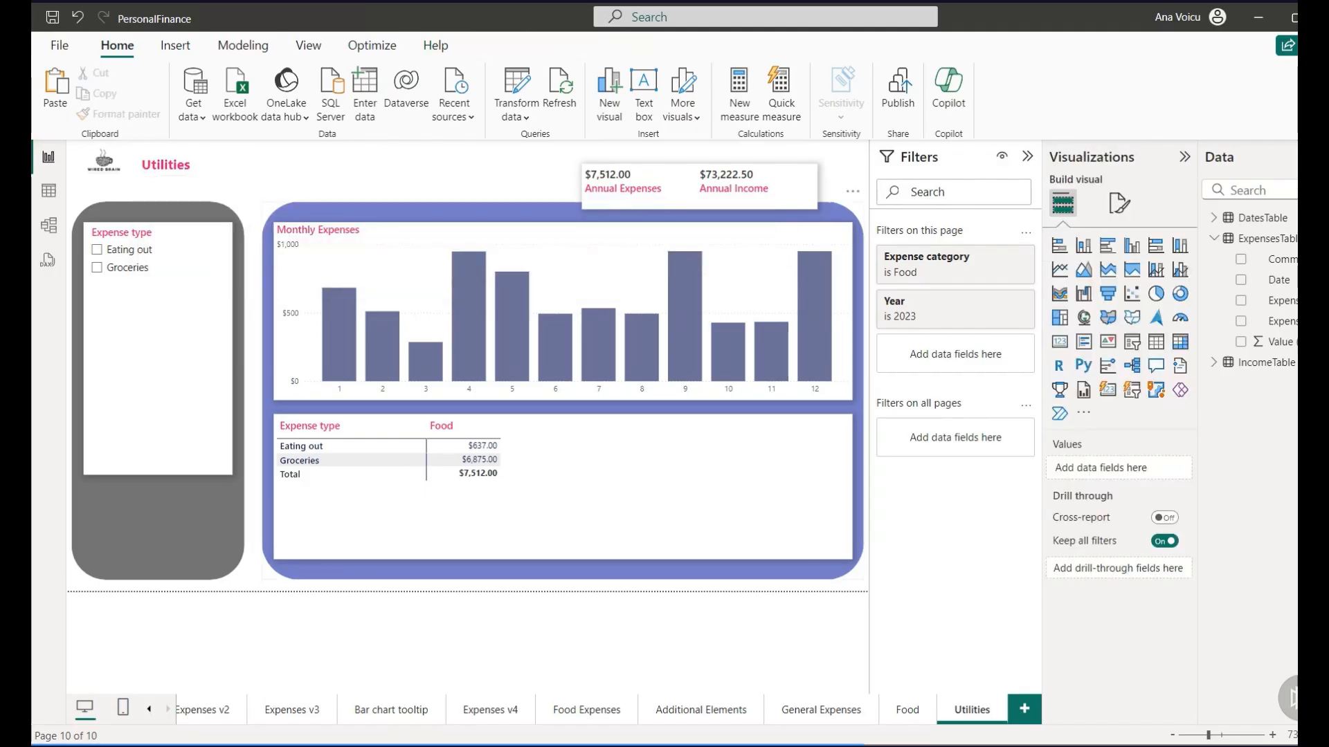
- Filter the page to the Utilities expense category only and recolor the backdrop behind the chart and matrix orange
click(982, 257)
click(896, 419)
click(896, 382)
click(858, 409)
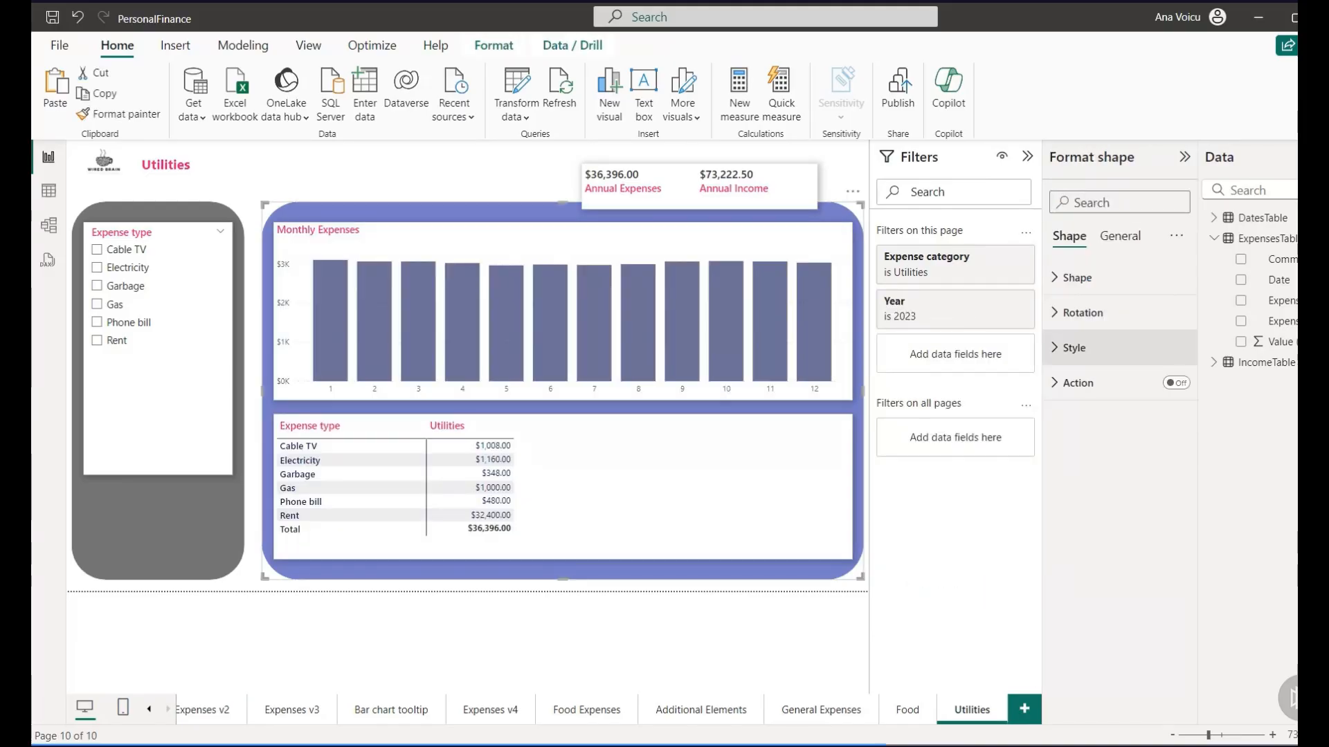
click(1074, 348)
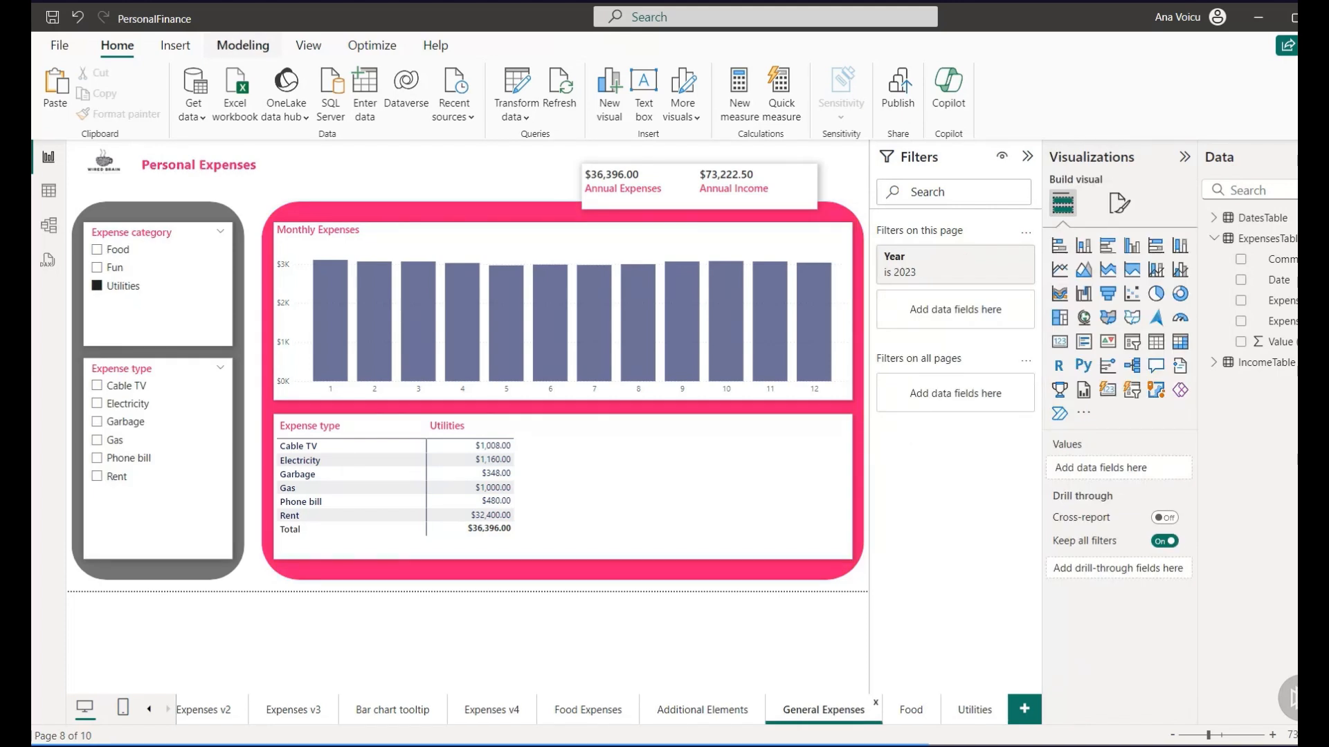
- Insert a right arrow button on the General Expenses page and place it at the report page's lower-right corner
click(175, 45)
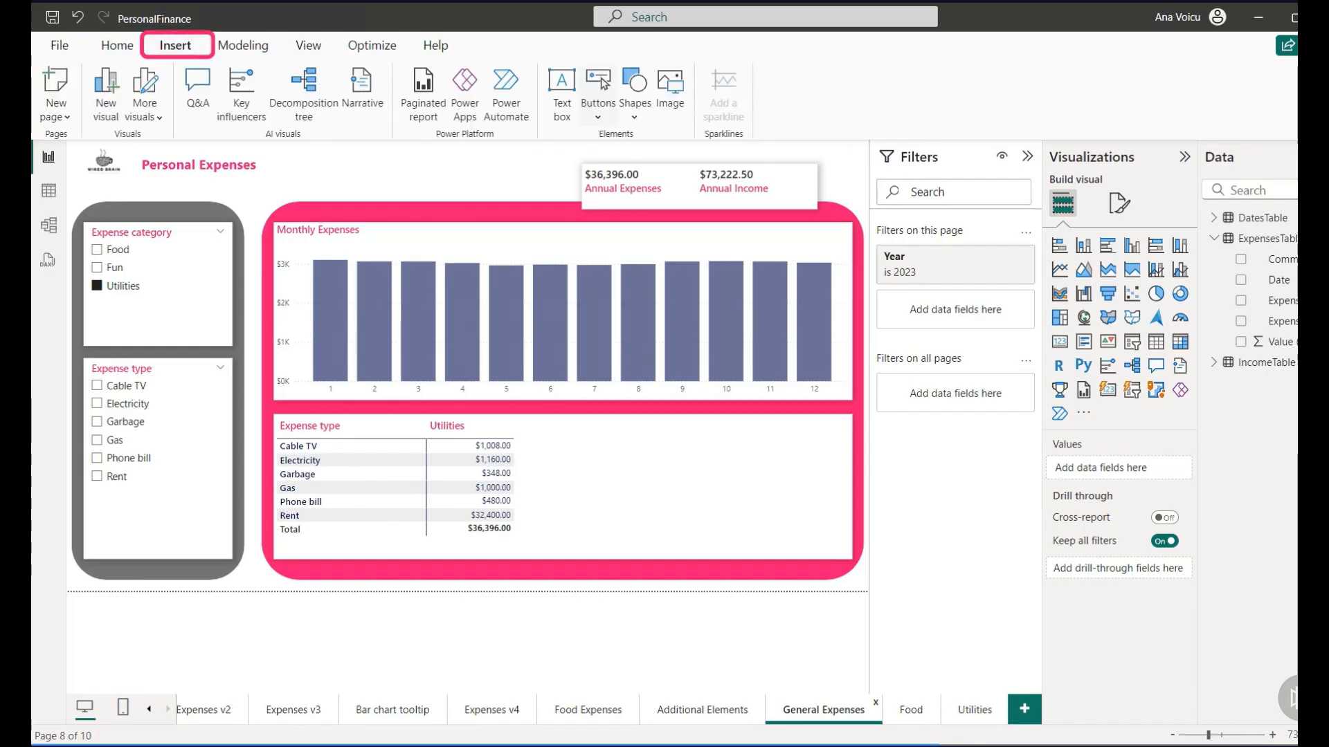
click(604, 85)
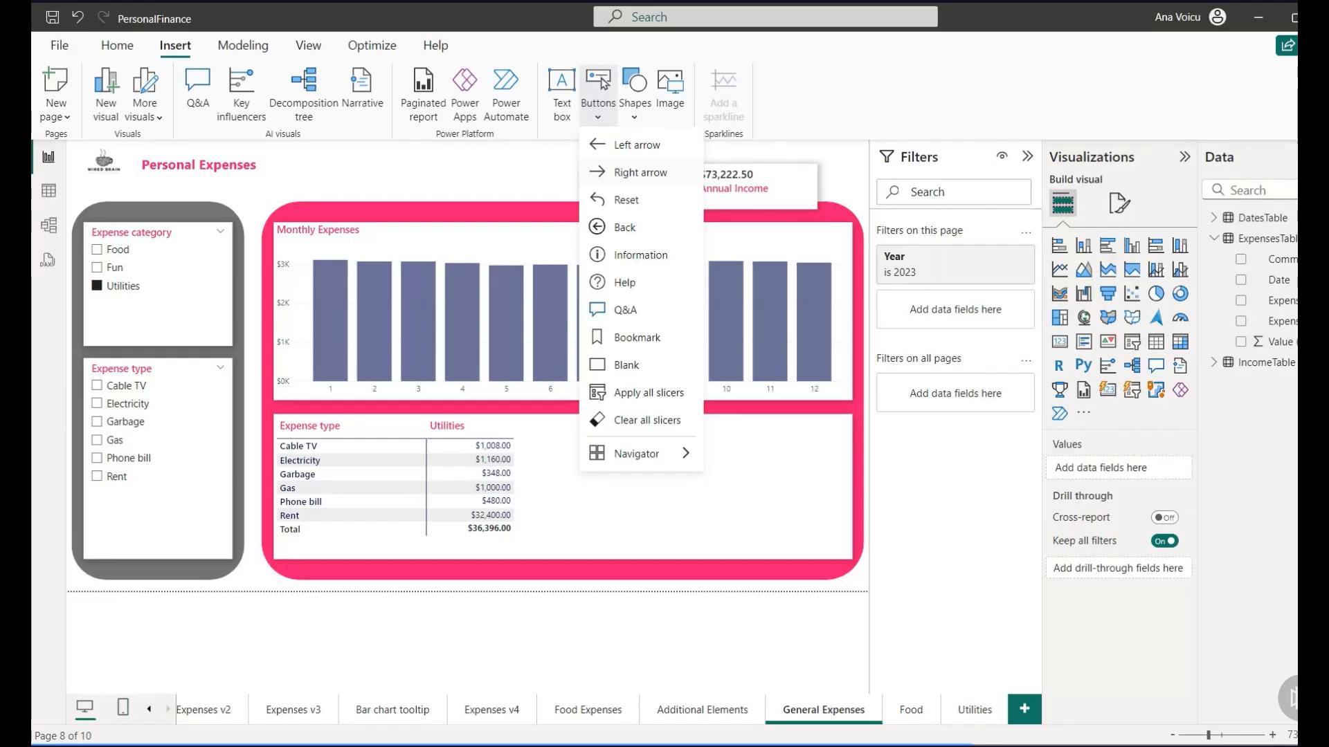
click(640, 172)
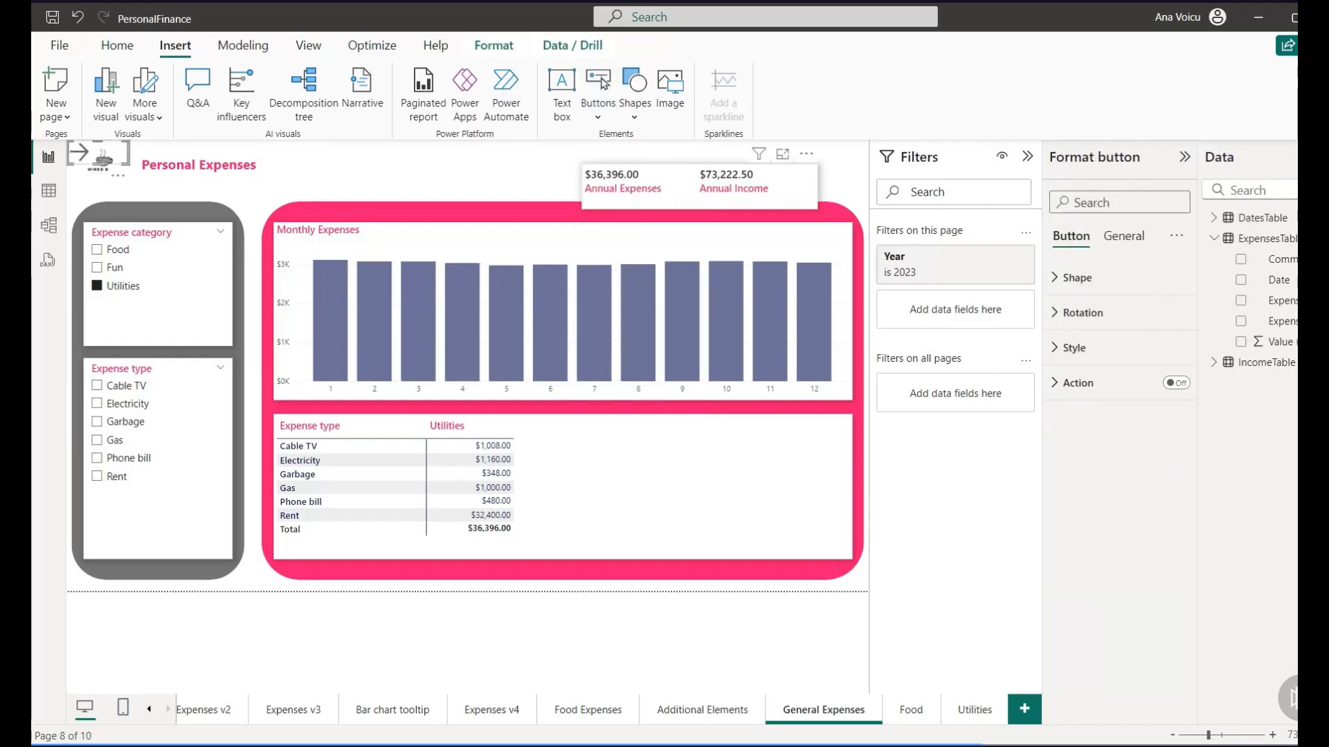
mouse_move(97, 154)
mouse_down()
mouse_move(443, 415)
mouse_move(839, 579)
mouse_up()
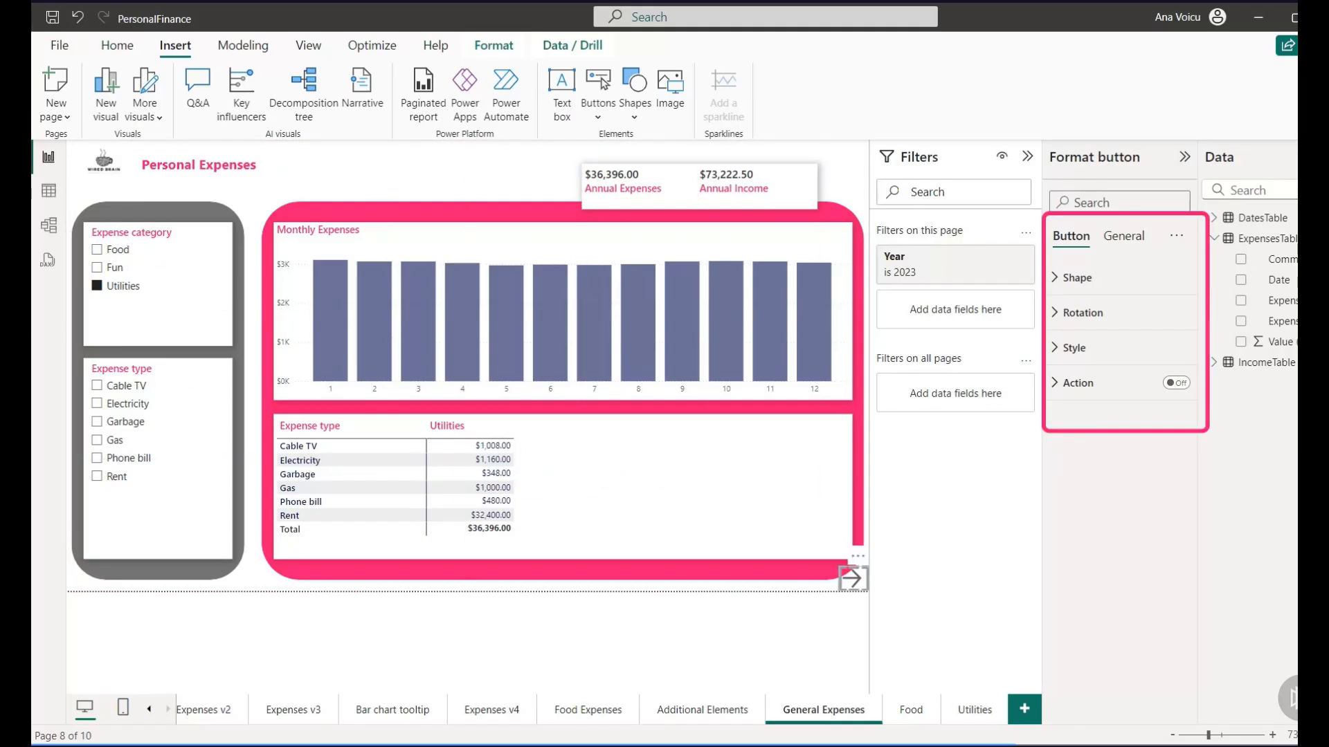
- Enable the right arrow button's action as Page navigation with Food as the destination
click(1176, 383)
click(1077, 383)
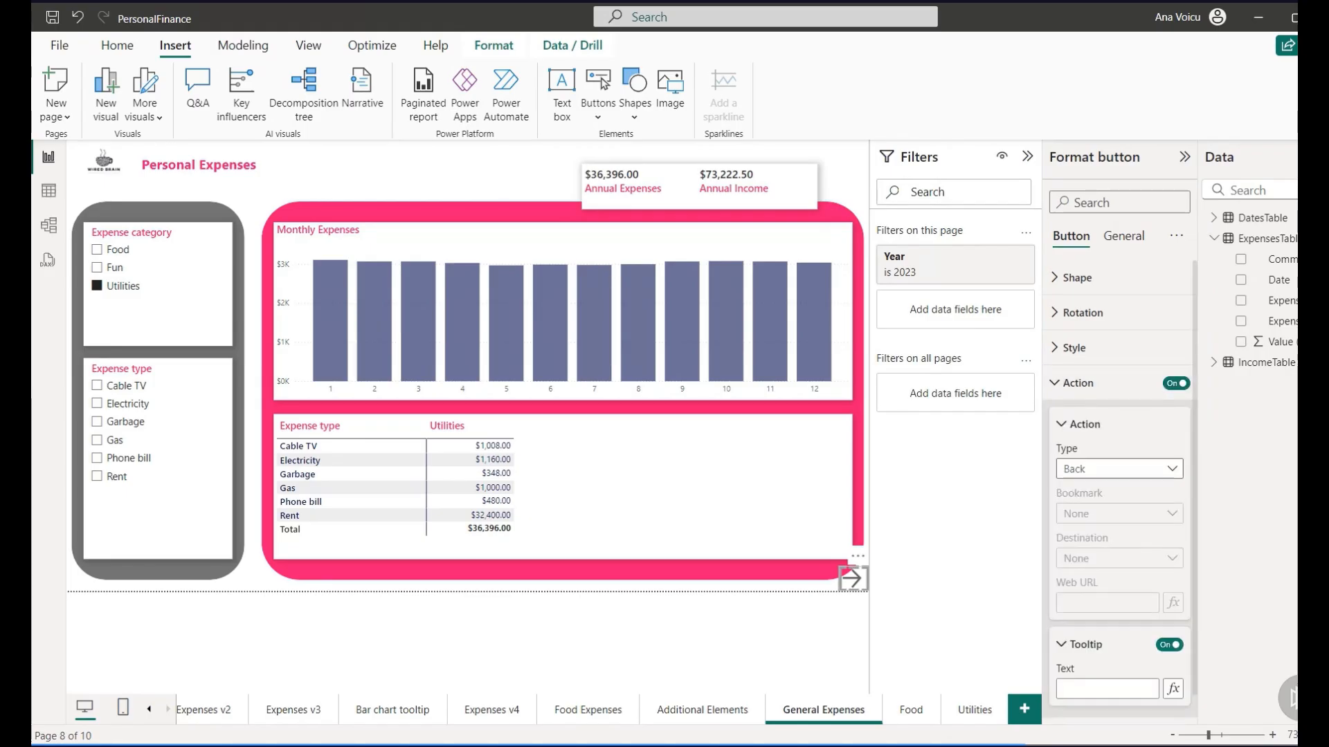
click(1119, 470)
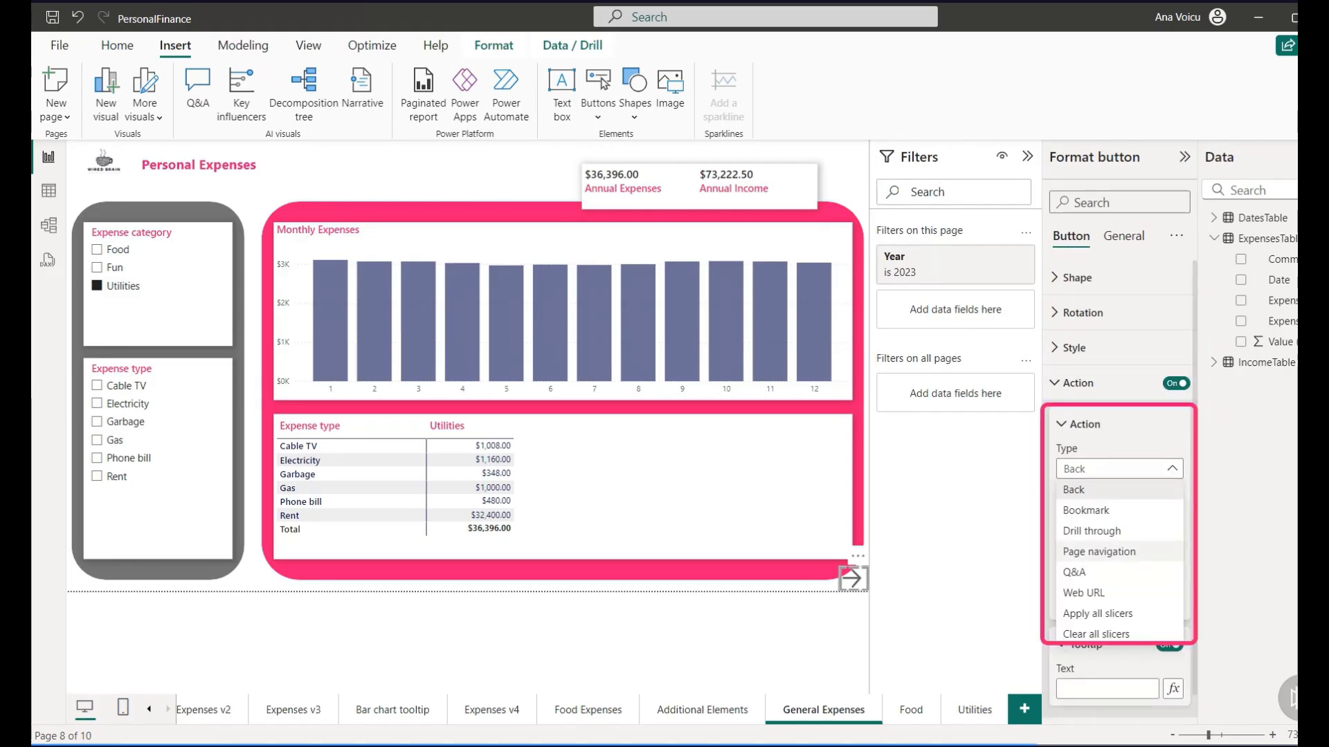
click(1099, 551)
click(1106, 559)
click(1080, 513)
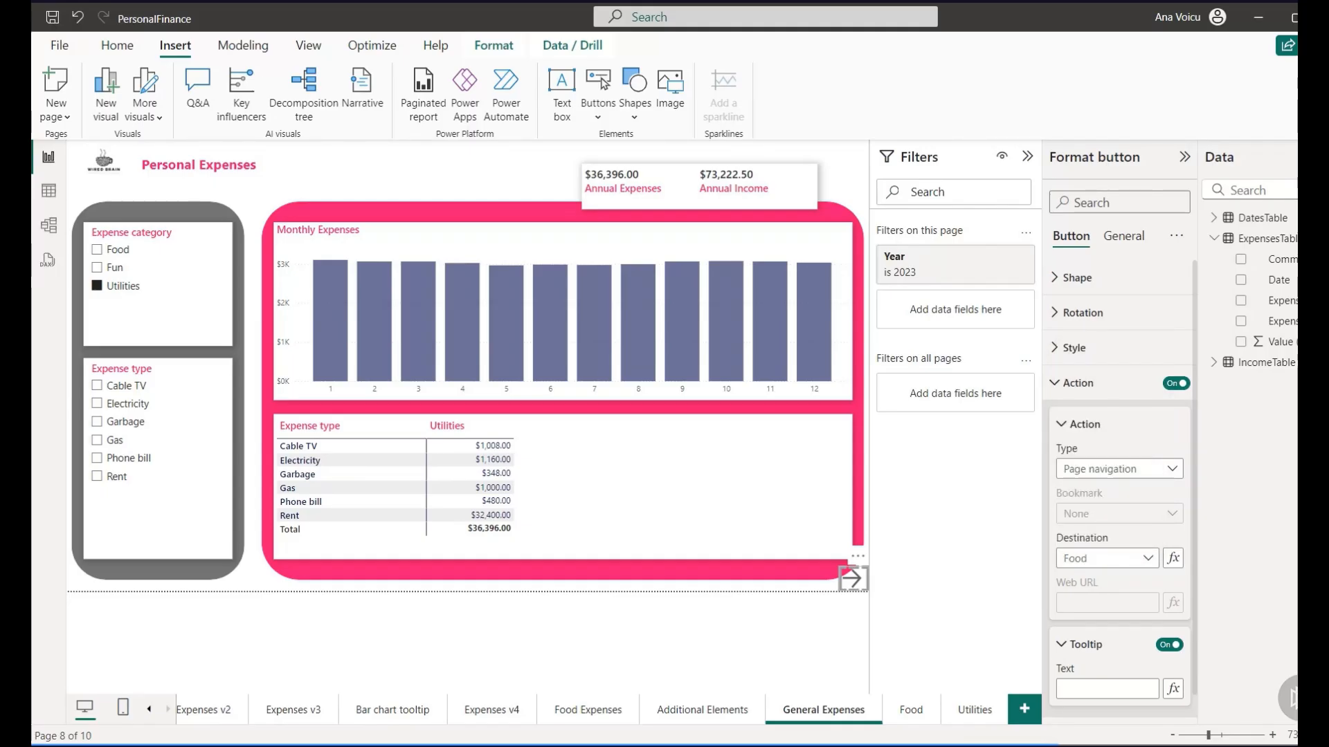
- Give the Food page a matching right arrow button in its lower-right corner, with Utilities as the destination
ctrl+click(852, 579)
click(1107, 559)
click(1091, 537)
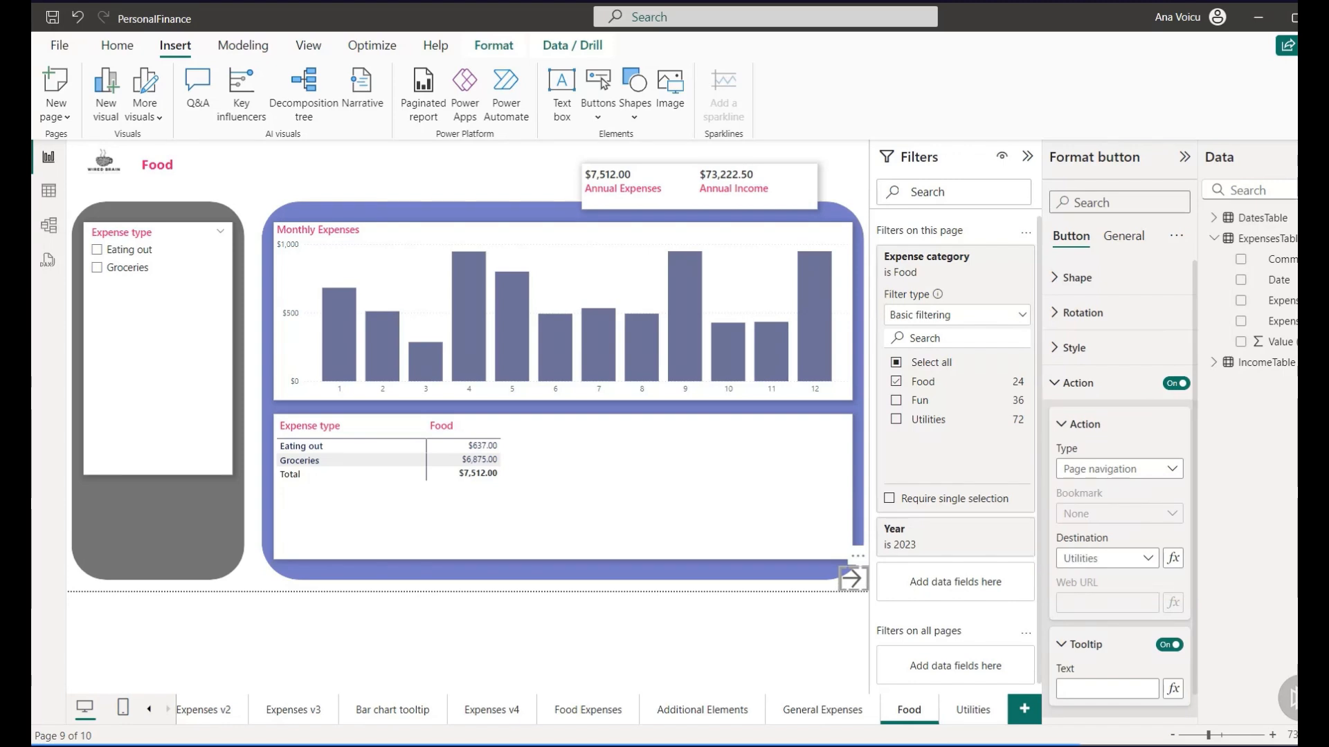
- Add a left arrow button at the Utilities page's lower-left corner and set its action to Page navigation to Food
click(973, 710)
key(ctrl+v)
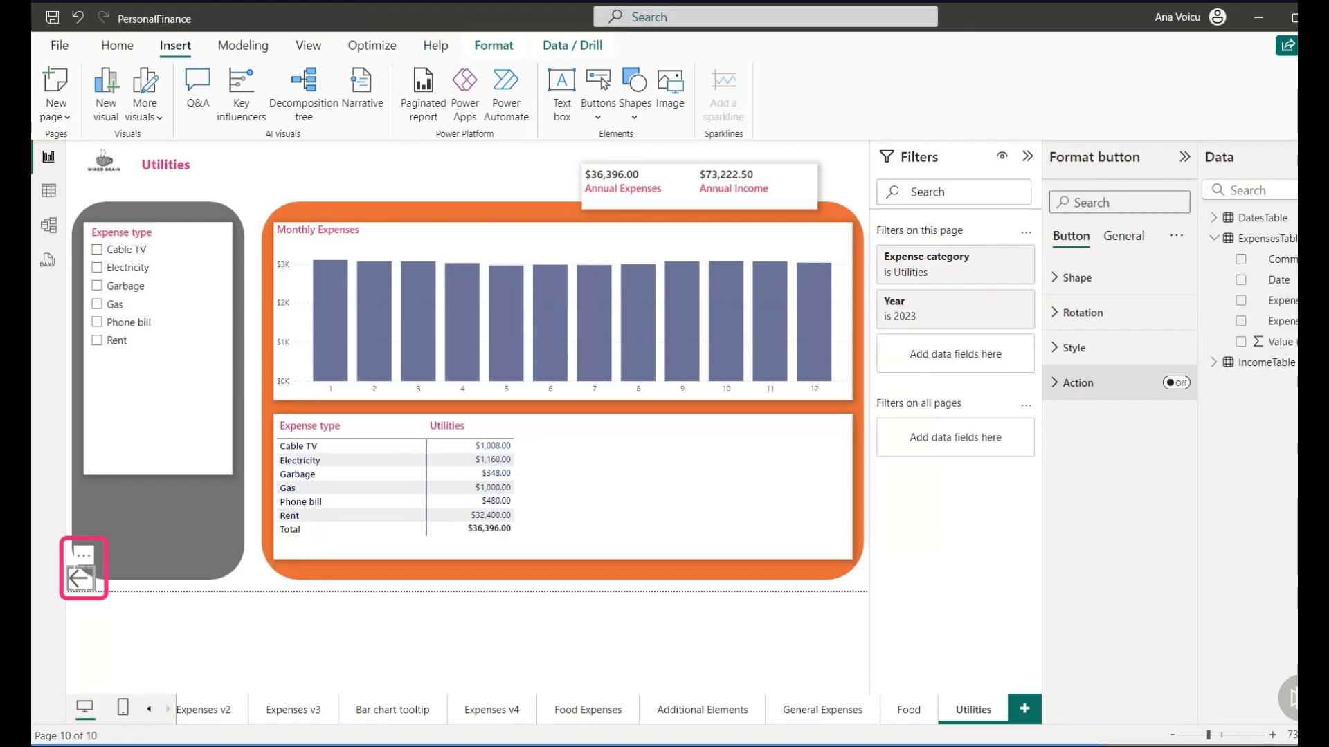
click(1077, 384)
click(1119, 469)
click(1113, 552)
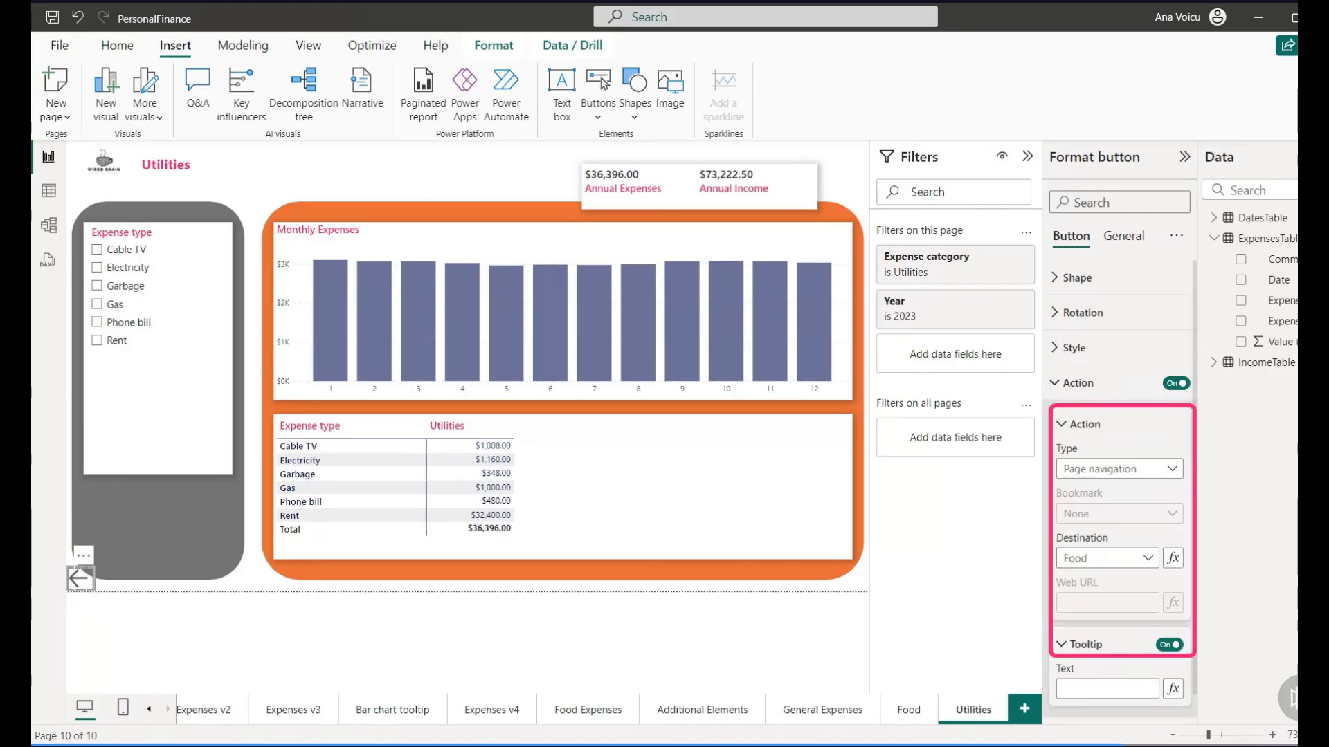
- Add a left arrow button on the Food page that navigates to General Expenses, and test the arrows between both pages
click(908, 710)
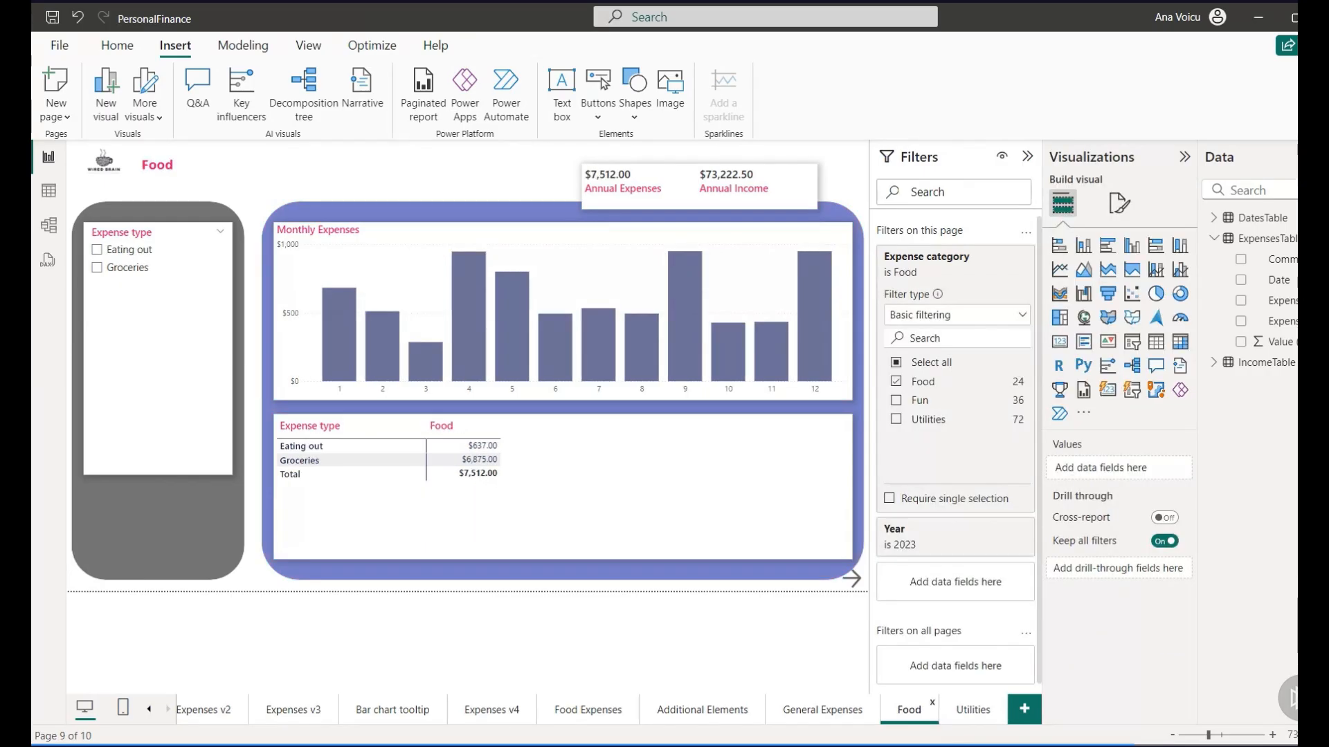
click(81, 579)
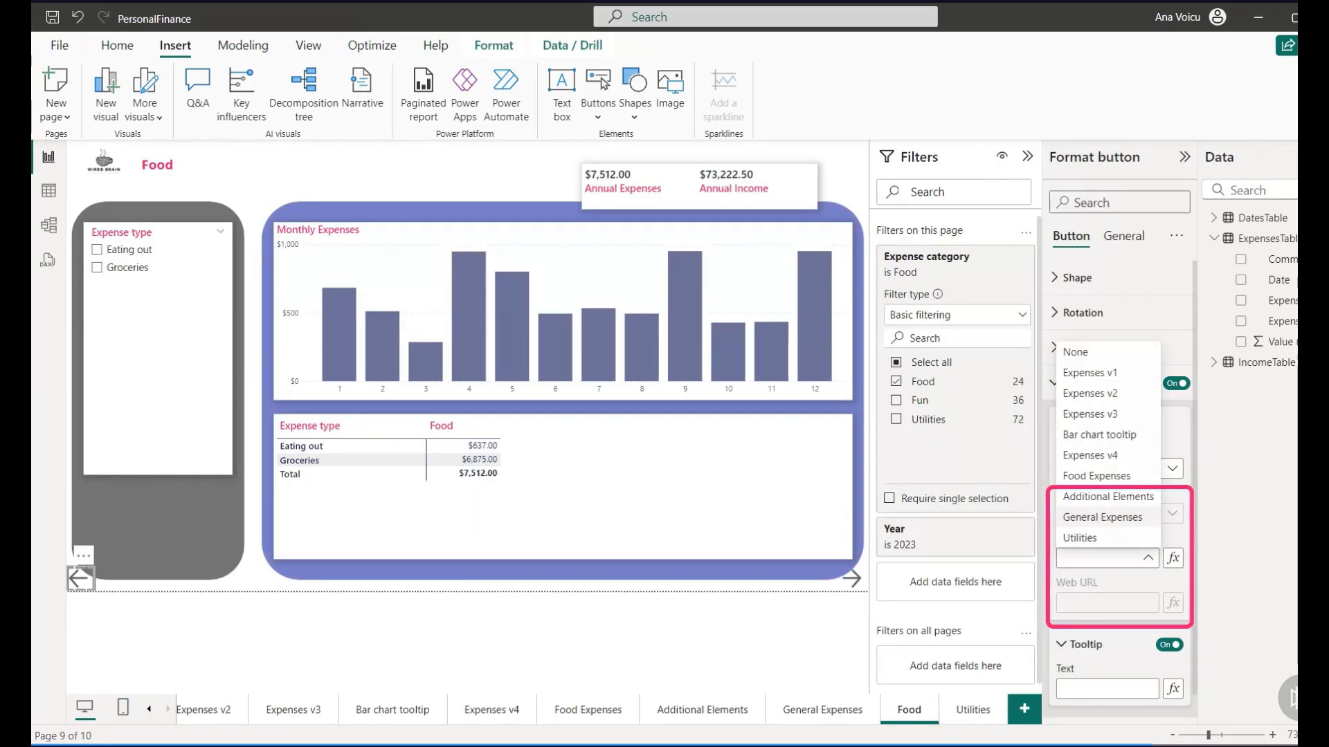
click(1108, 516)
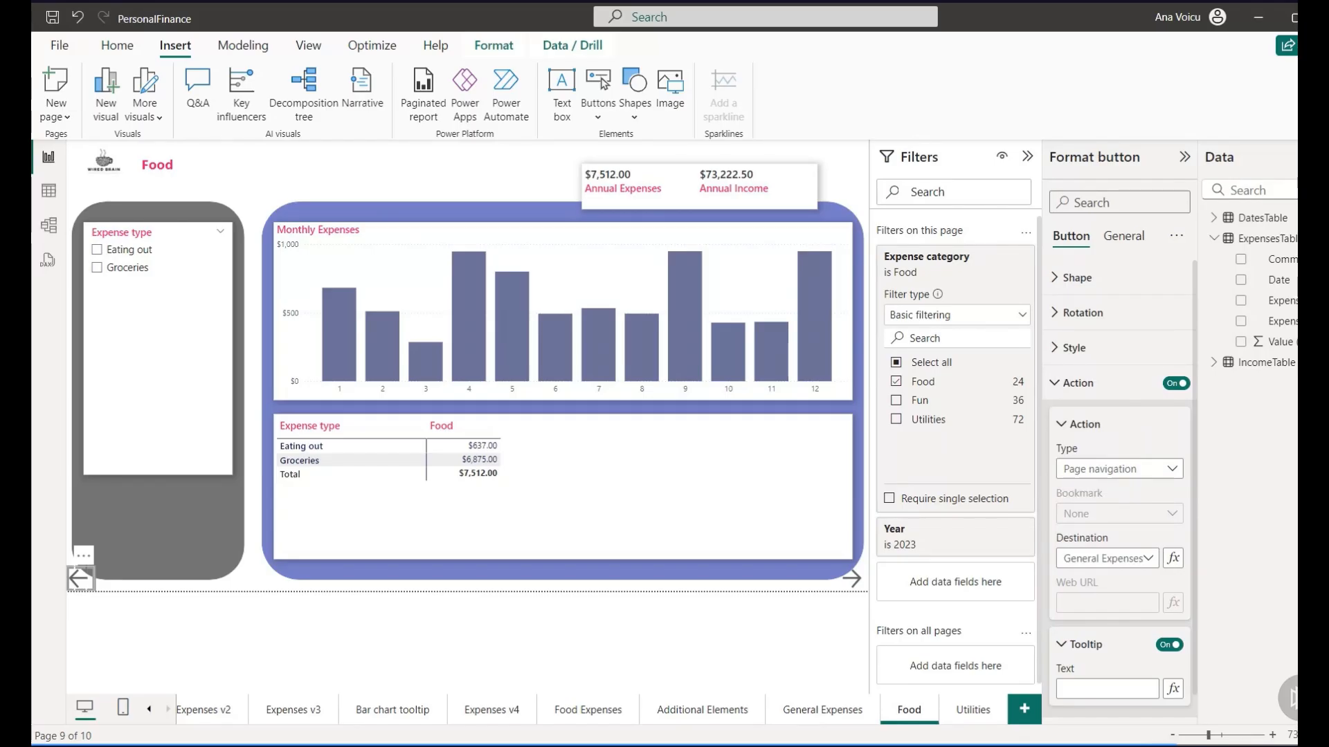
ctrl+click(81, 579)
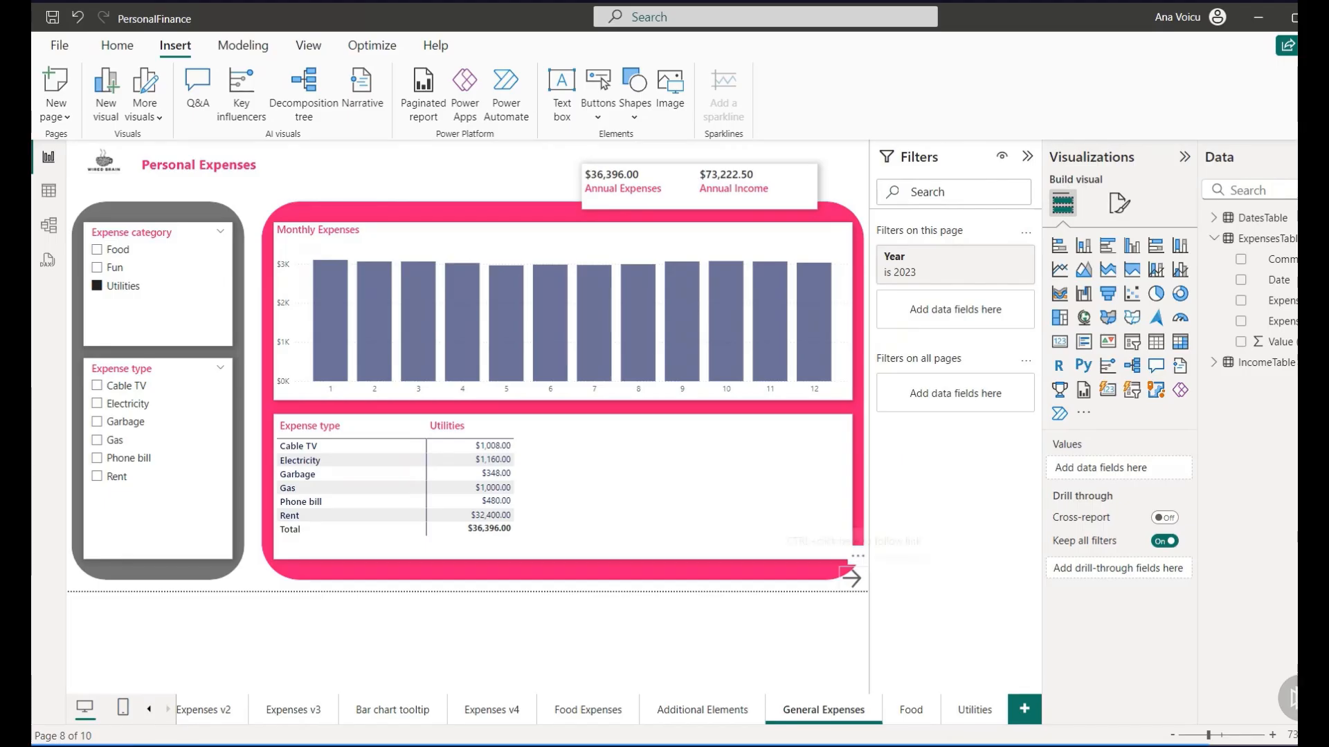
ctrl+click(851, 579)
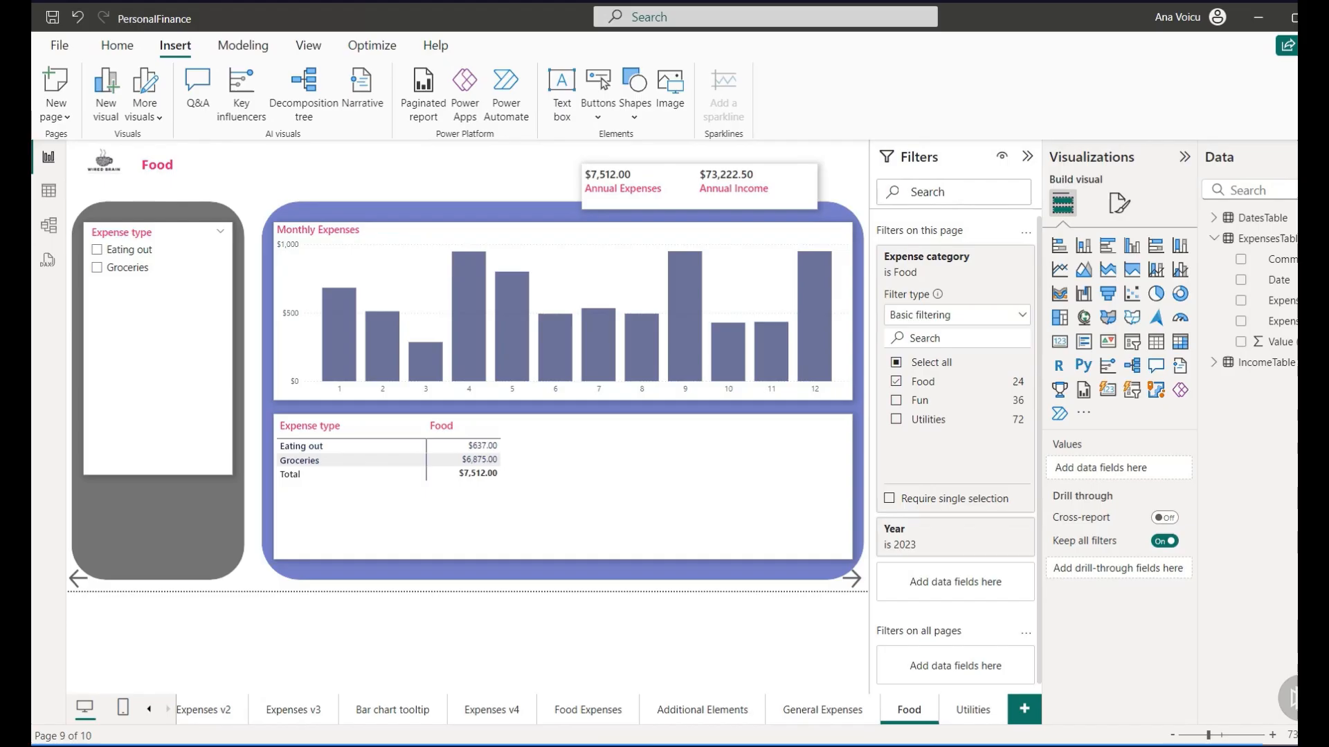
- Hide the pages Additional Elements, Food Expenses, Expenses v4, Bar chart tooltip, Expenses v3, Expenses v2 and Expenses v1
right_click(693, 713)
click(727, 682)
right_click(585, 711)
click(609, 679)
right_click(481, 712)
click(505, 683)
right_click(377, 712)
click(405, 681)
right_click(280, 711)
click(312, 681)
right_click(198, 711)
click(229, 681)
click(149, 709)
right_click(214, 712)
click(247, 682)
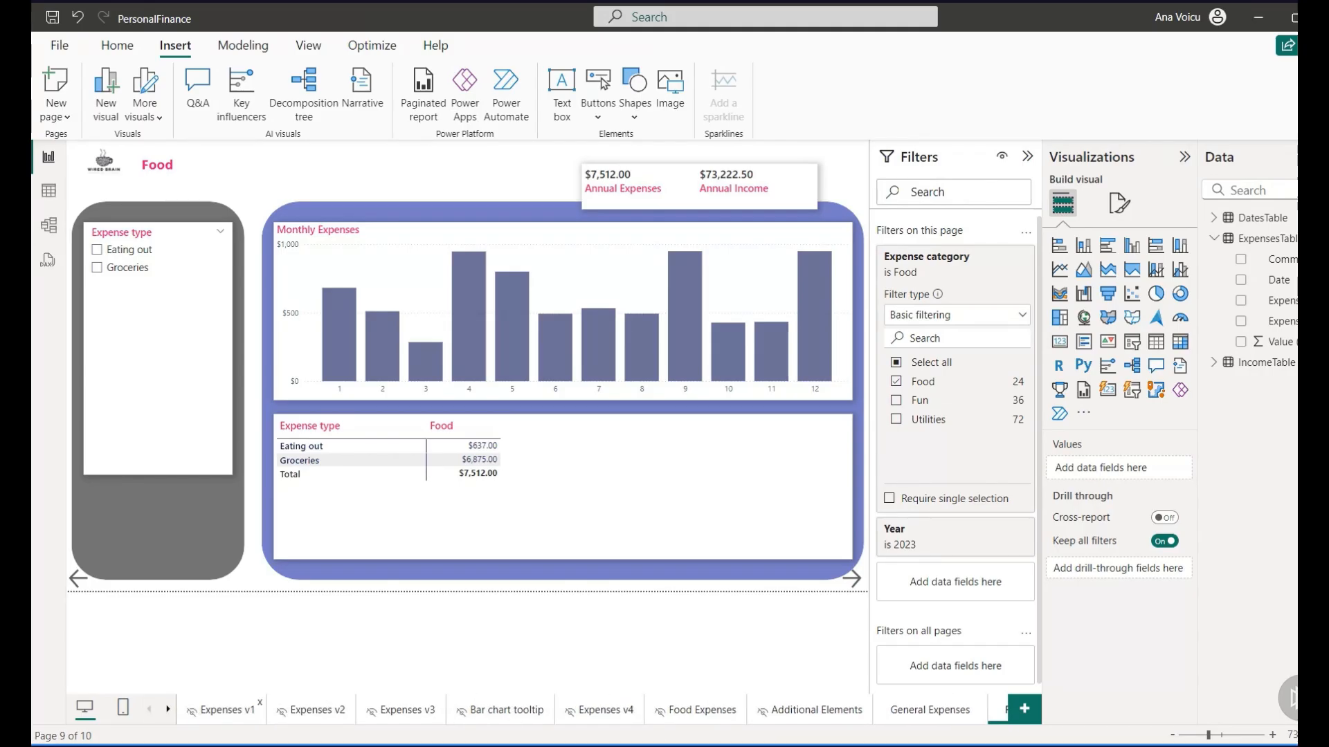